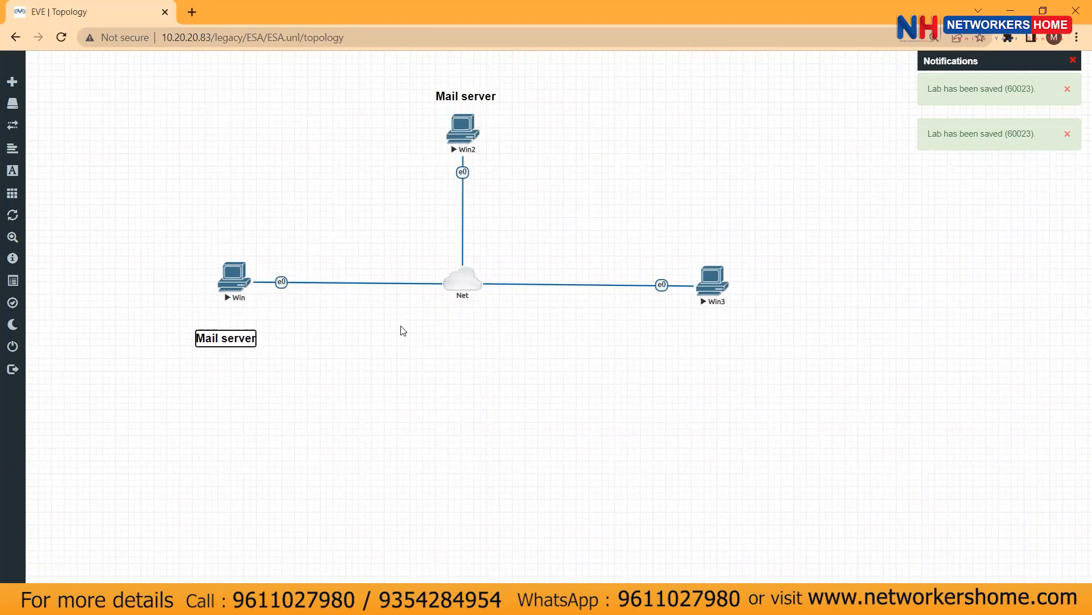
# Change the copied label's text to 'admin'
pyautogui.press('BackSpace')
pyautogui.press('BackSpace')
pyautogui.press('BackSpace')
pyautogui.press('BackSpace')
pyautogui.press('BackSpace')
pyautogui.press('BackSpace')
pyautogui.press('BackSpace')
pyautogui.press('BackSpace')
pyautogui.press('BackSpace')
pyautogui.press('BackSpace')
pyautogui.press('BackSpace')
pyautogui.write('admin')
pyautogui.click(403, 331)
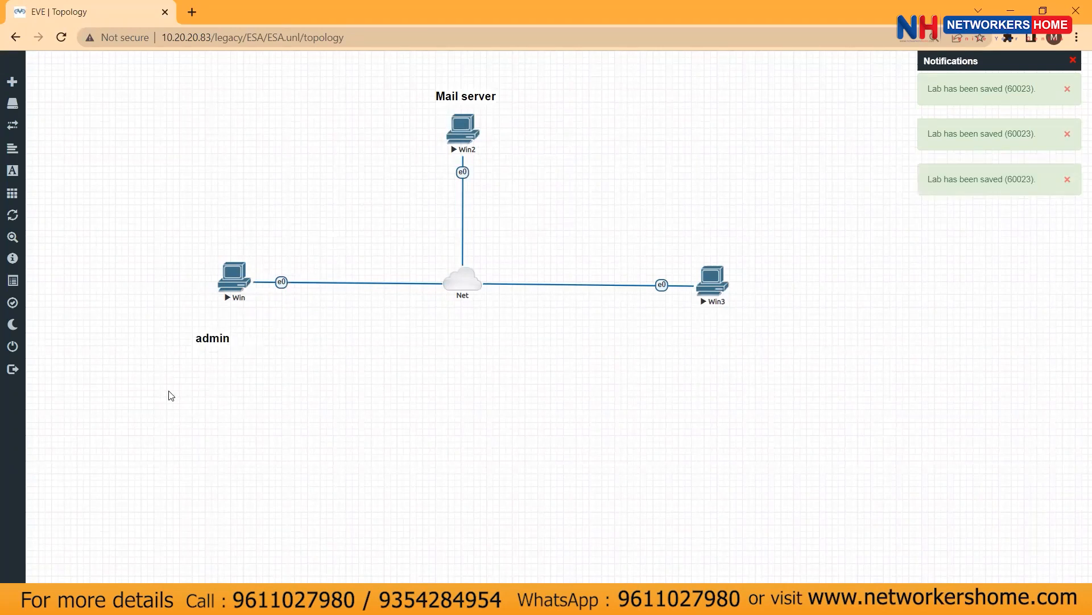
# Duplicate the admin label as 'sales' under Win3, and nudge the admin label under Win
pyautogui.rightClick(212, 339)
pyautogui.click(268, 367)
pyautogui.moveTo(227, 364); pyautogui.dragTo(727, 340)
pyautogui.doubleClick(727, 339)
pyautogui.write('sales')
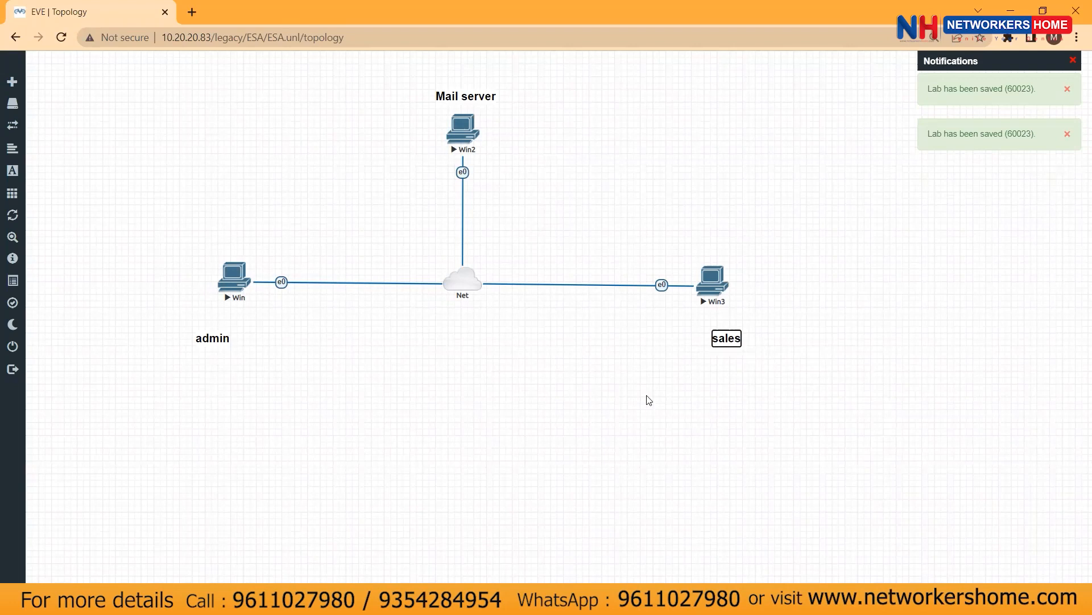
pyautogui.click(586, 398)
pyautogui.moveTo(728, 336); pyautogui.dragTo(740, 314)
pyautogui.moveTo(207, 334); pyautogui.dragTo(193, 316)
# Make another copy reading 'localserver.com' and place it next to Mail server
pyautogui.rightClick(197, 311)
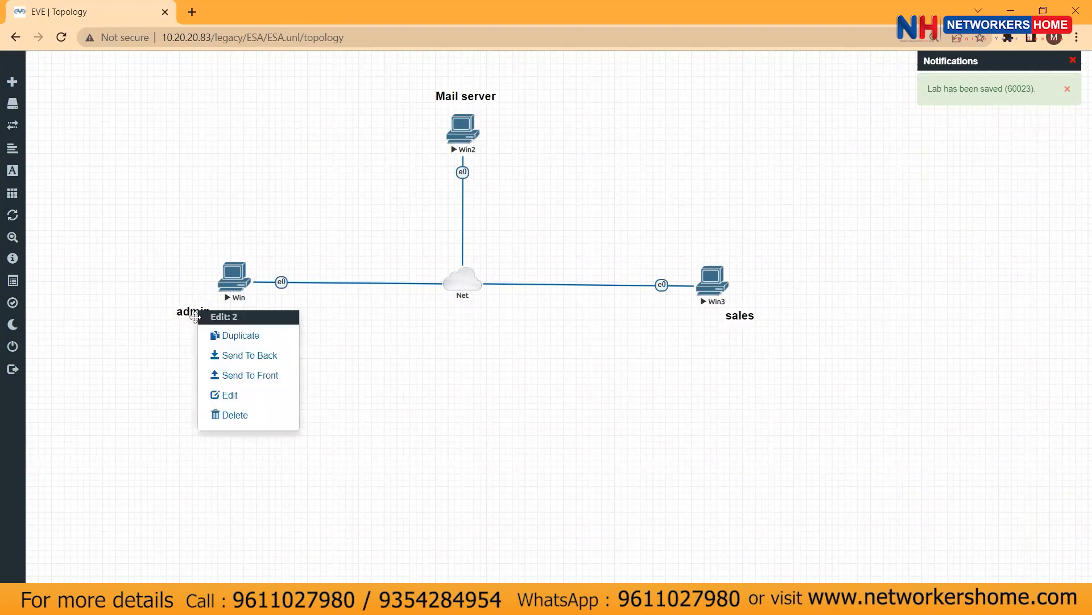
pyautogui.click(241, 345)
pyautogui.moveTo(211, 330); pyautogui.dragTo(519, 135)
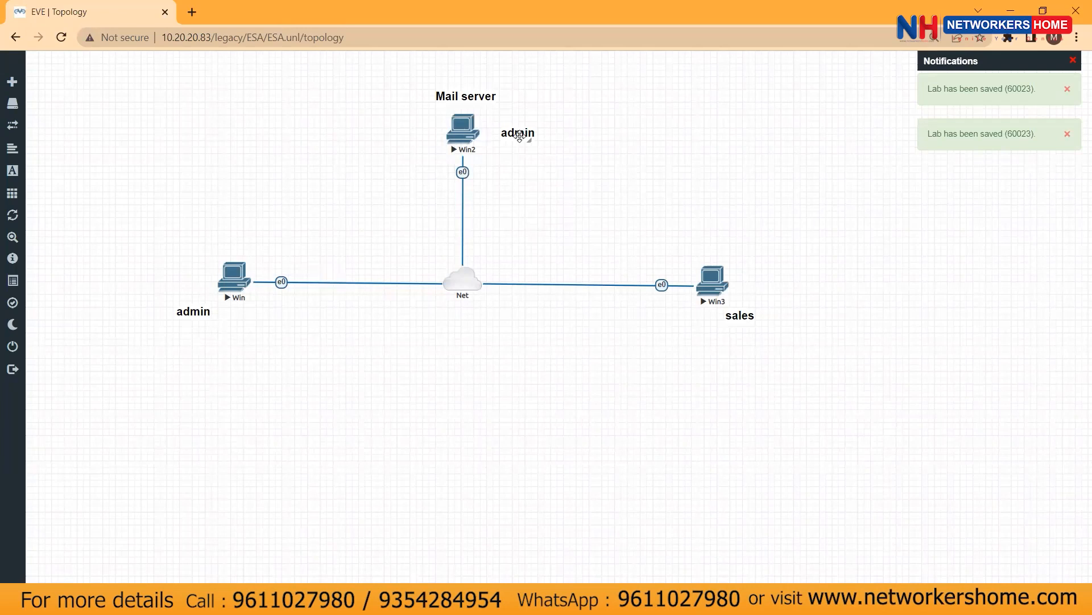
pyautogui.press('BackSpace')
pyautogui.press('BackSpace')
pyautogui.press('BackSpace')
pyautogui.press('BackSpace')
pyautogui.press('BackSpace')
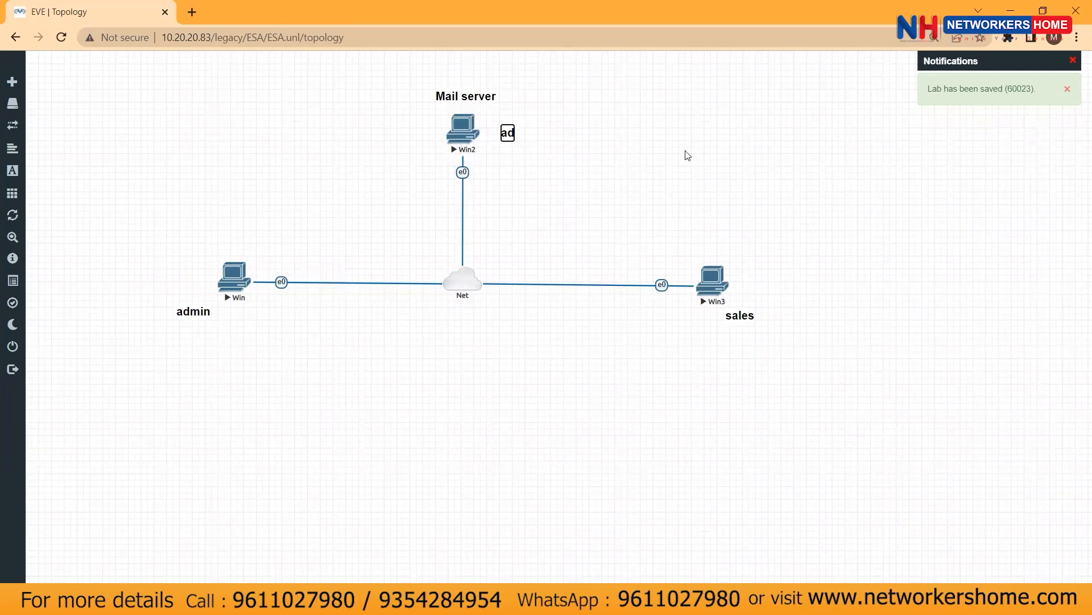
pyautogui.write('localserver.com')
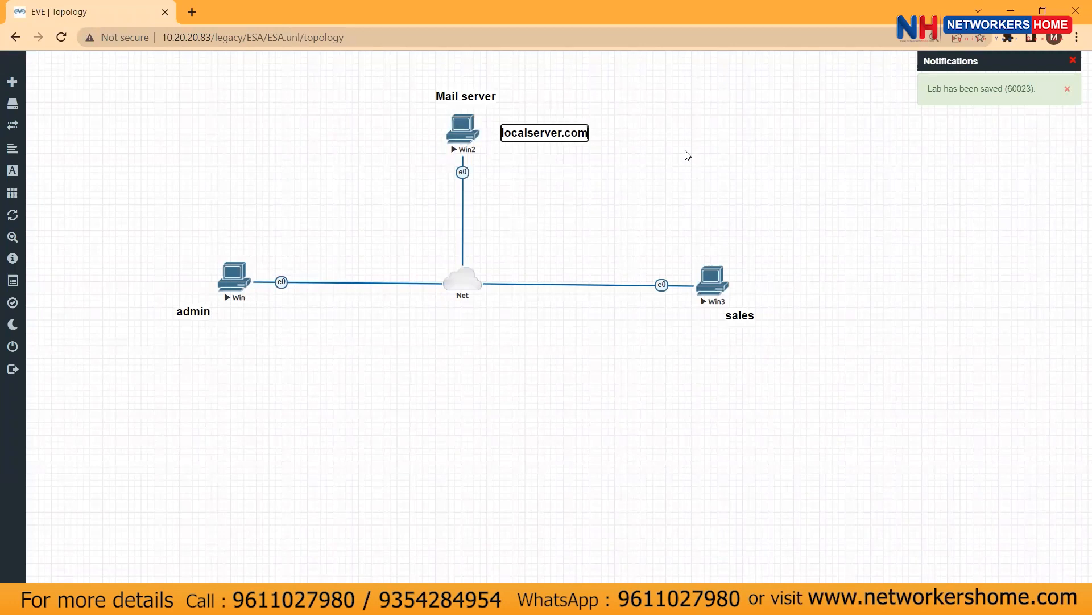
pyautogui.click(578, 163)
pyautogui.moveTo(544, 118); pyautogui.dragTo(557, 112)
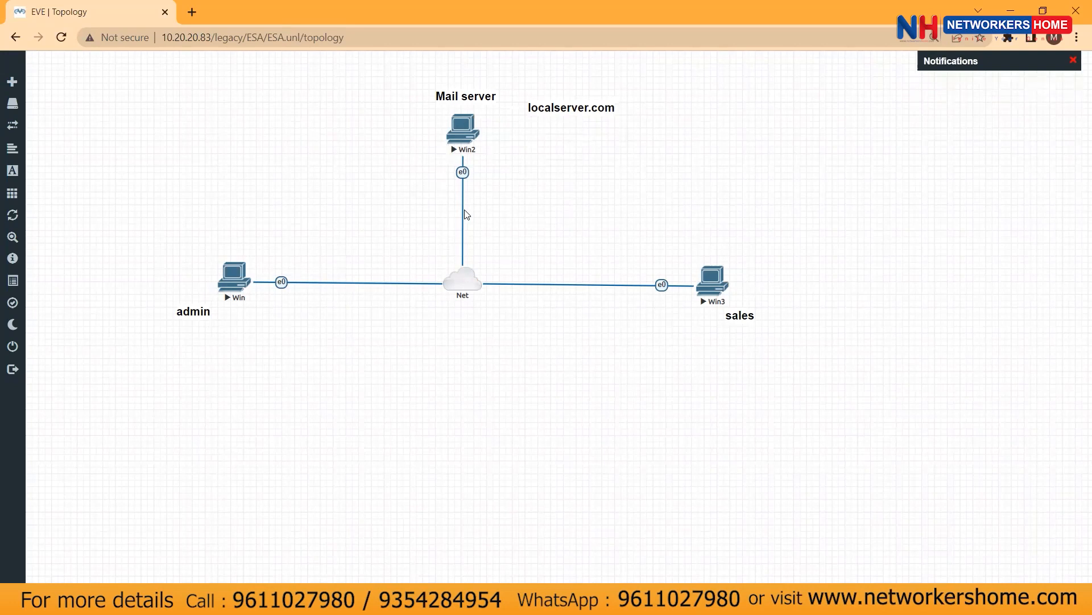
# Open Win2's console, sign in with the account password, and dismiss the network and restart prompts
pyautogui.click(462, 136)
pyautogui.click(562, 136)
pyautogui.write('Test123')
pyautogui.press('Return')
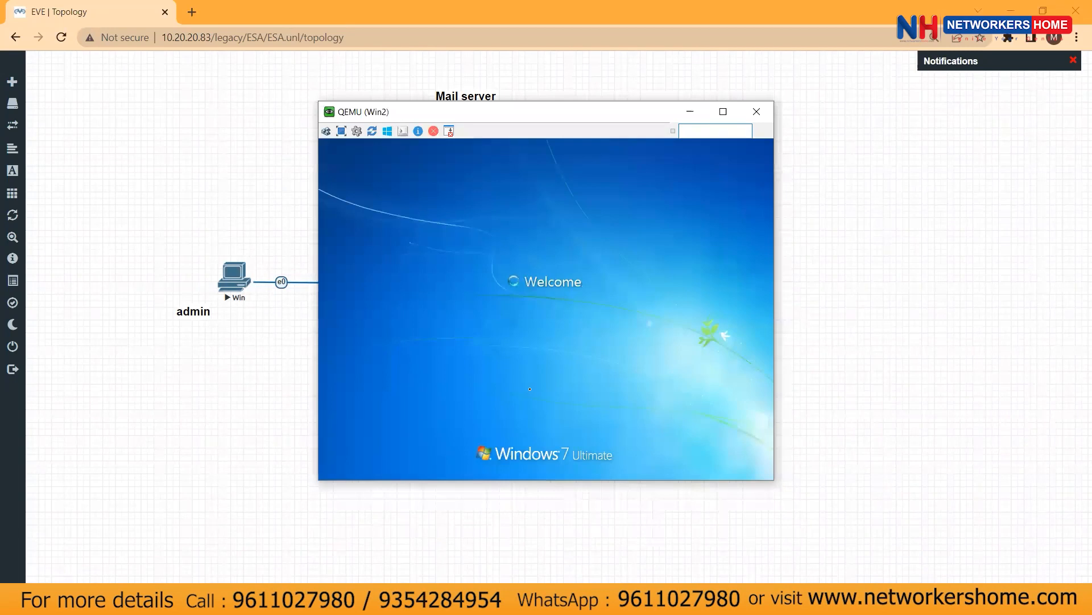
pyautogui.moveTo(536, 128); pyautogui.dragTo(740, 398)
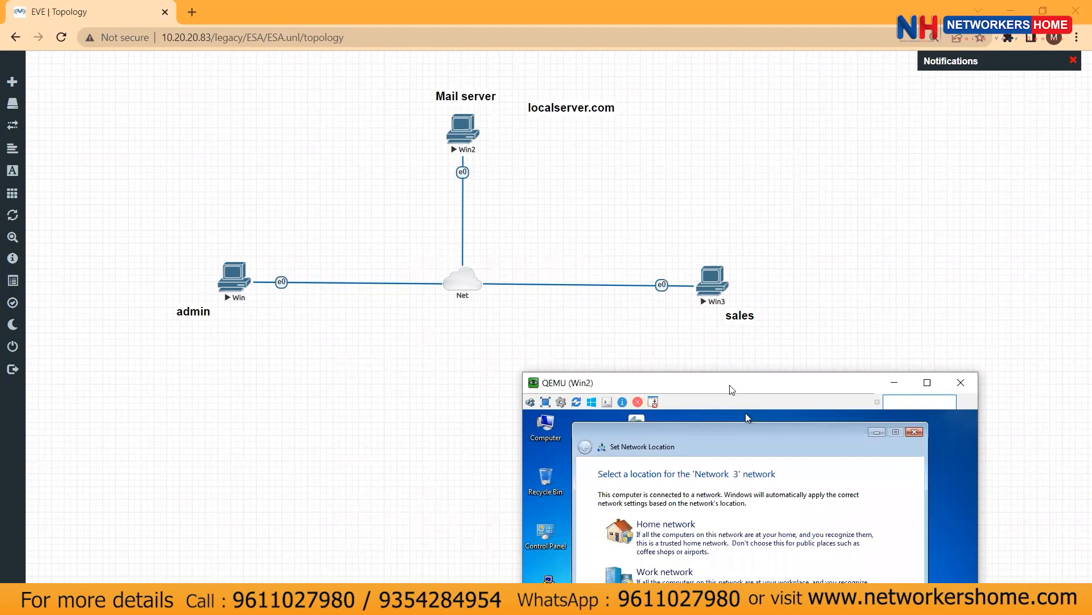
pyautogui.moveTo(731, 390); pyautogui.dragTo(630, 143)
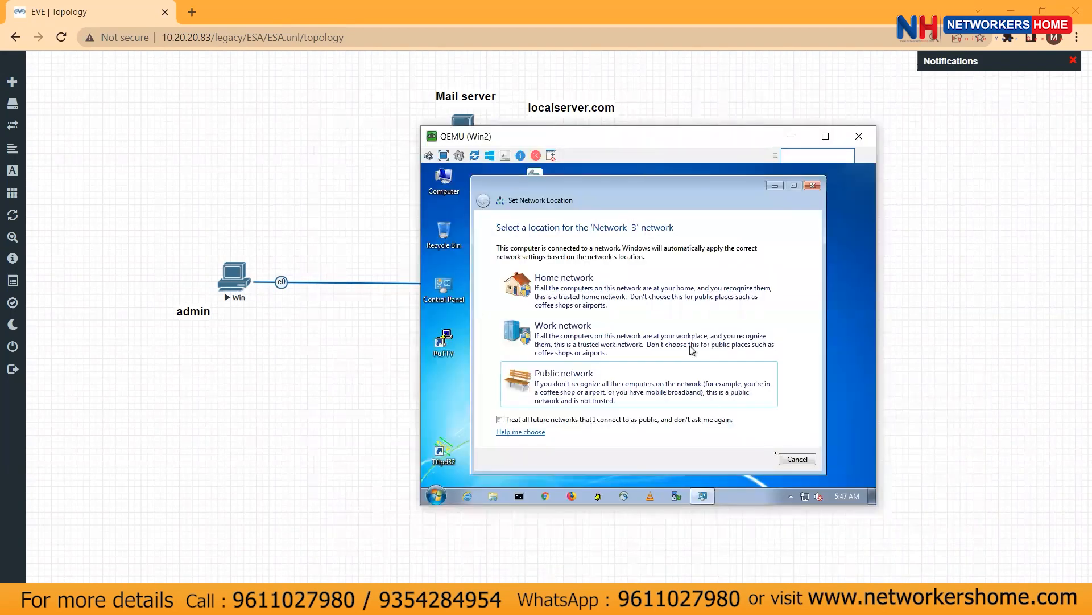
pyautogui.click(790, 458)
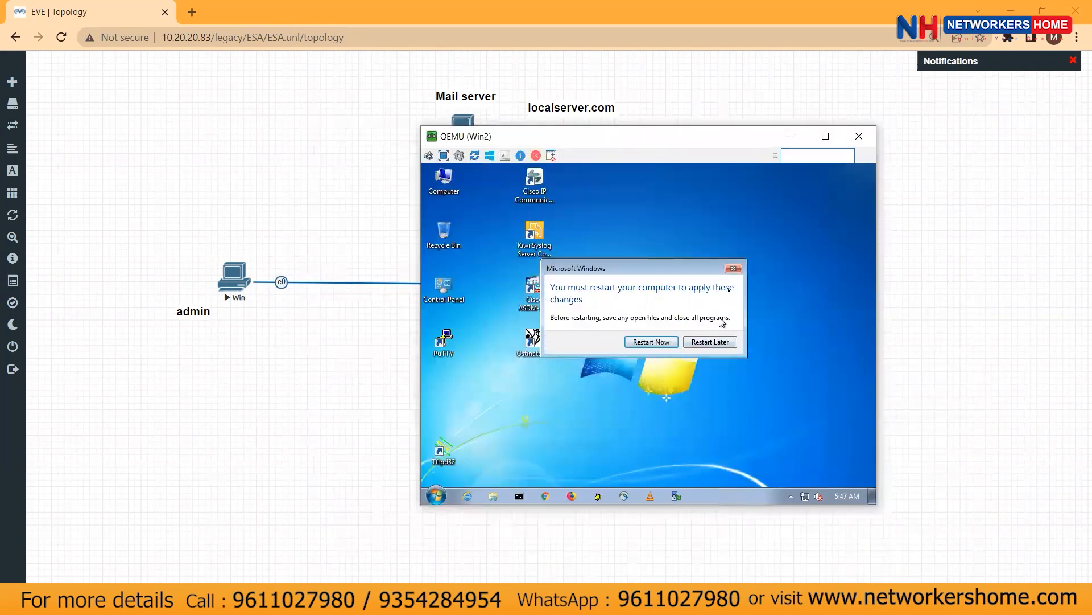
pyautogui.click(738, 269)
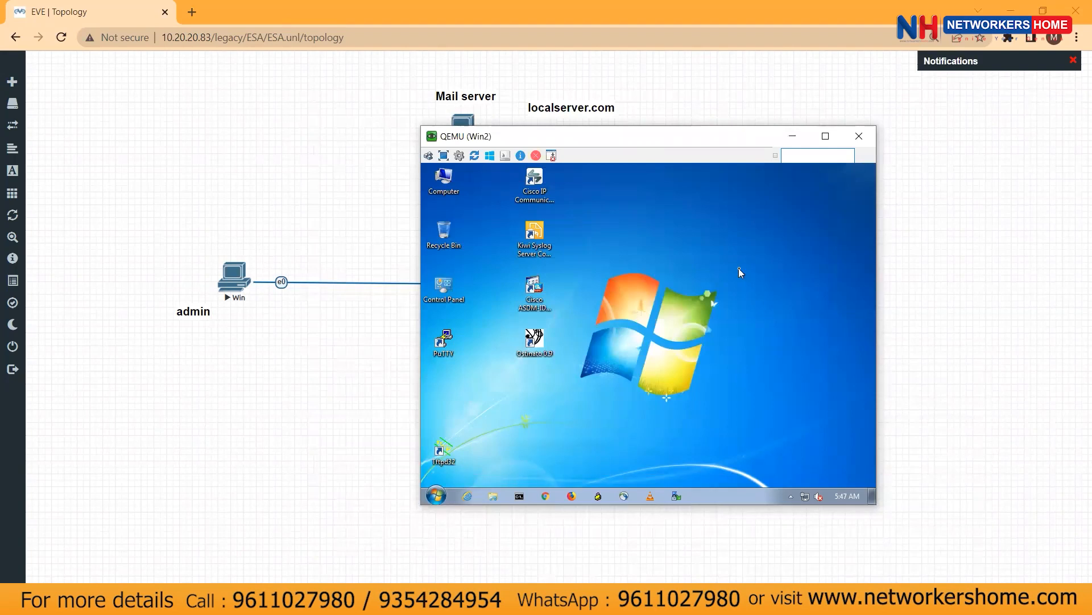
pyautogui.moveTo(632, 144); pyautogui.dragTo(683, 137)
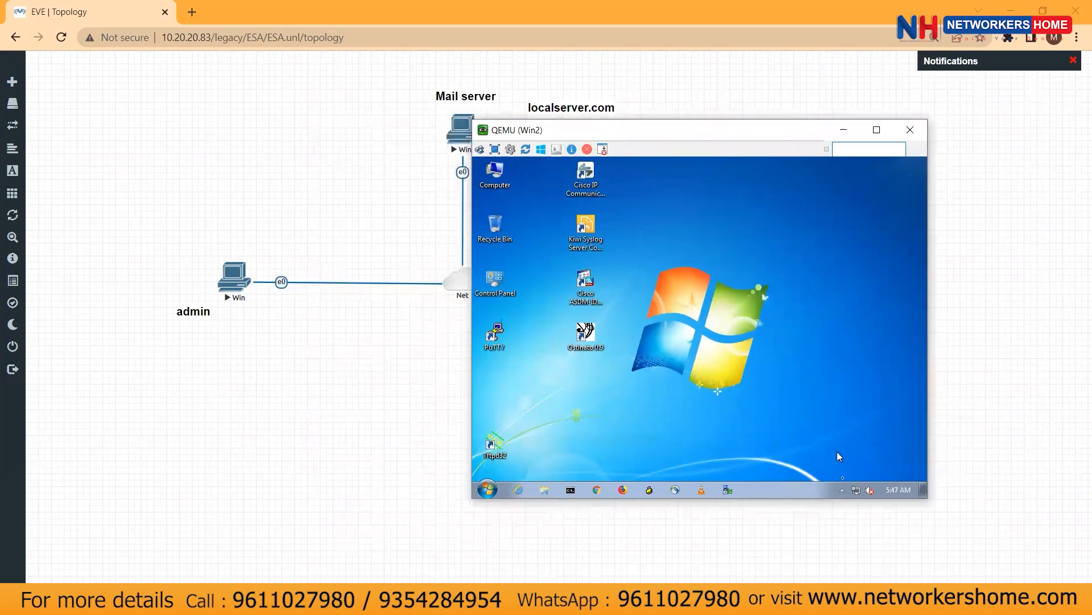
# Look up Win2's IPv4 address, 172.16.1.123, in the Local Area Connection details
pyautogui.rightClick(858, 493)
pyautogui.click(820, 480)
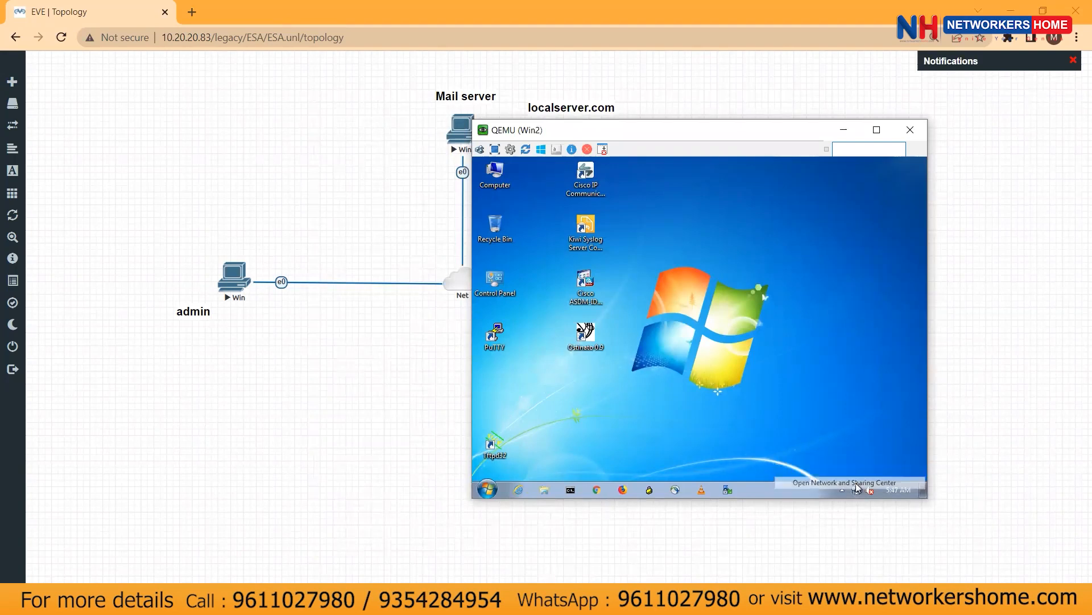
pyautogui.click(536, 229)
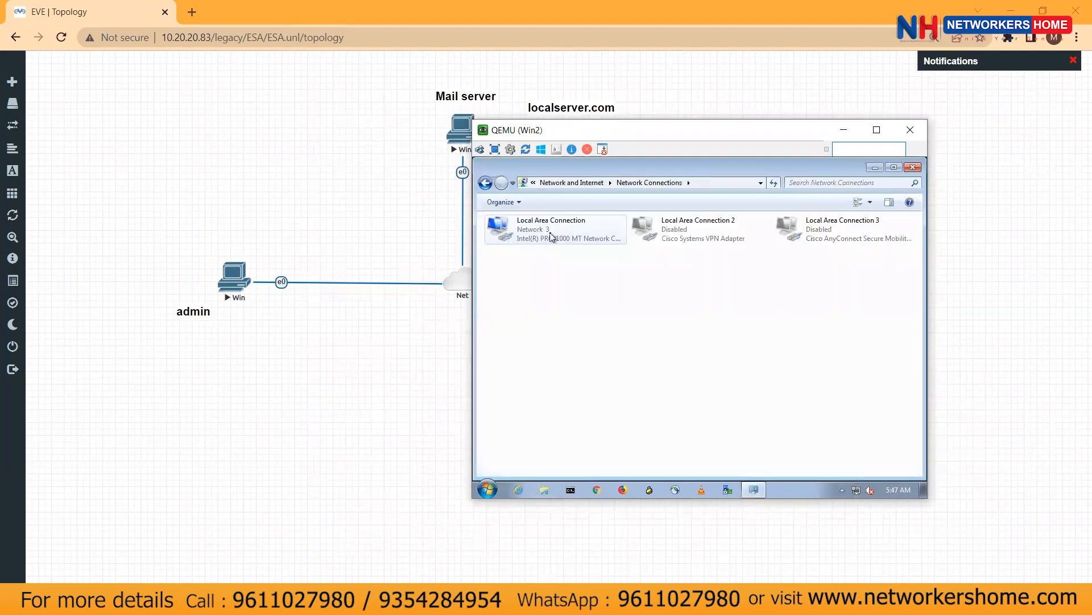
pyautogui.doubleClick(551, 235)
pyautogui.click(638, 317)
pyautogui.click(705, 306)
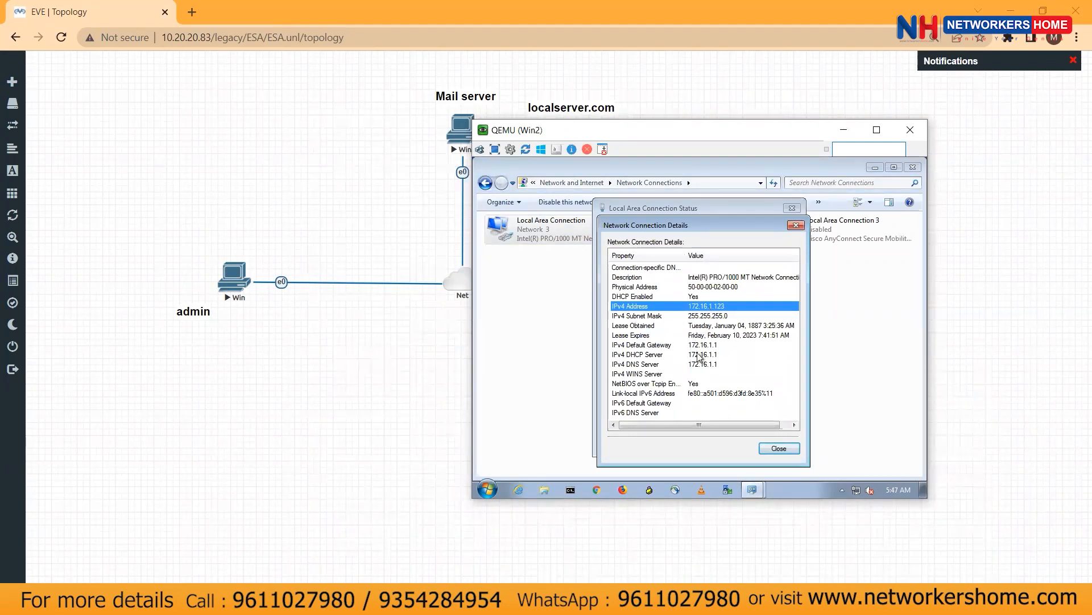
pyautogui.moveTo(671, 134); pyautogui.dragTo(822, 154)
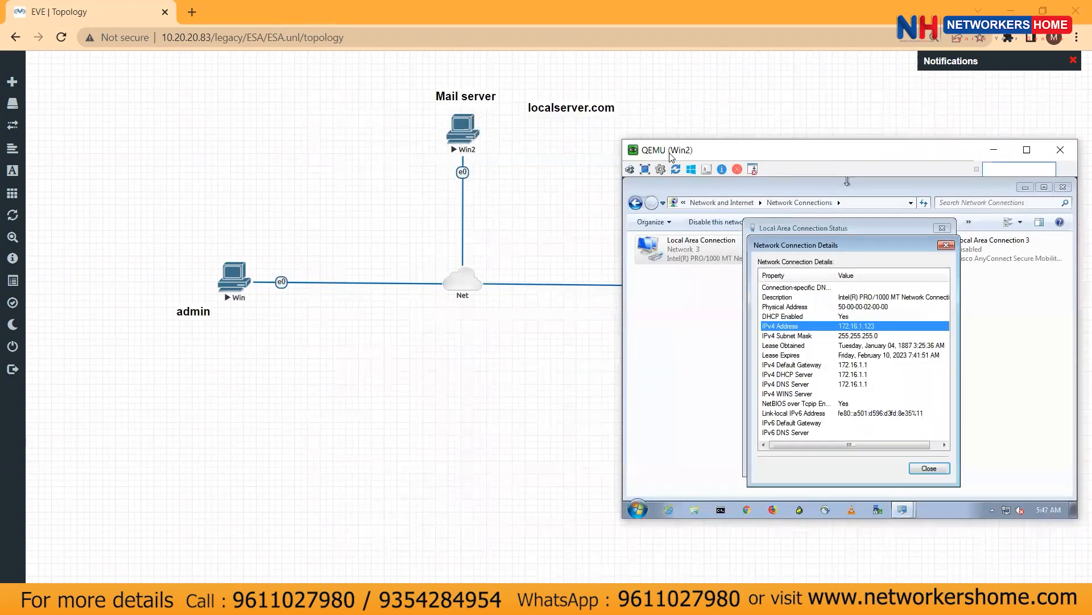
pyautogui.rightClick(556, 111)
# Duplicate the localserver.com label, retype it as 172.16.1.123, and place it above-left of Mail server
pyautogui.click(586, 137)
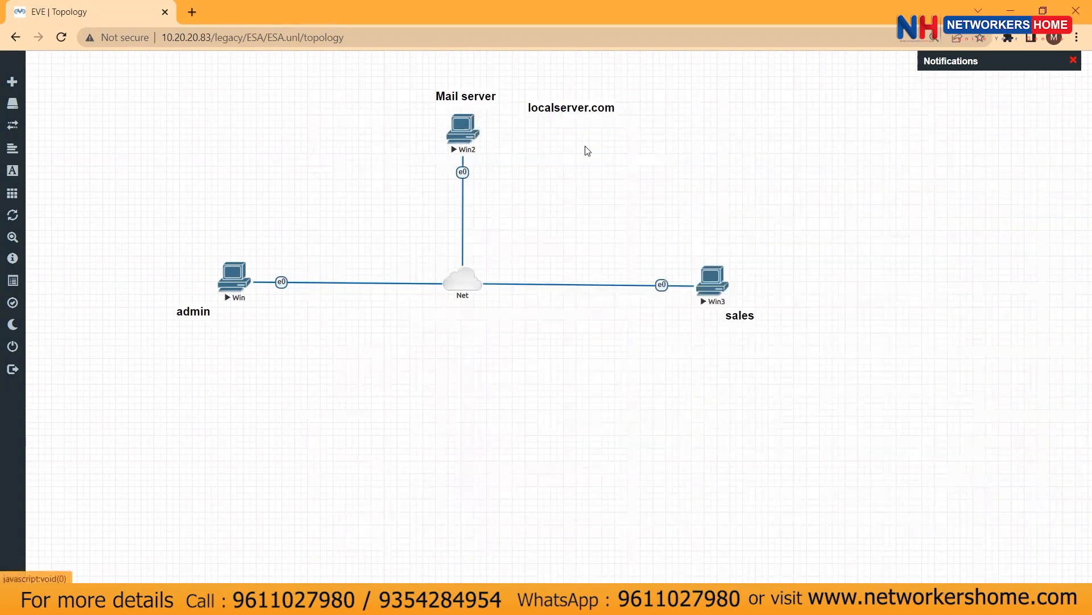
pyautogui.doubleClick(522, 160)
pyautogui.press('BackSpace')
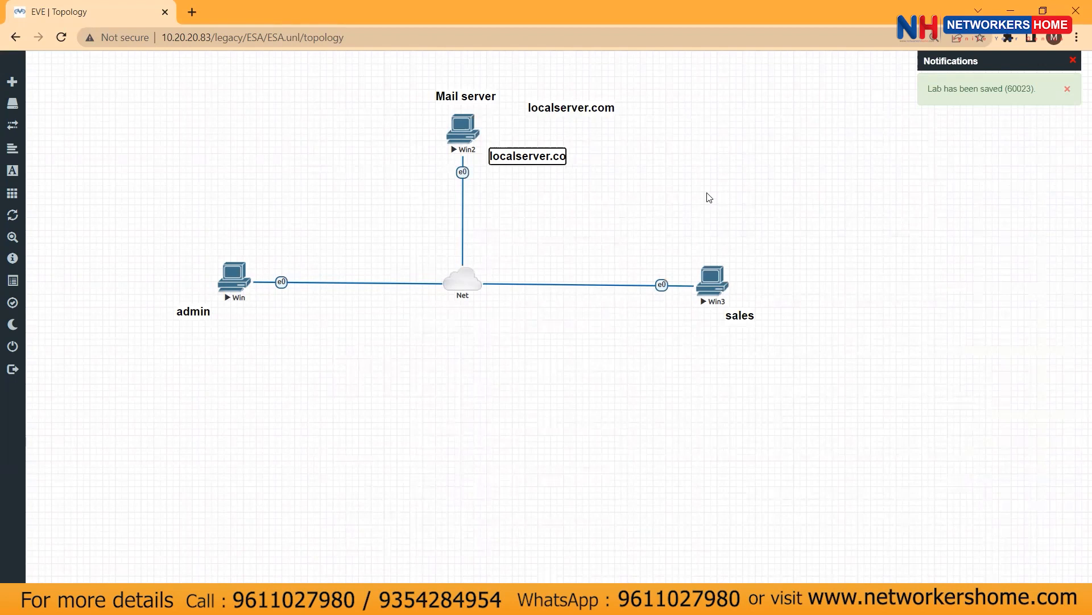
pyautogui.press('BackSpace')
pyautogui.press('BackSpace')
pyautogui.press('BackSpace')
pyautogui.press('BackSpace')
pyautogui.press('BackSpace')
pyautogui.press('BackSpace')
pyautogui.press('BackSpace')
pyautogui.press('BackSpace')
pyautogui.press('BackSpace')
pyautogui.press('BackSpace')
pyautogui.press('BackSpace')
pyautogui.press('BackSpace')
pyautogui.press('BackSpace')
pyautogui.press('BackSpace')
pyautogui.write('172.16.1.')
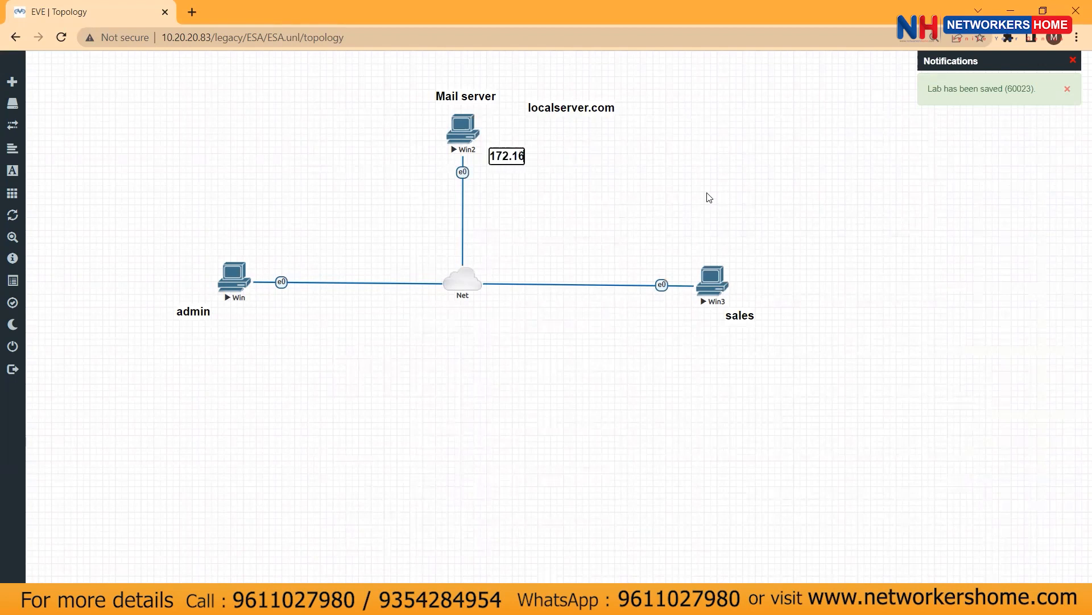
pyautogui.write('123')
pyautogui.click(516, 188)
pyautogui.moveTo(515, 161); pyautogui.dragTo(369, 96)
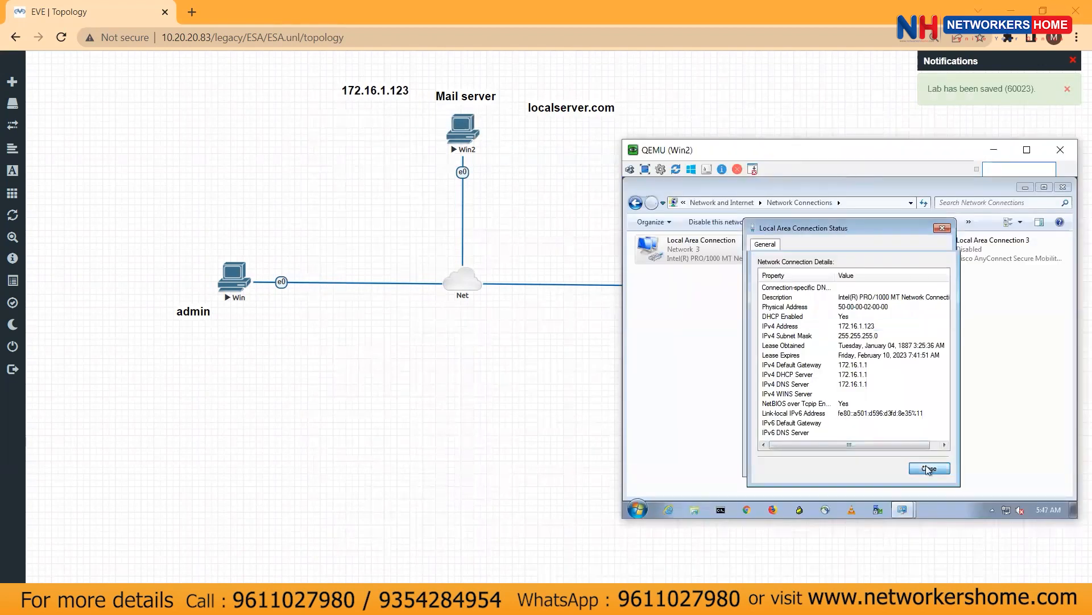
# Open Win2's Local Area Connection IPv4 properties and switch to a manually set address
pyautogui.click(896, 489)
pyautogui.click(780, 435)
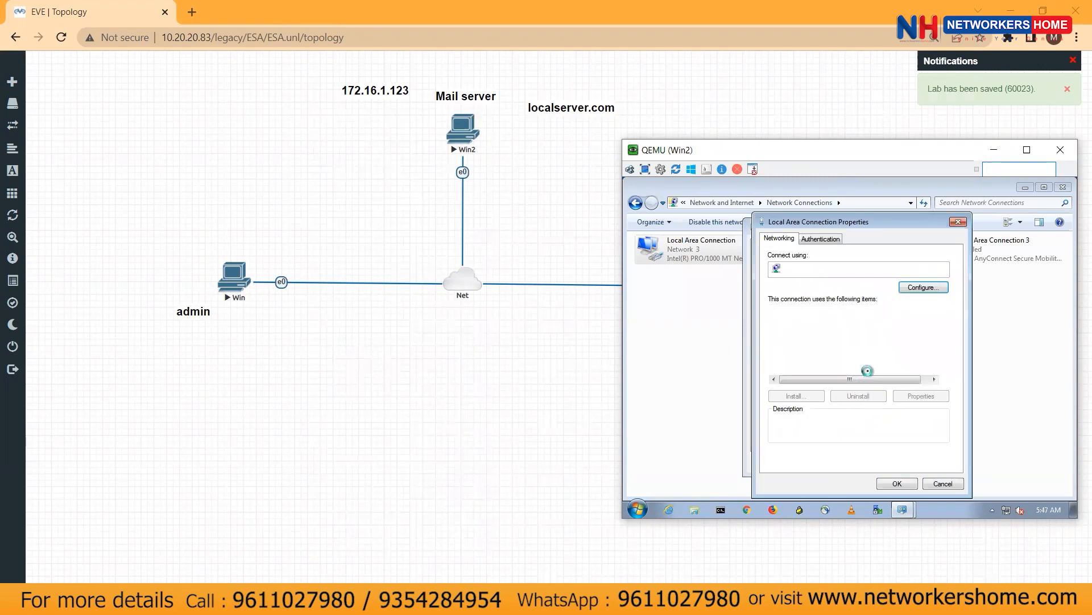
pyautogui.click(841, 361)
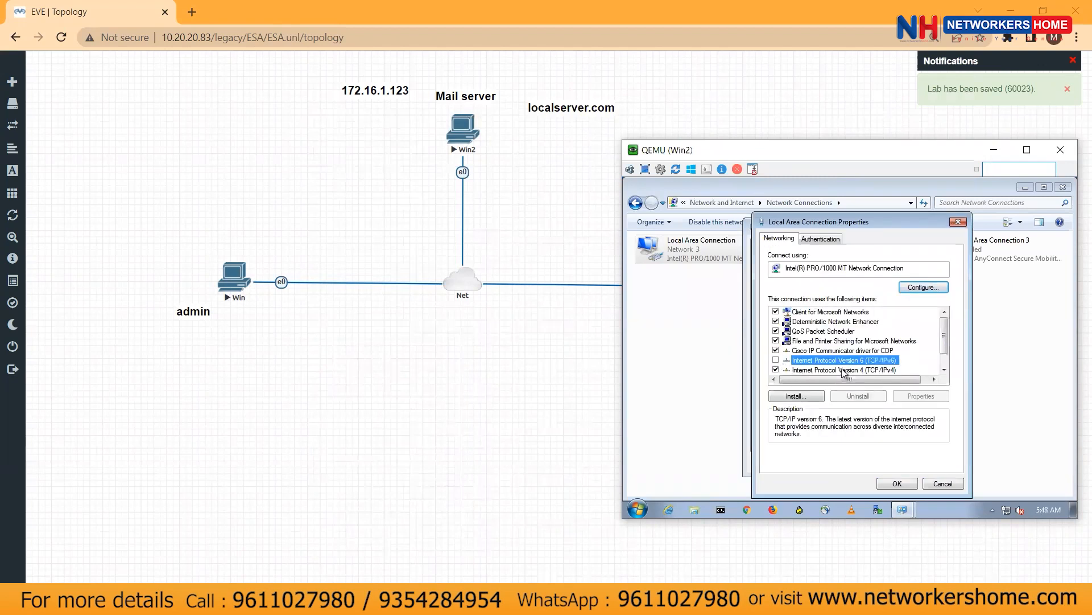
pyautogui.doubleClick(843, 371)
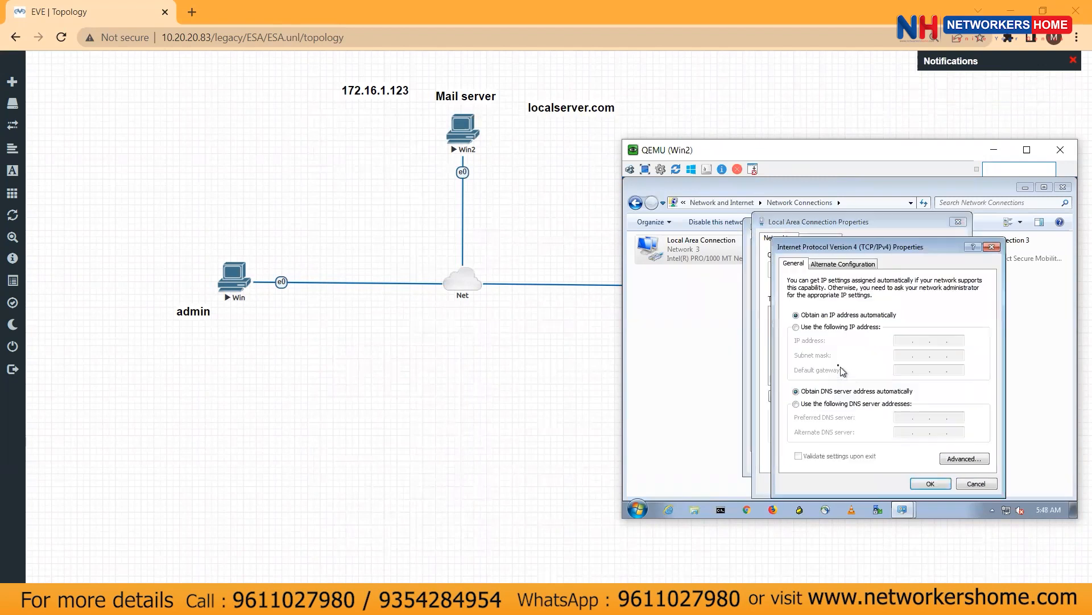
pyautogui.click(837, 327)
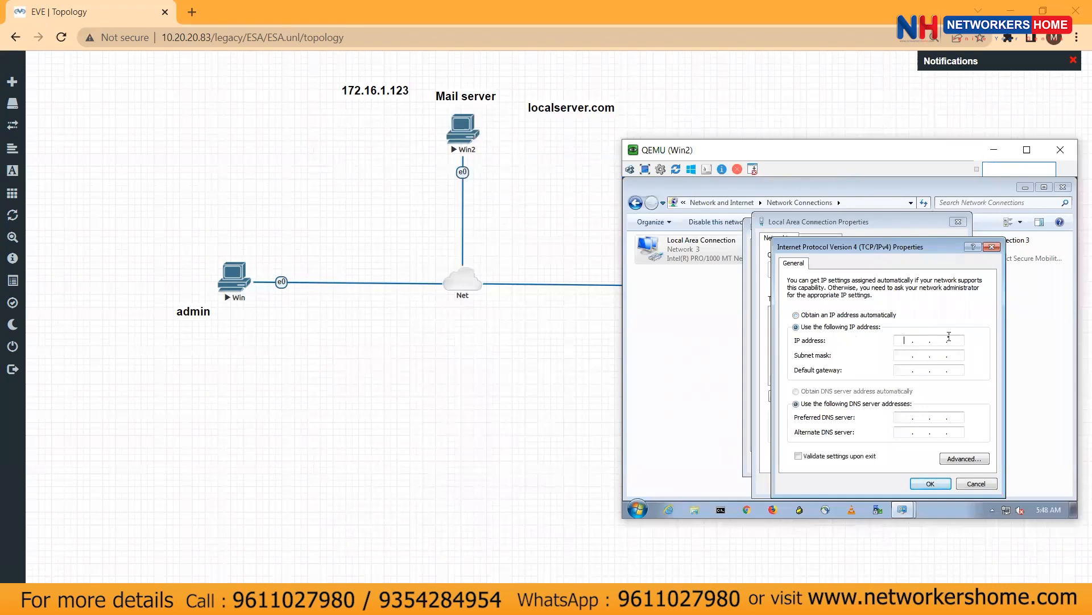
# Enter IP 172.16.1.123, mask 255.255.255.0, gateway 172.16.1.1 and alternate DNS 4.2.2.2, then apply
pyautogui.write('172 . 16 . 1 . 123')
pyautogui.press('Tab')
pyautogui.press('.')
pyautogui.press('.')
pyautogui.write('255172.16.1.1')
pyautogui.press('Tab')
pyautogui.press('Tab')
pyautogui.write('4.2.2.2')
pyautogui.click(932, 485)
pyautogui.click(903, 484)
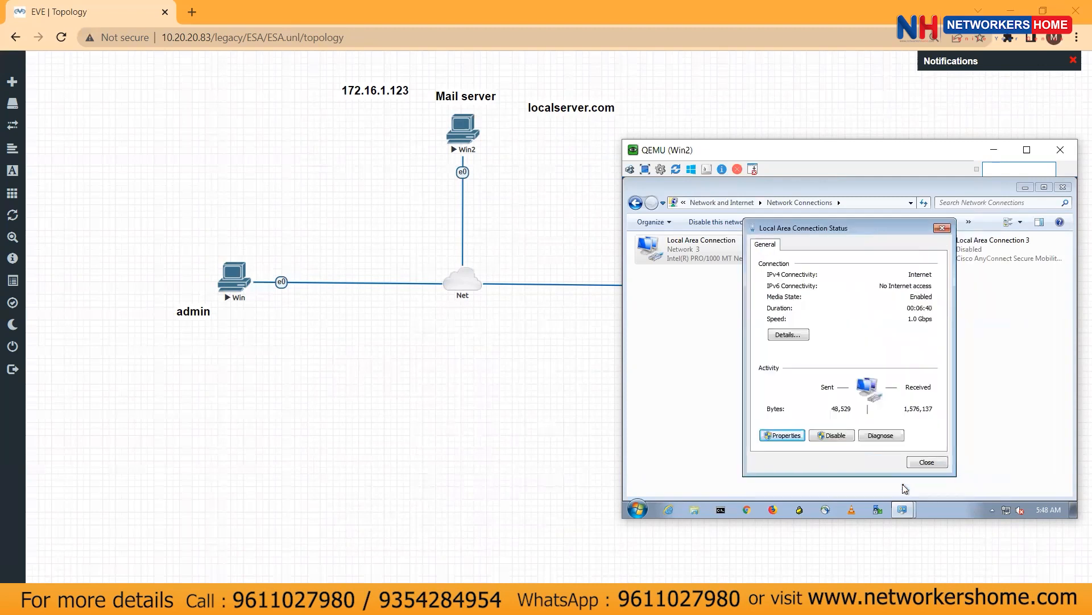
pyautogui.click(933, 465)
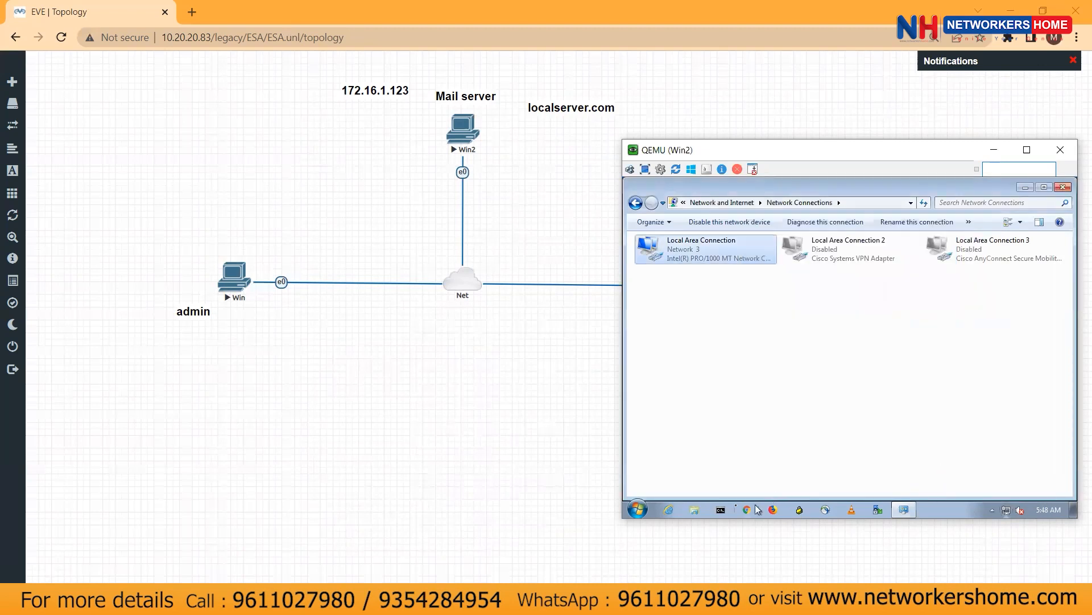
pyautogui.click(721, 509)
# Ping 8.8.8.8 from Win2, then close the prompt and Network Connections and hide the console
pyautogui.write('ping 8.8.8.8')
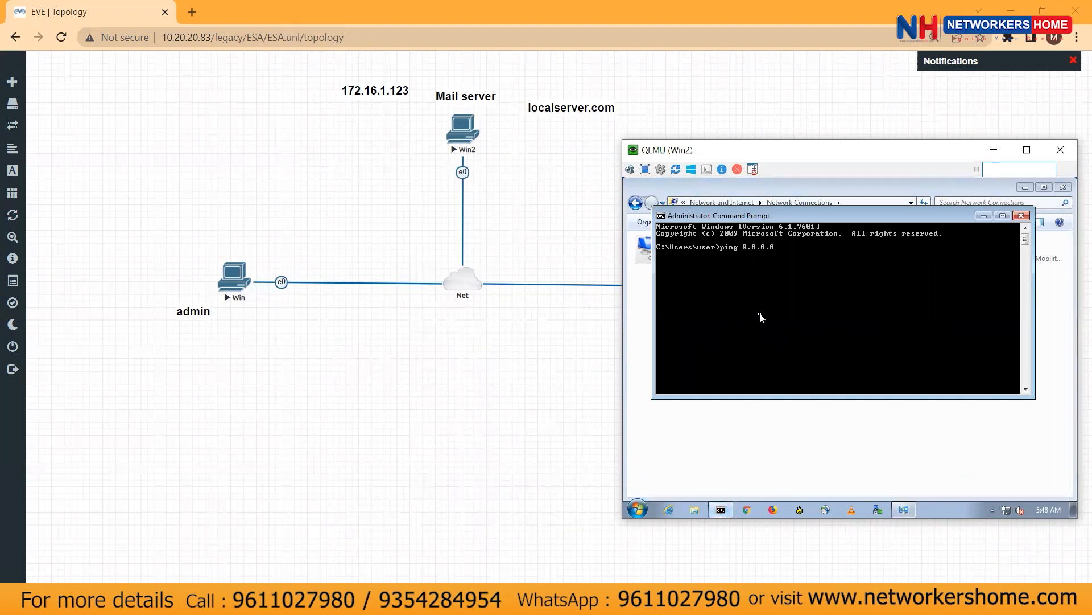
pyautogui.press('Return')
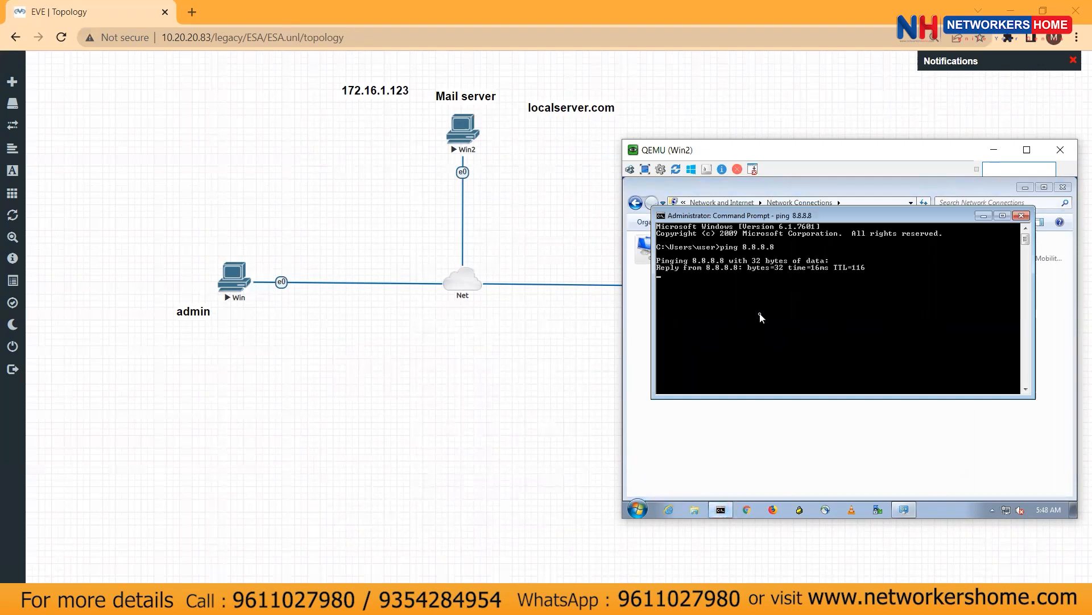
pyautogui.click(1022, 215)
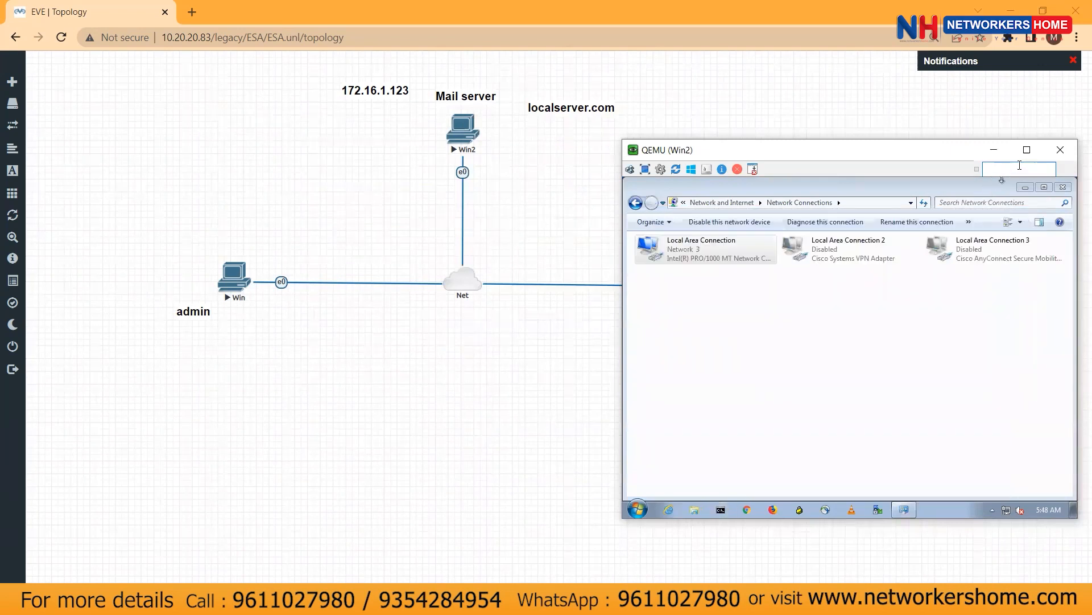
pyautogui.click(1062, 189)
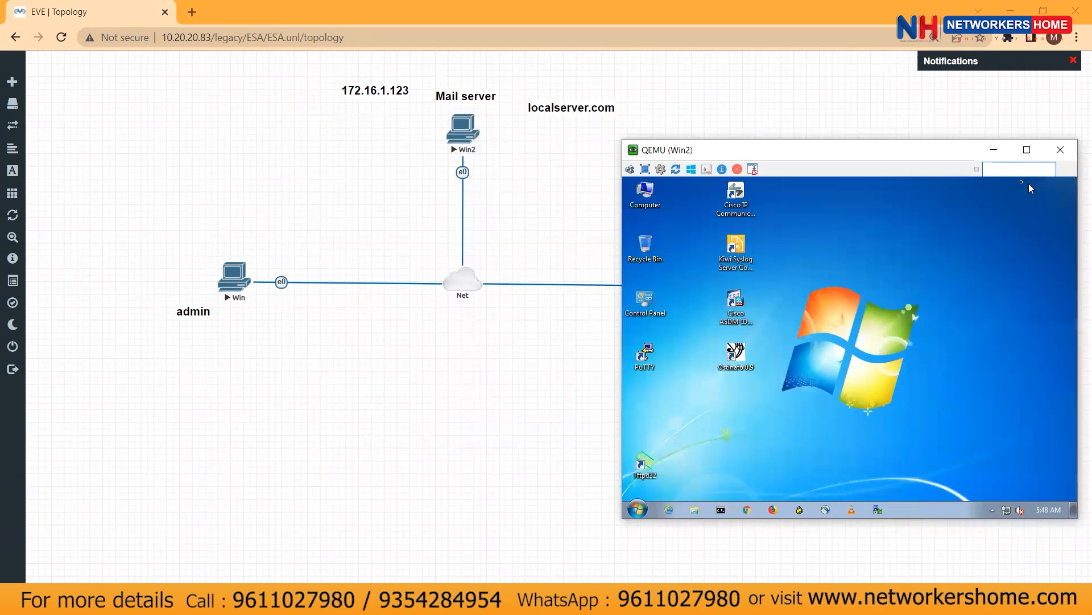
pyautogui.click(1003, 157)
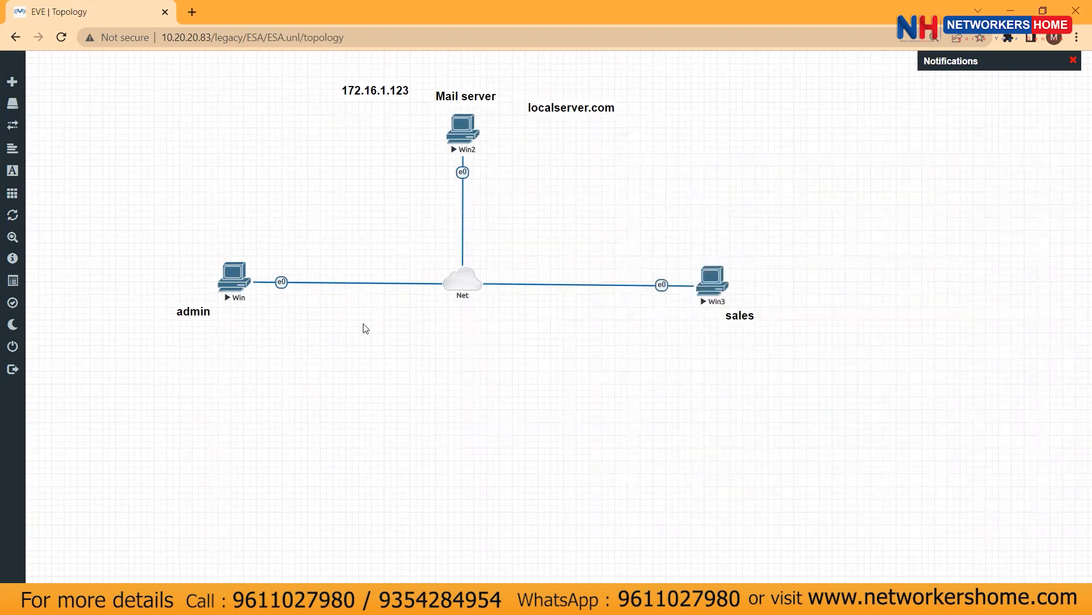
# Open the admin Win node's console through the VNC viewer and sign in with the Windows password
pyautogui.click(239, 293)
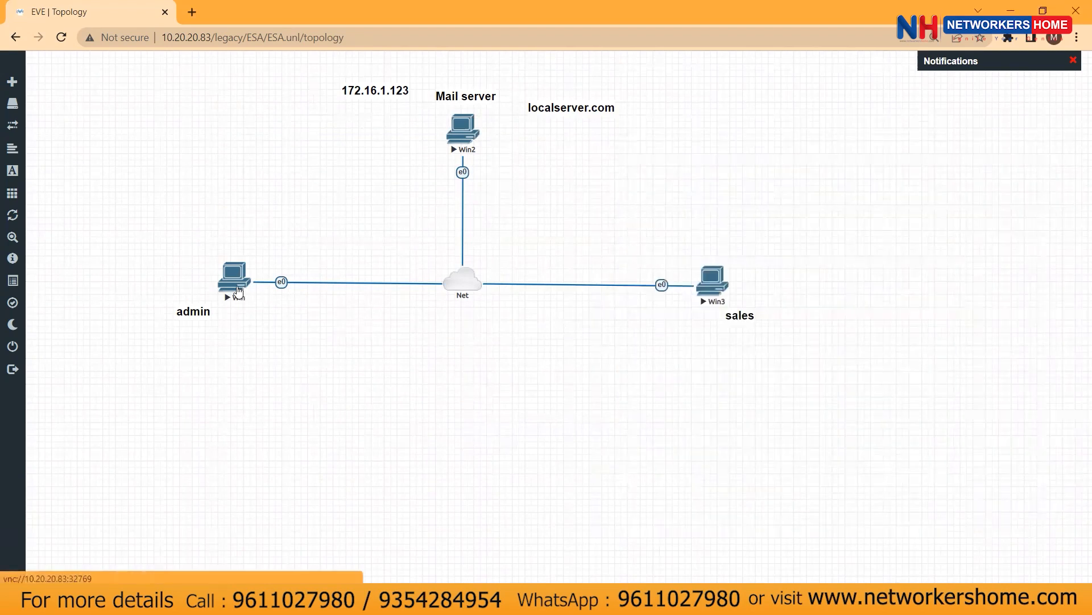
pyautogui.click(583, 129)
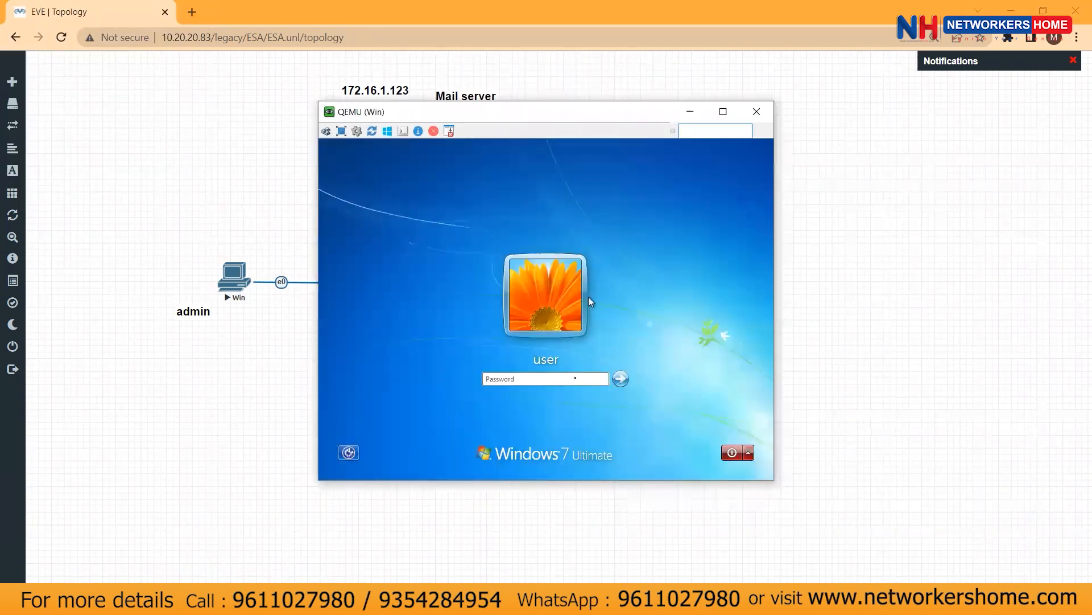
pyautogui.click(563, 381)
pyautogui.write('•••••••')
pyautogui.press('Return')
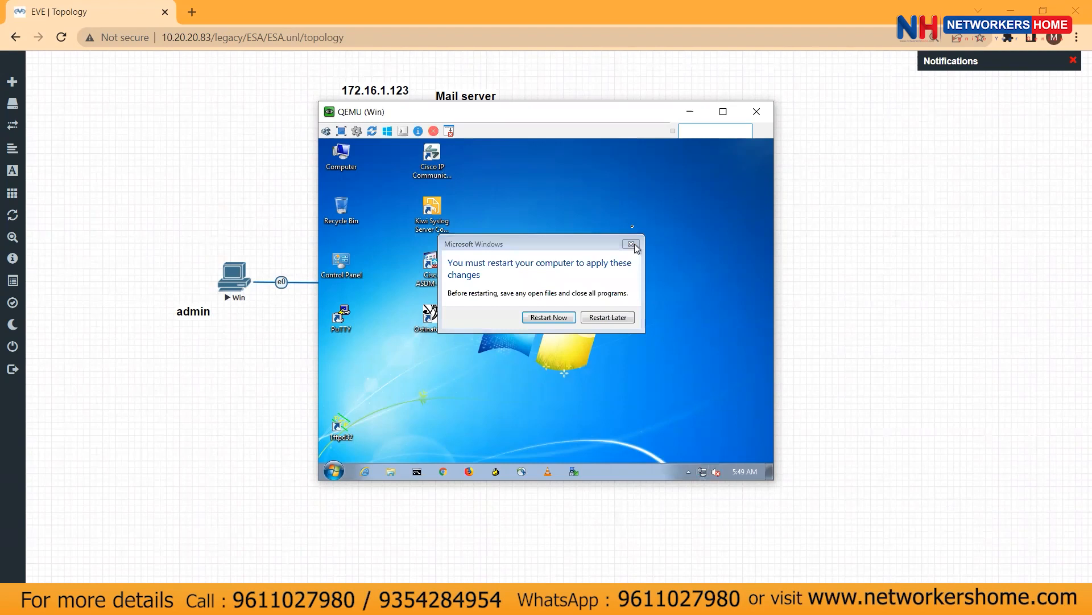
# Dismiss the network location and restart prompts and open the Local Area Connection status
pyautogui.click(695, 433)
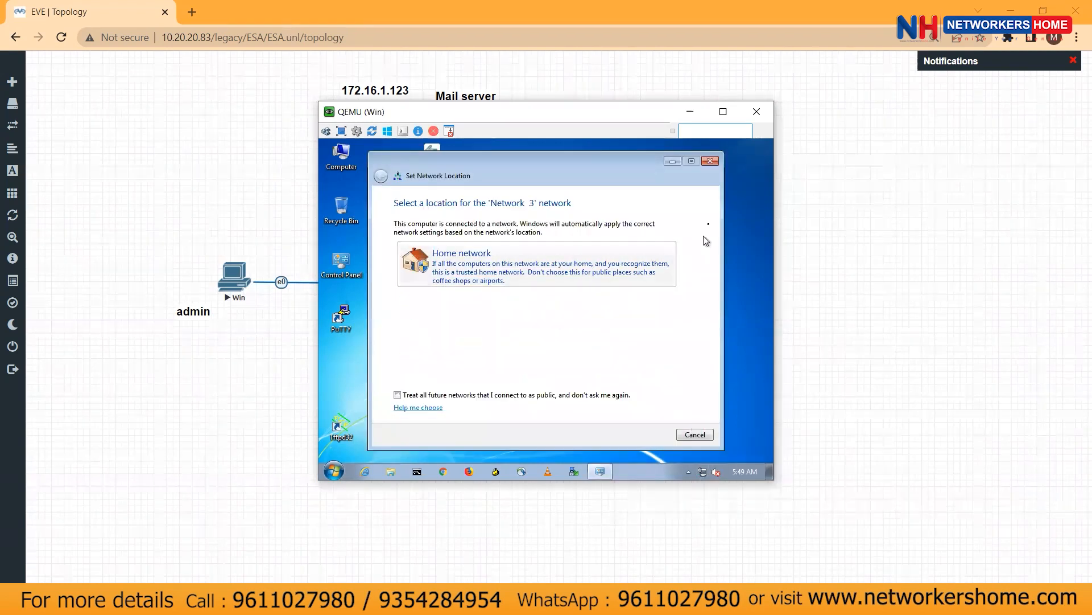
pyautogui.click(632, 245)
pyautogui.rightClick(702, 472)
pyautogui.click(700, 464)
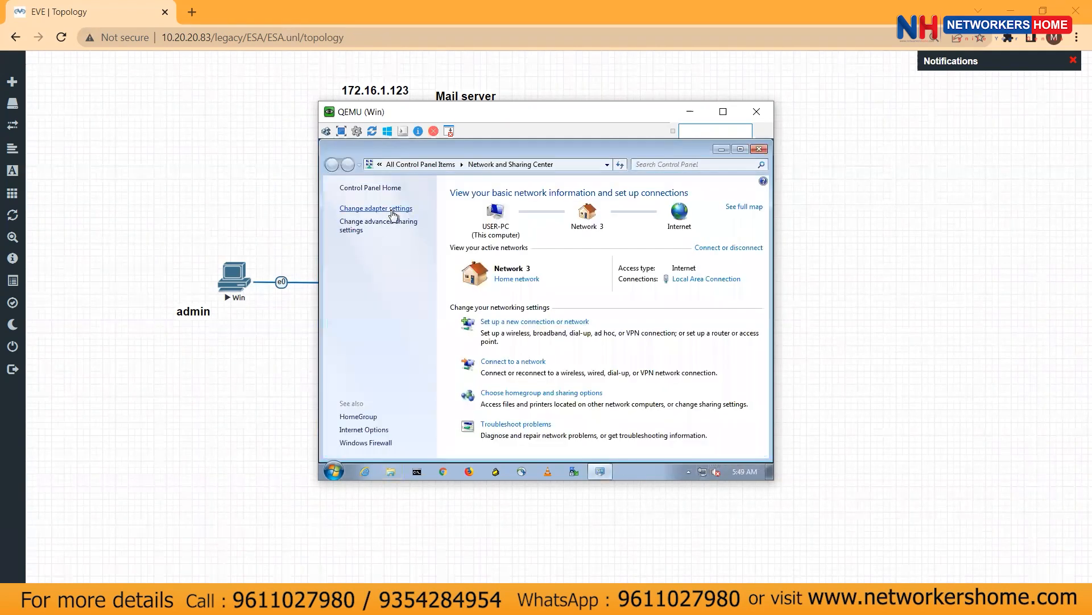
pyautogui.click(392, 210)
pyautogui.doubleClick(394, 211)
# Open the connection properties and review the current IPv4 settings without changing them
pyautogui.click(478, 397)
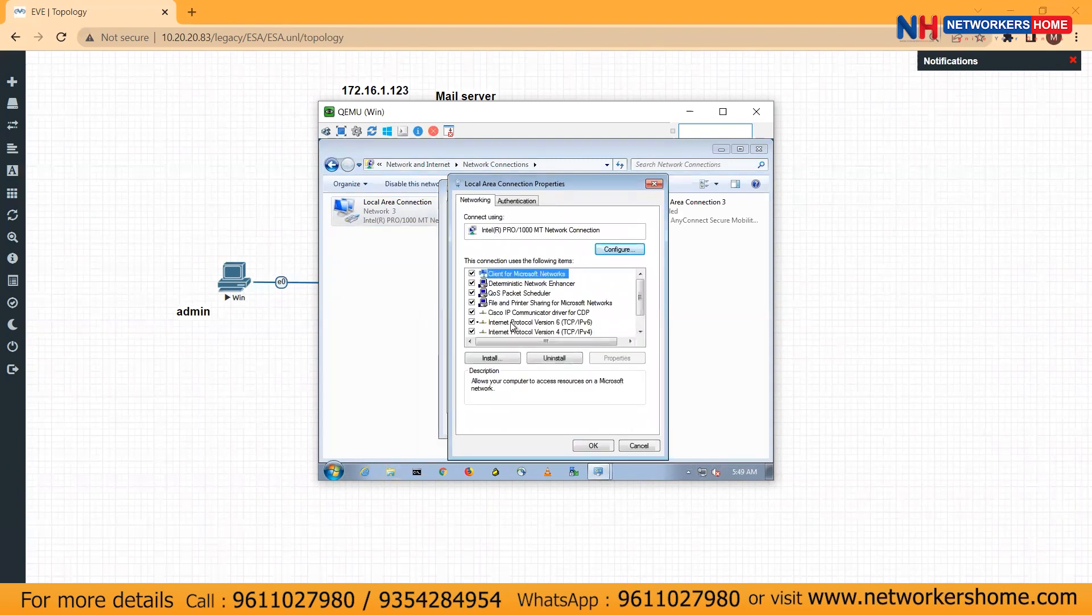
pyautogui.click(478, 323)
pyautogui.doubleClick(521, 332)
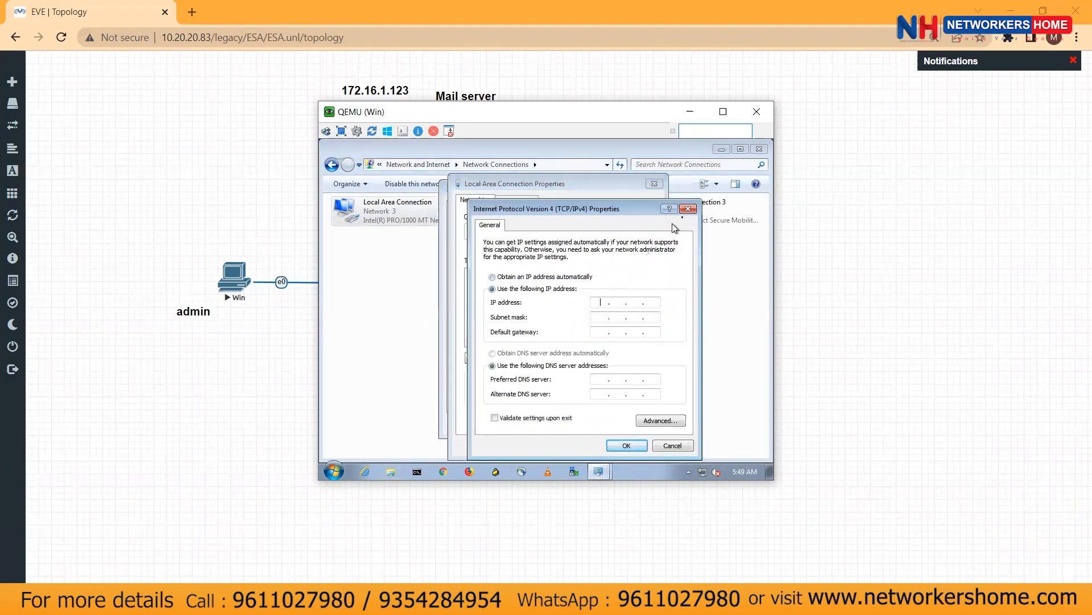
pyautogui.click(688, 209)
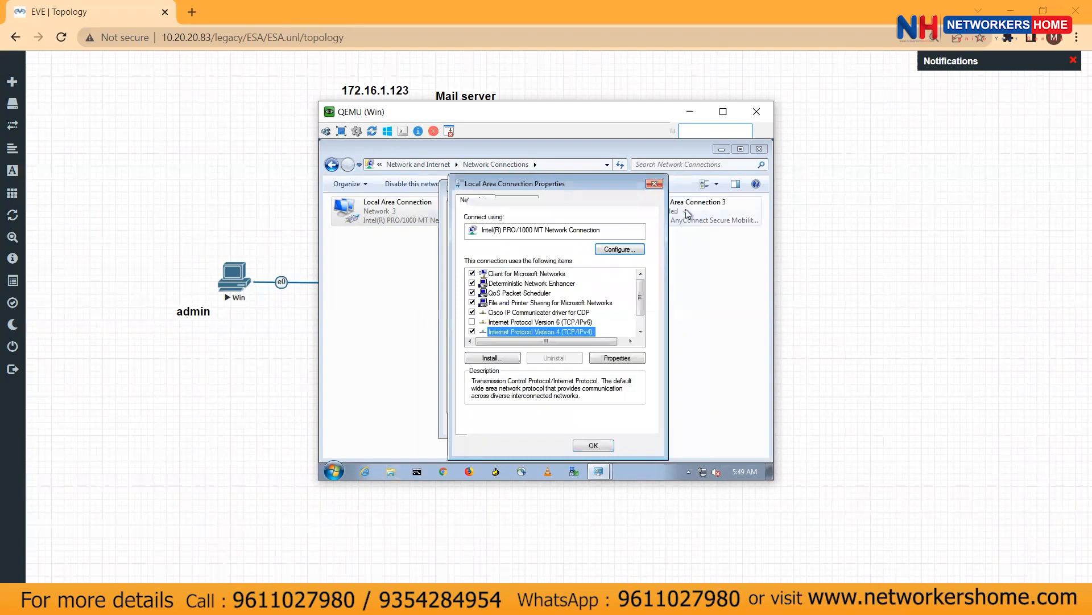
pyautogui.click(655, 184)
# Check the assigned IPv4 address in Details, then uncheck IPv6 in the connection properties
pyautogui.click(490, 302)
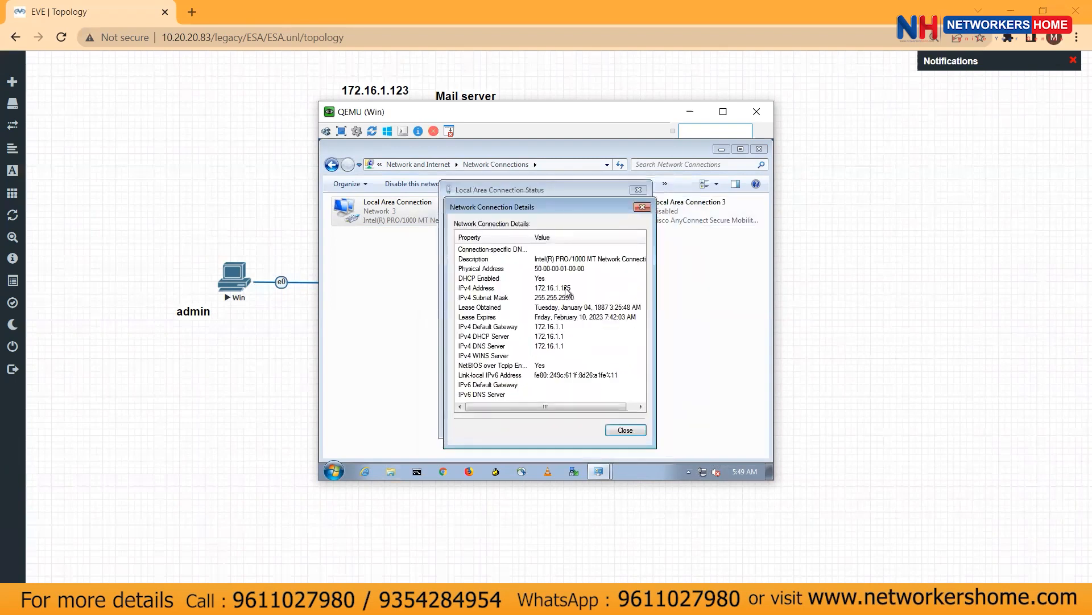
pyautogui.click(567, 289)
pyautogui.click(617, 428)
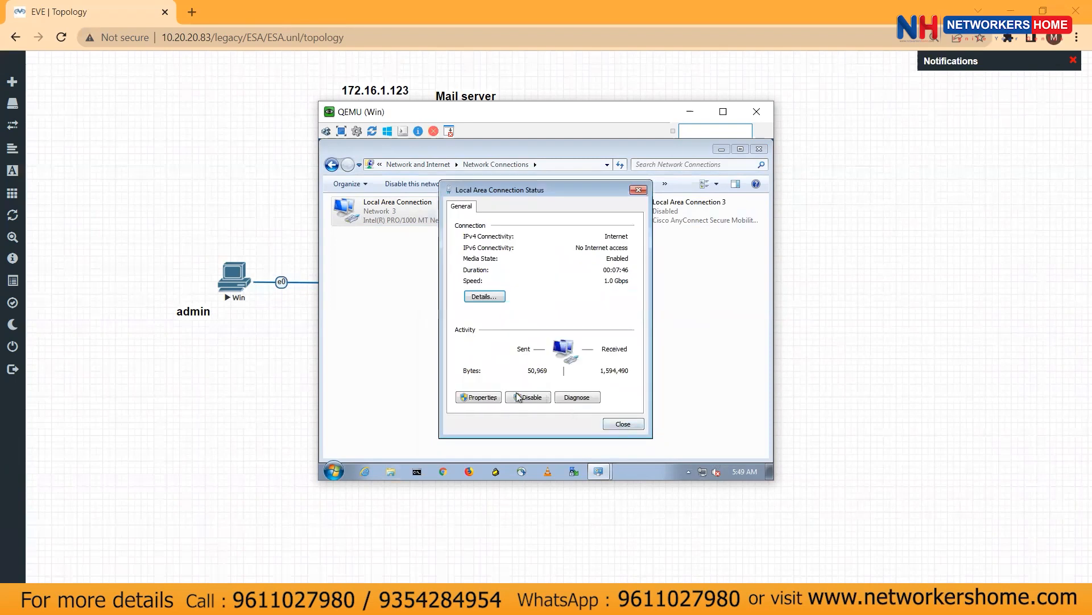
pyautogui.click(478, 397)
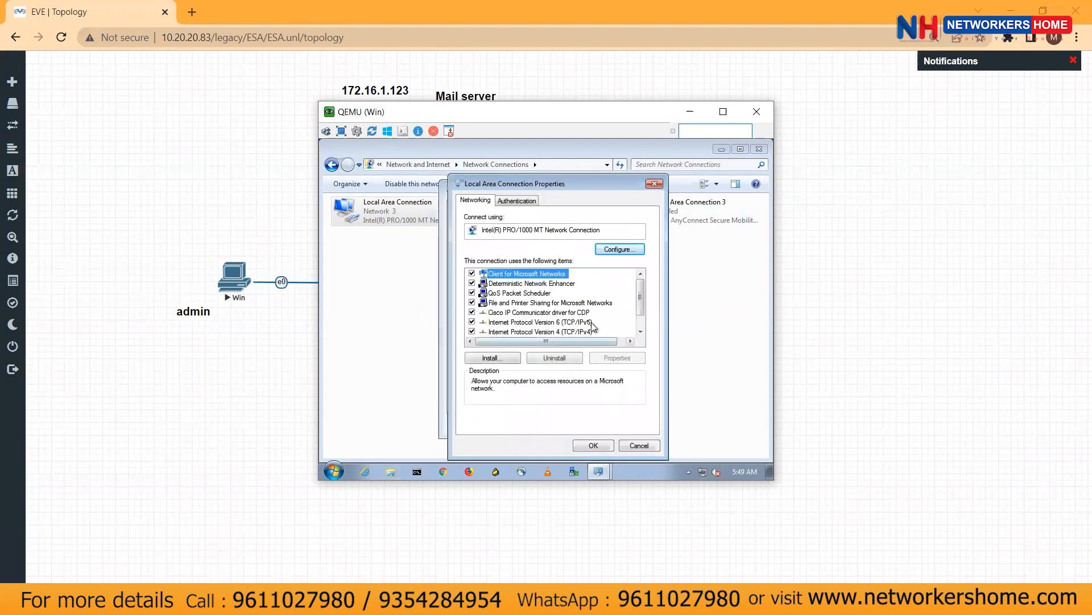
pyautogui.click(472, 321)
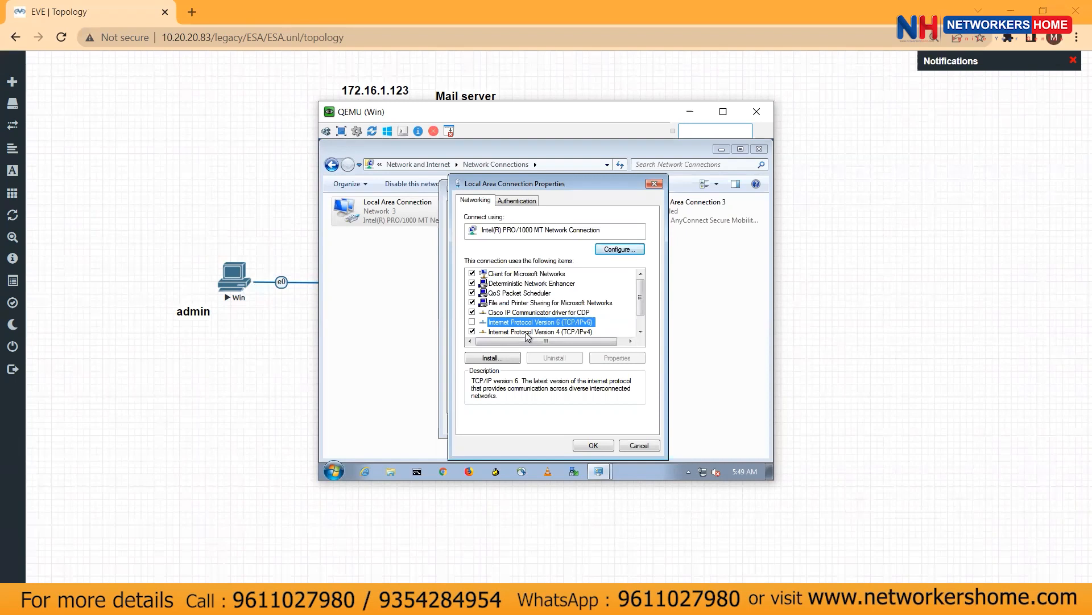
# Set the admin VM to 172.16.1.125, mask 255.255.255.0, gateway 172.16.1.1, DNS 8.8.8.8 and 4.2.2.2
pyautogui.doubleClick(526, 332)
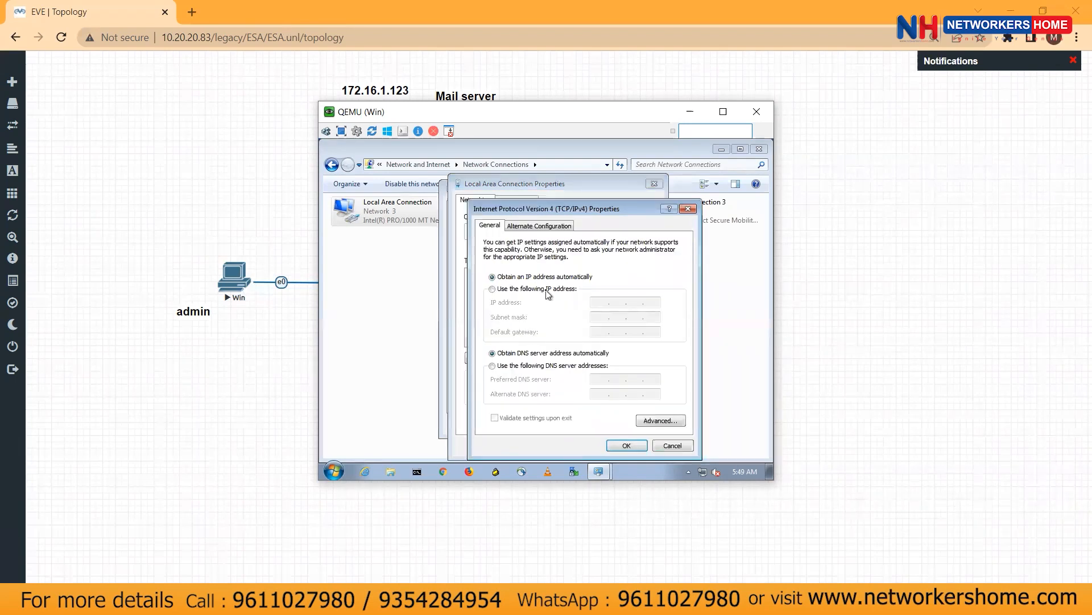
pyautogui.click(548, 290)
pyautogui.write('172 . 16 . 1 . 125')
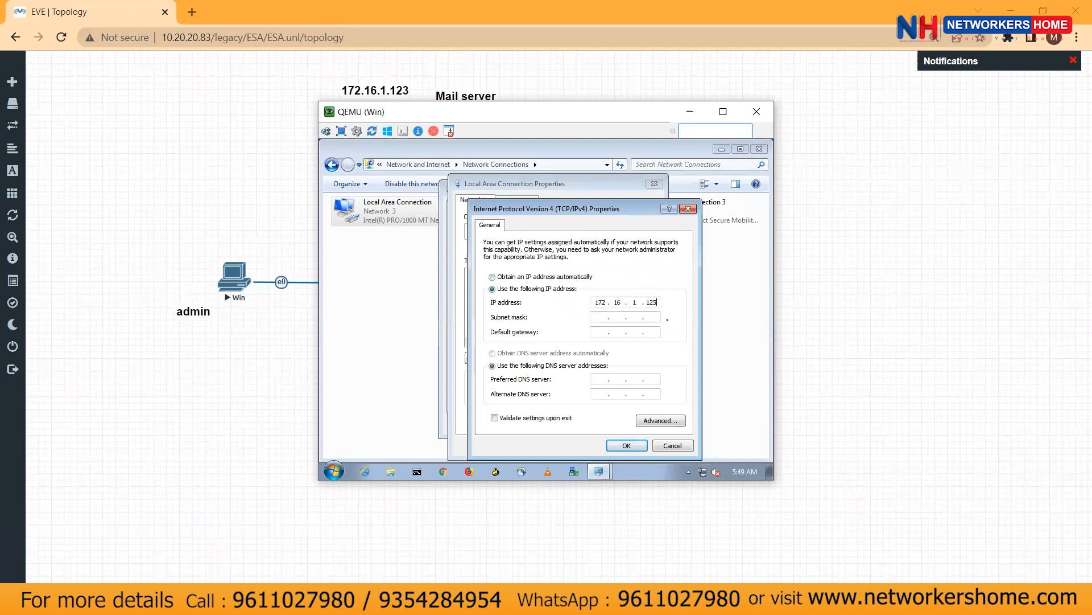
pyautogui.press('Tab')
pyautogui.write('255.255.255')
pyautogui.click(626, 446)
pyautogui.click(592, 444)
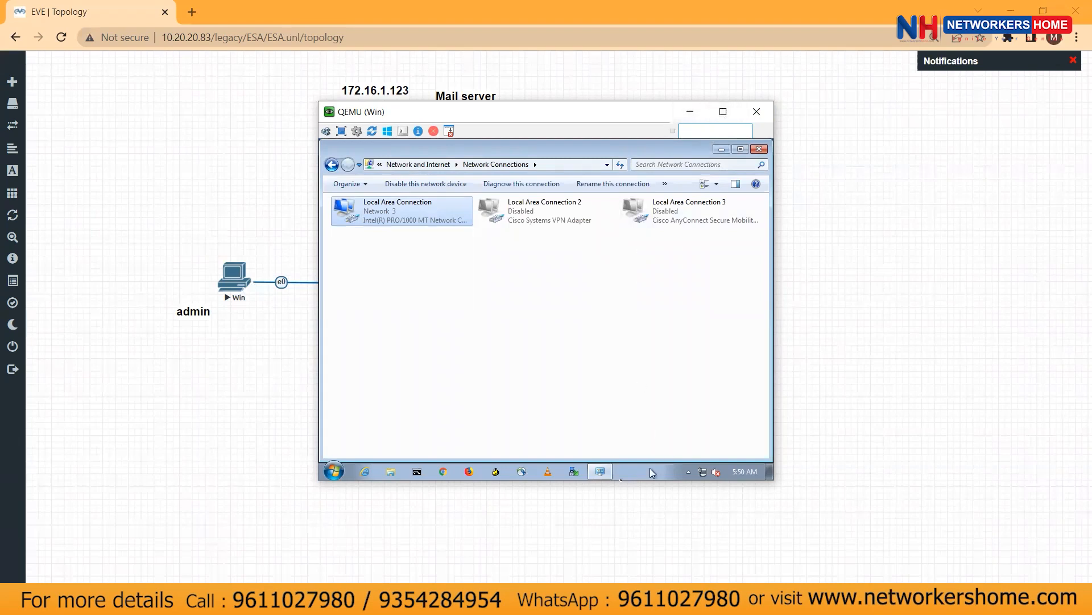
# Ping 8.8.8.8 from the admin VM, then close cmd and Network Connections and move the console aside
pyautogui.click(417, 472)
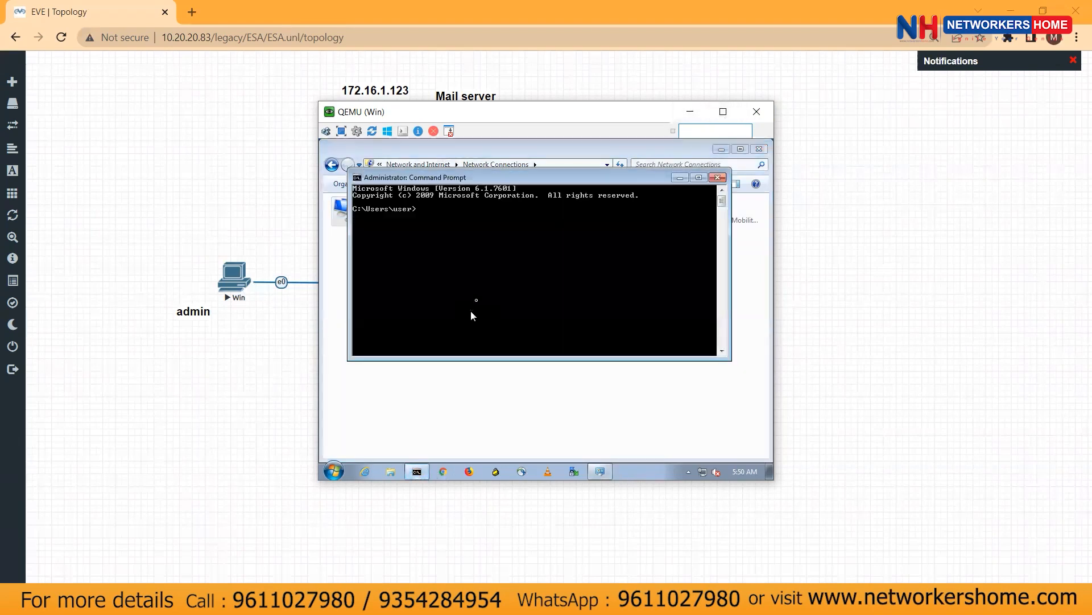
pyautogui.write('ping 8.8.8.8')
pyautogui.press('Return')
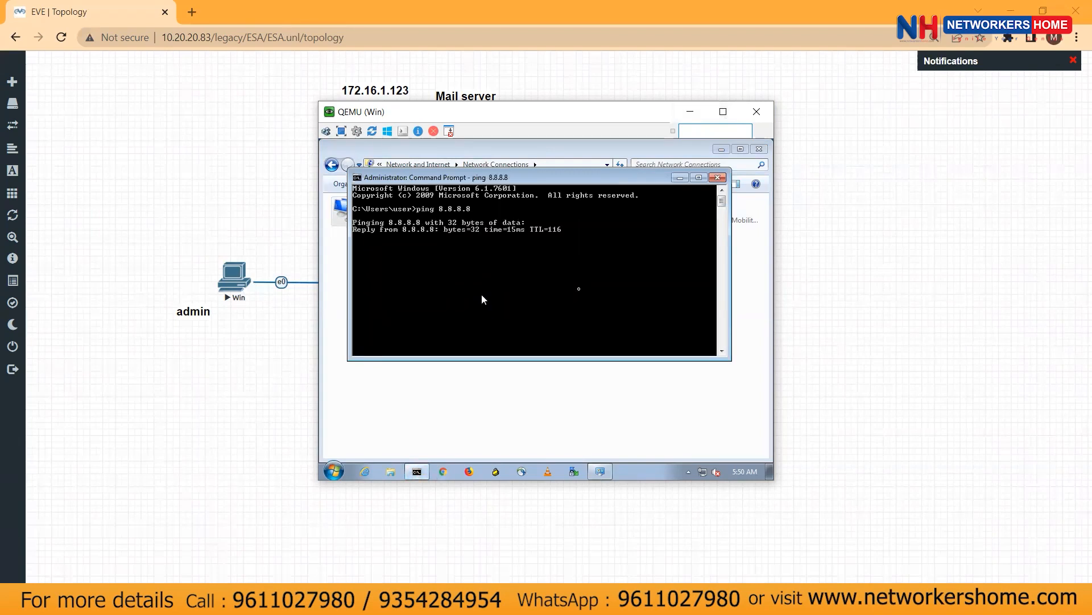
pyautogui.click(718, 177)
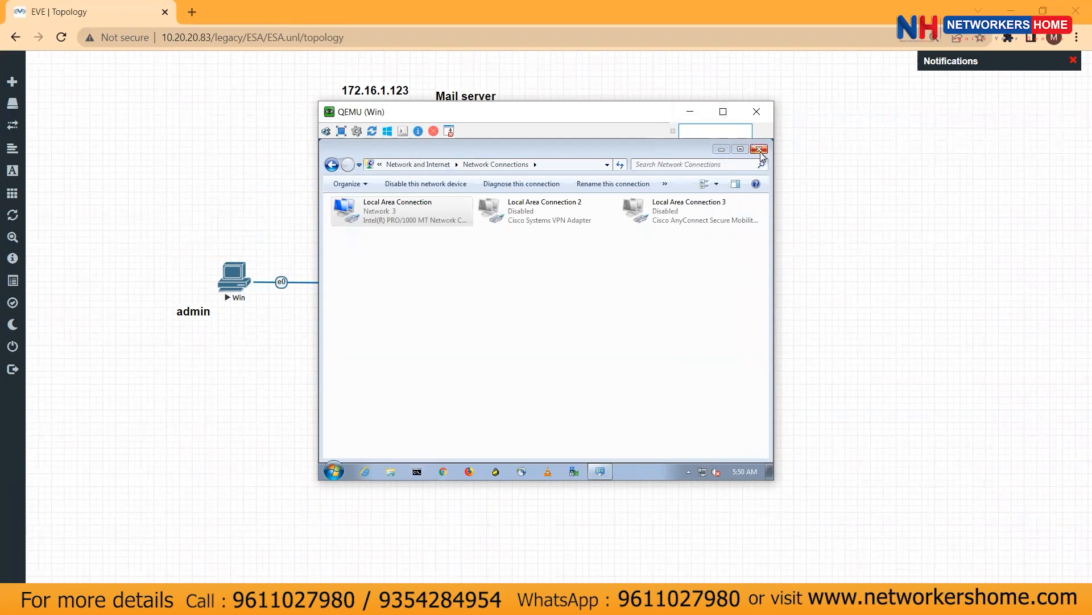
pyautogui.click(759, 149)
pyautogui.moveTo(582, 116); pyautogui.dragTo(373, 352)
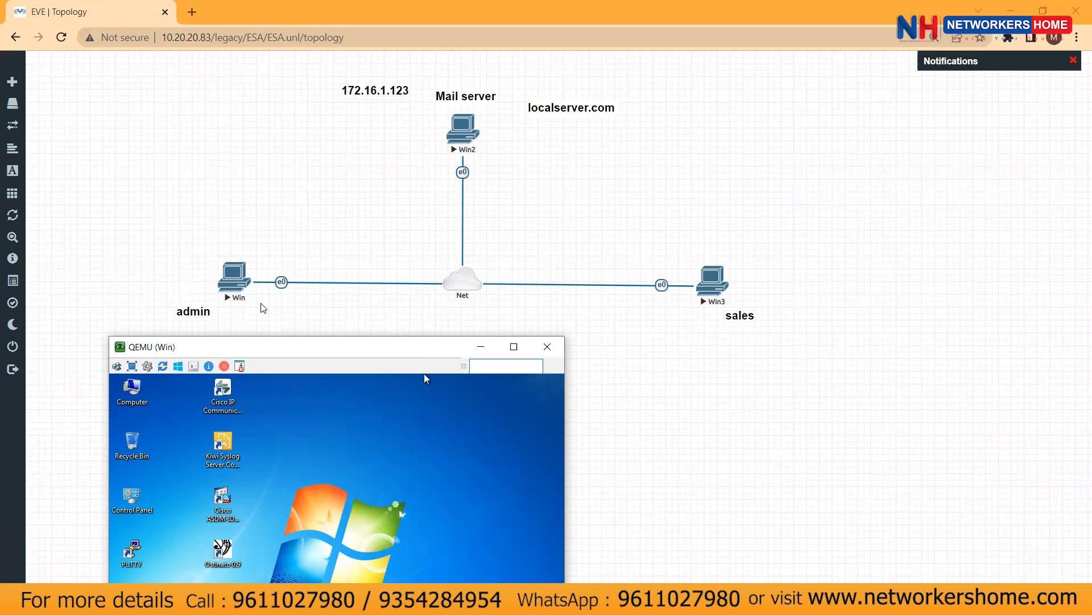
# Bring the topology forward and minimize the admin VM console
pyautogui.click(616, 354)
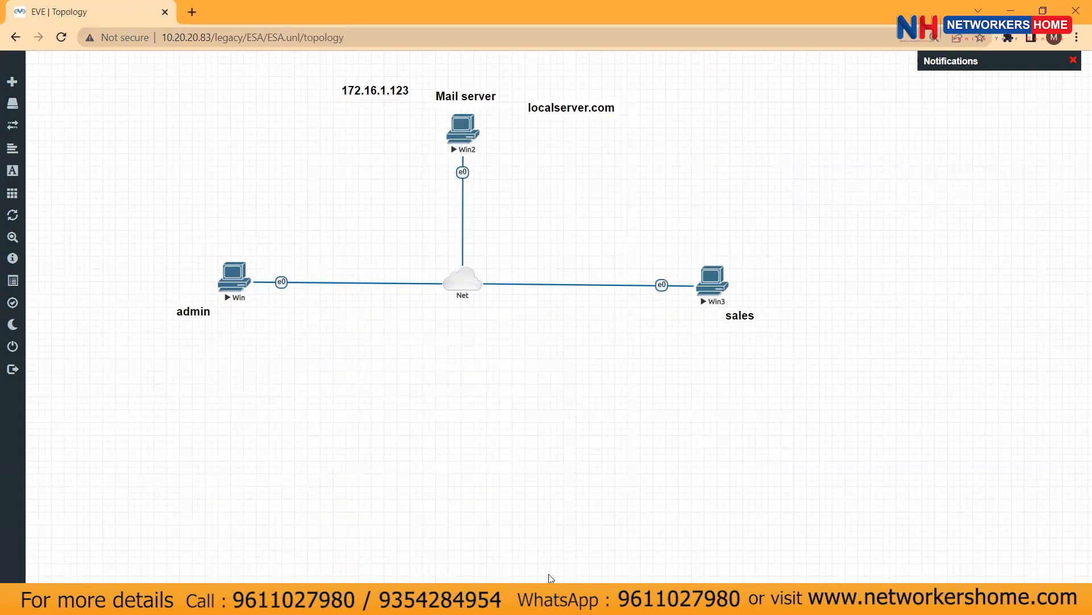
pyautogui.click(556, 600)
pyautogui.click(489, 348)
# Open the Win3 sales console, sign in with the Windows password, then duplicate the localserver.com label
pyautogui.click(712, 284)
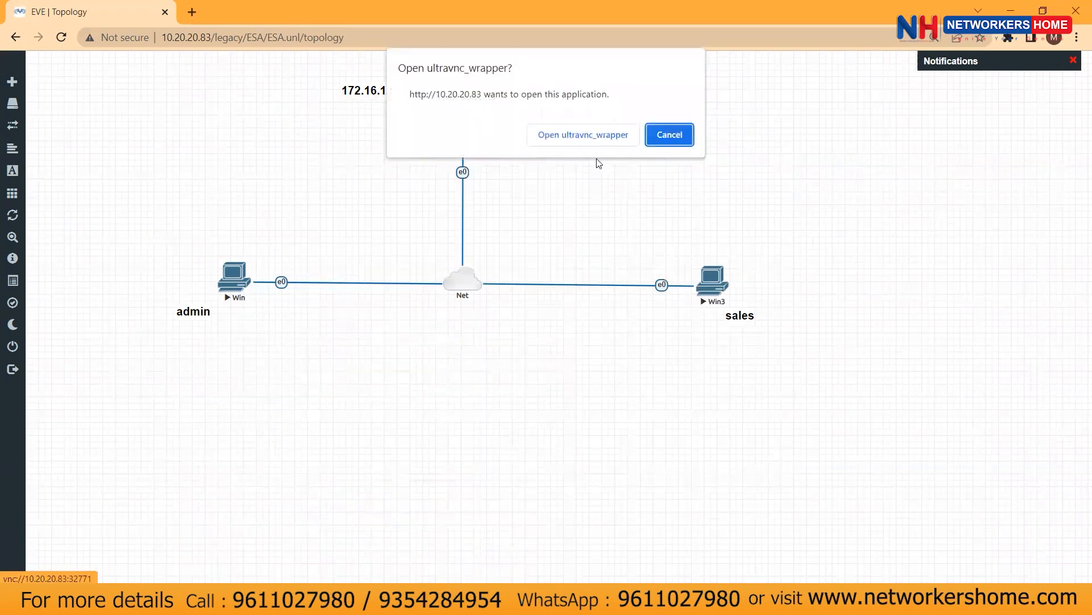
pyautogui.click(582, 136)
pyautogui.write('•••••••')
pyautogui.press('Return')
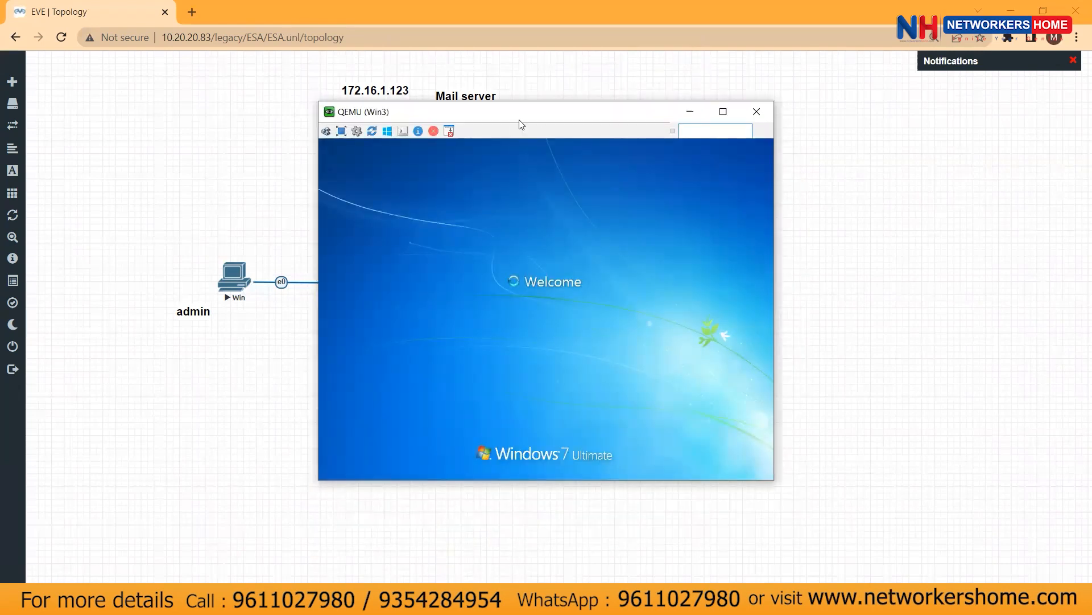
pyautogui.moveTo(519, 124); pyautogui.dragTo(769, 254)
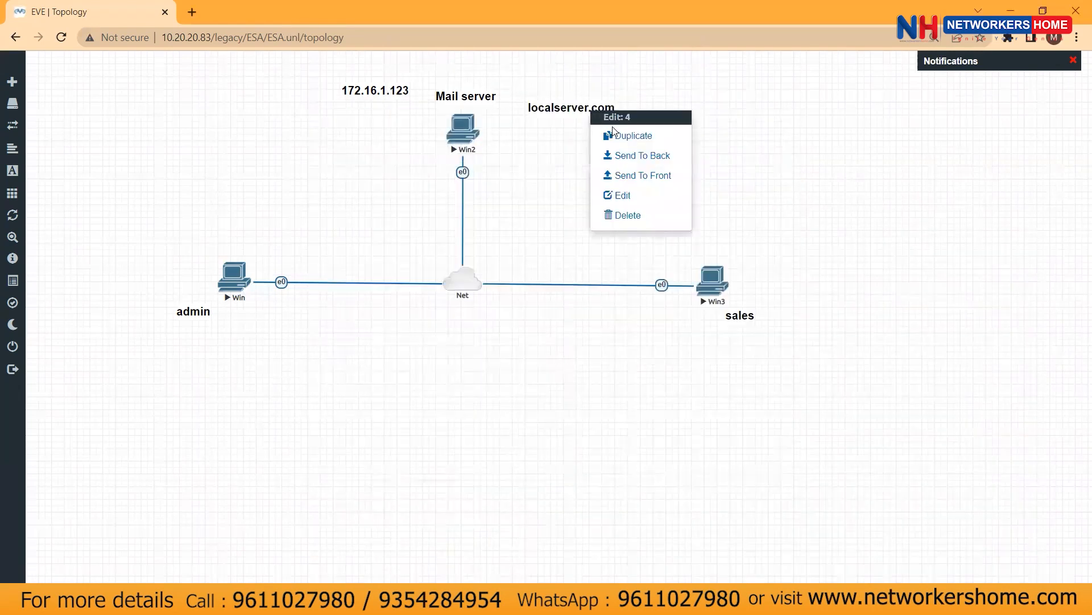
pyautogui.click(615, 134)
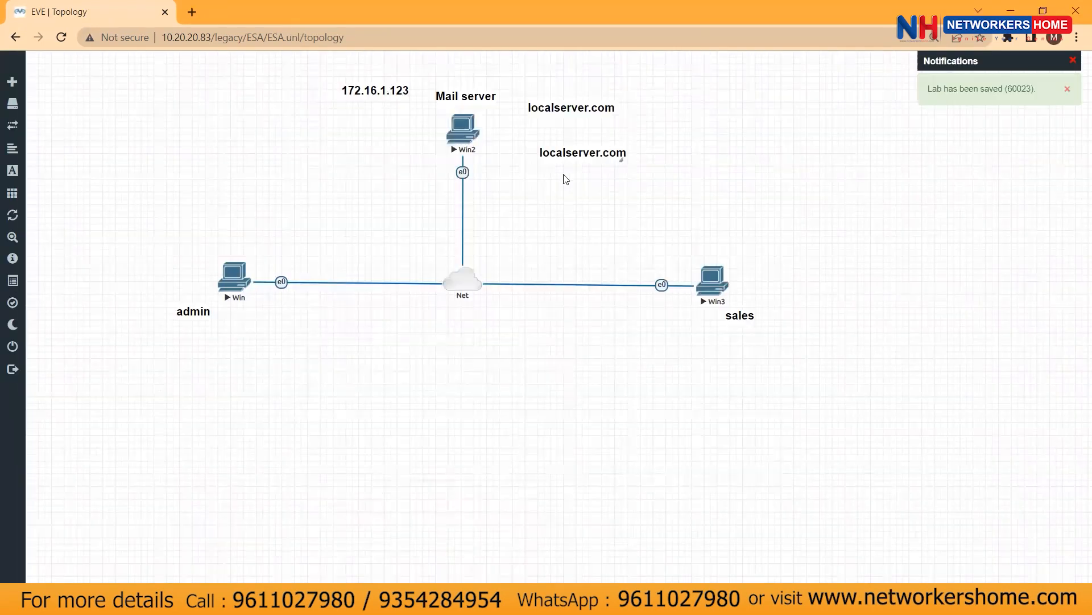
# Place the copied localserver.com label below the original and edit it into the admin email address
pyautogui.moveTo(591, 155)
pyautogui.mouseDown()
pyautogui.moveTo(572, 138)
pyautogui.moveTo(581, 140)
pyautogui.mouseUp()
pyautogui.click(581, 140)
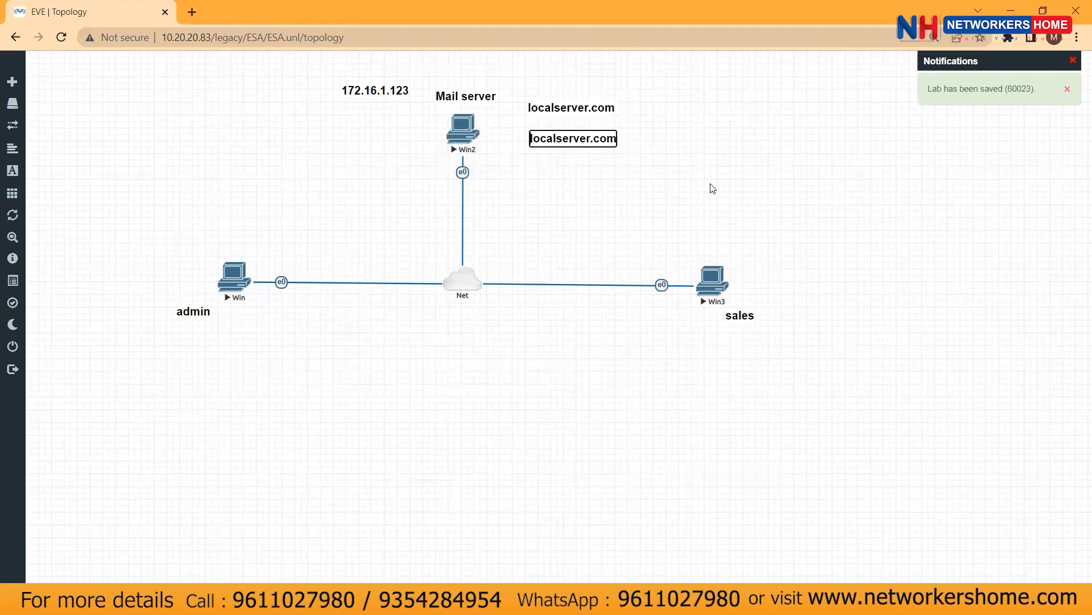
pyautogui.write('admin@')
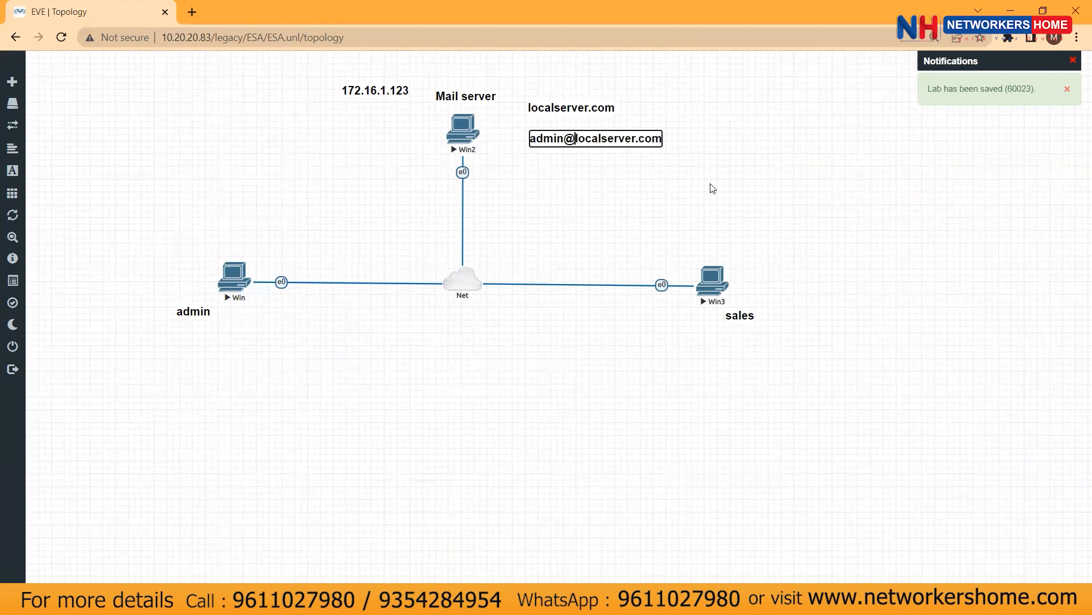
pyautogui.click(703, 185)
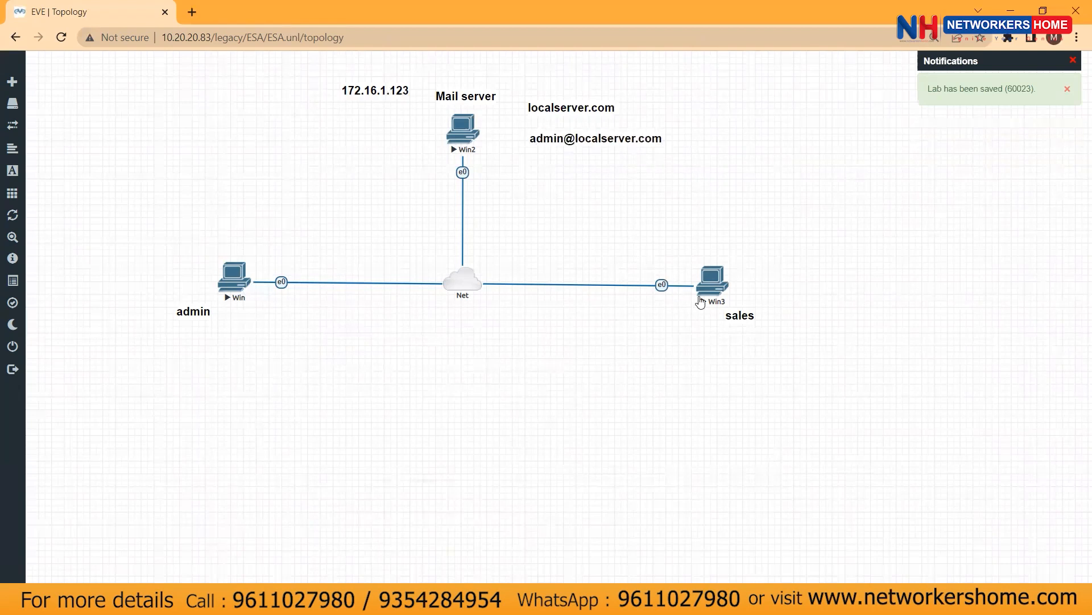
# Duplicate the localserver.com label again, make it the sales email address, and align it under the admin label
pyautogui.rightClick(593, 106)
pyautogui.click(621, 133)
pyautogui.moveTo(621, 160); pyautogui.dragTo(625, 172)
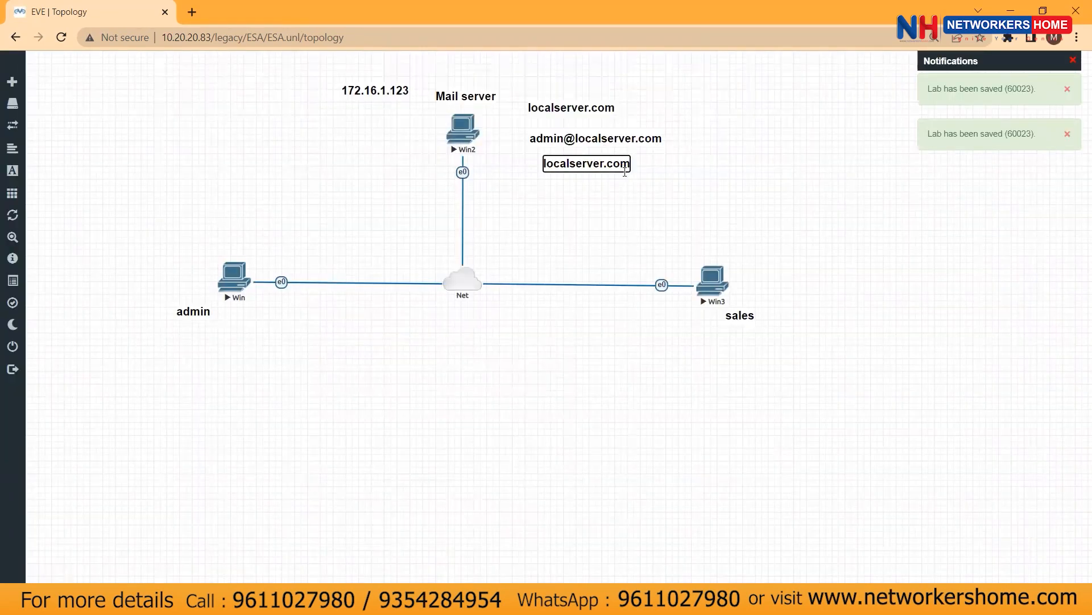
pyautogui.write('sales@')
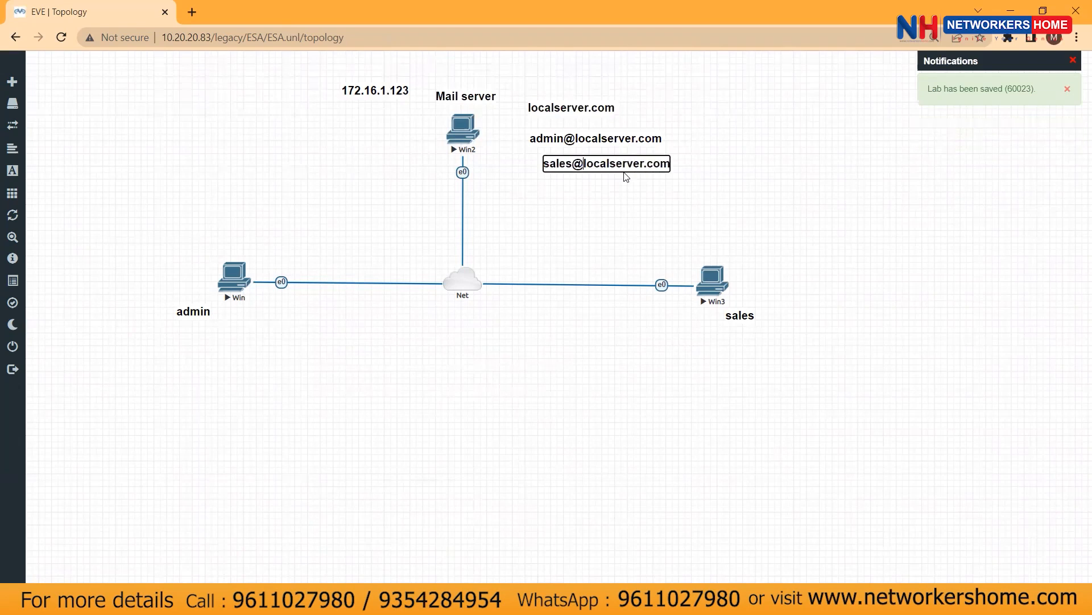
pyautogui.click(632, 190)
pyautogui.moveTo(616, 169); pyautogui.dragTo(607, 157)
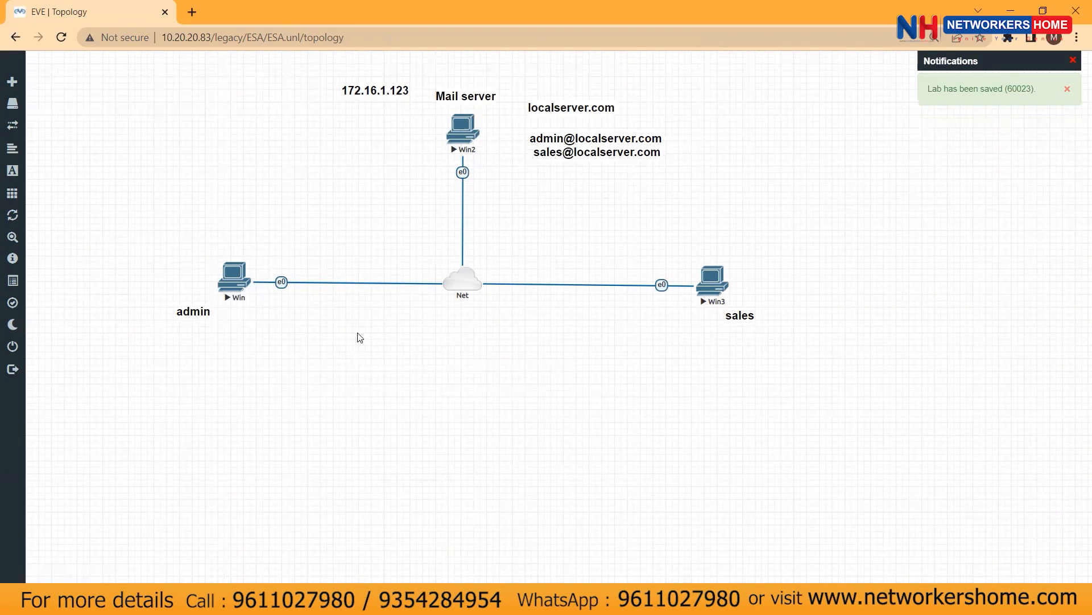
# Open and reposition the Win3 sales VM console, dismiss its network prompt, then show POP3 slide 4
pyautogui.click(569, 600)
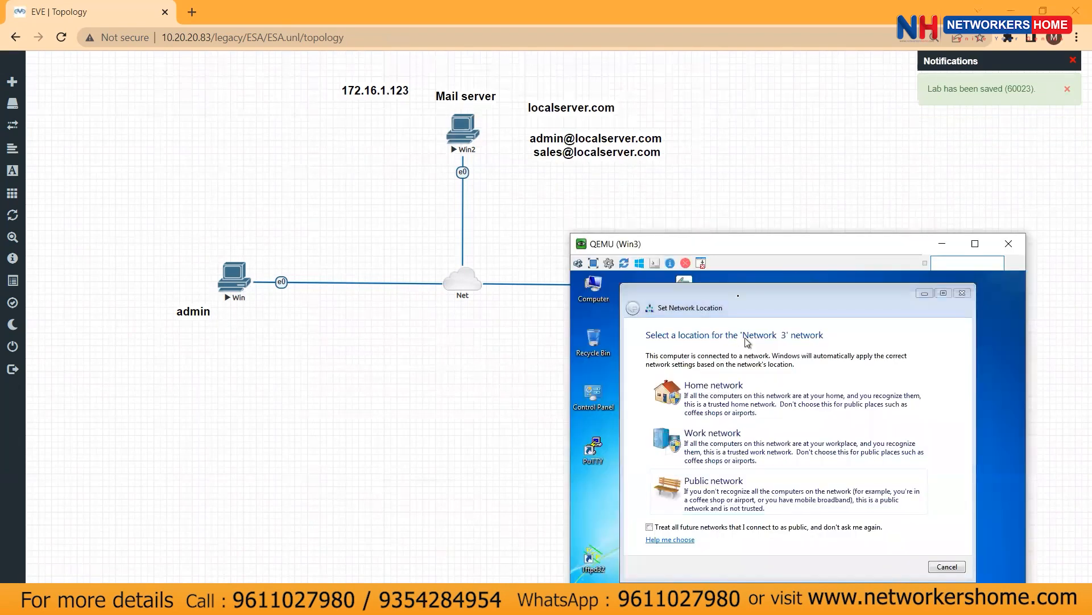
pyautogui.moveTo(728, 244); pyautogui.dragTo(555, 97)
pyautogui.click(774, 419)
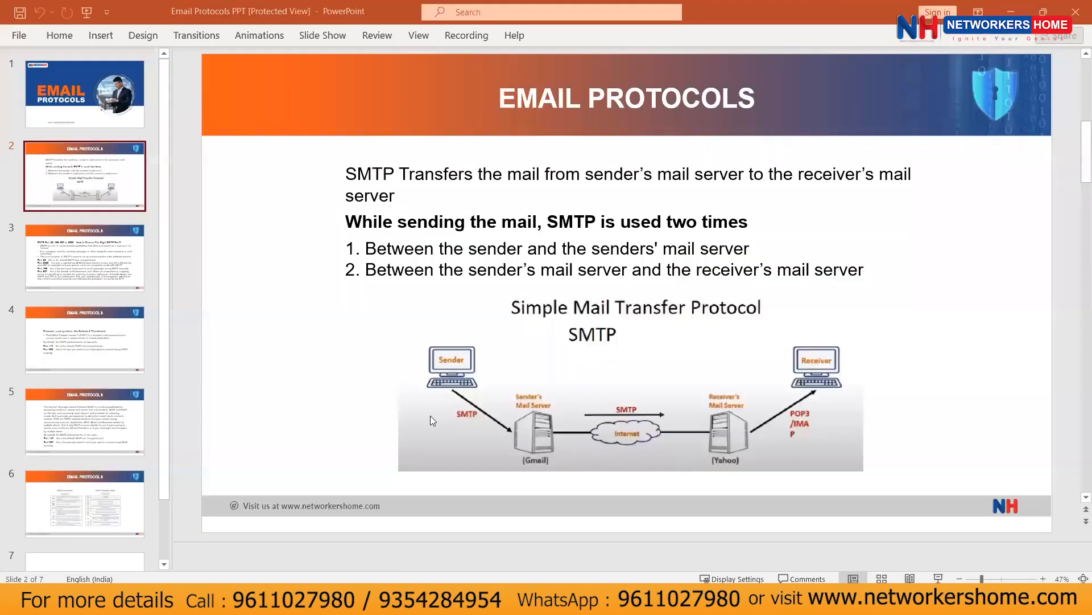
pyautogui.click(100, 353)
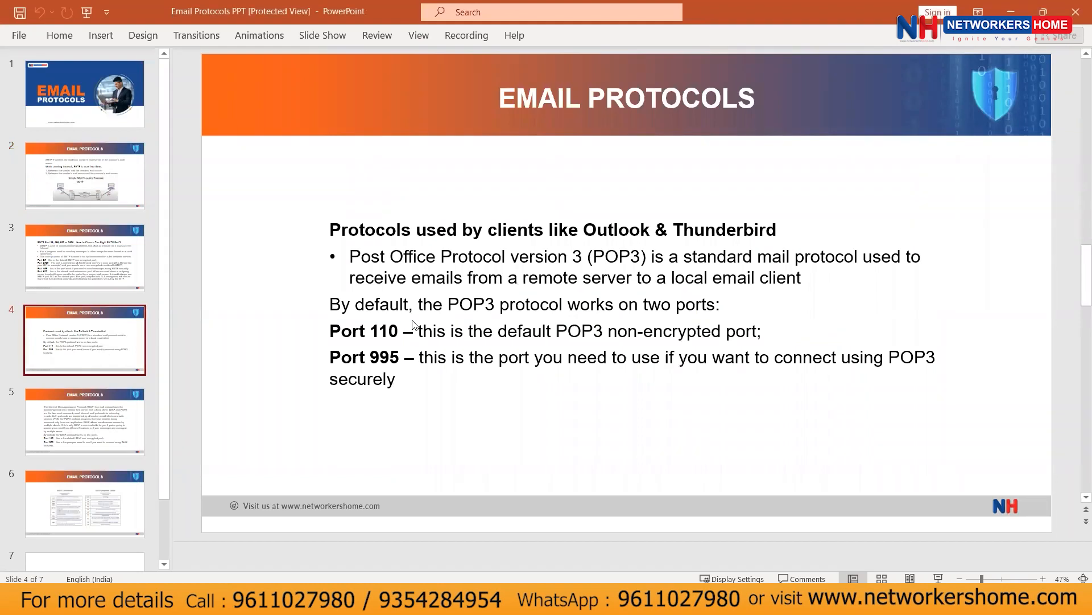
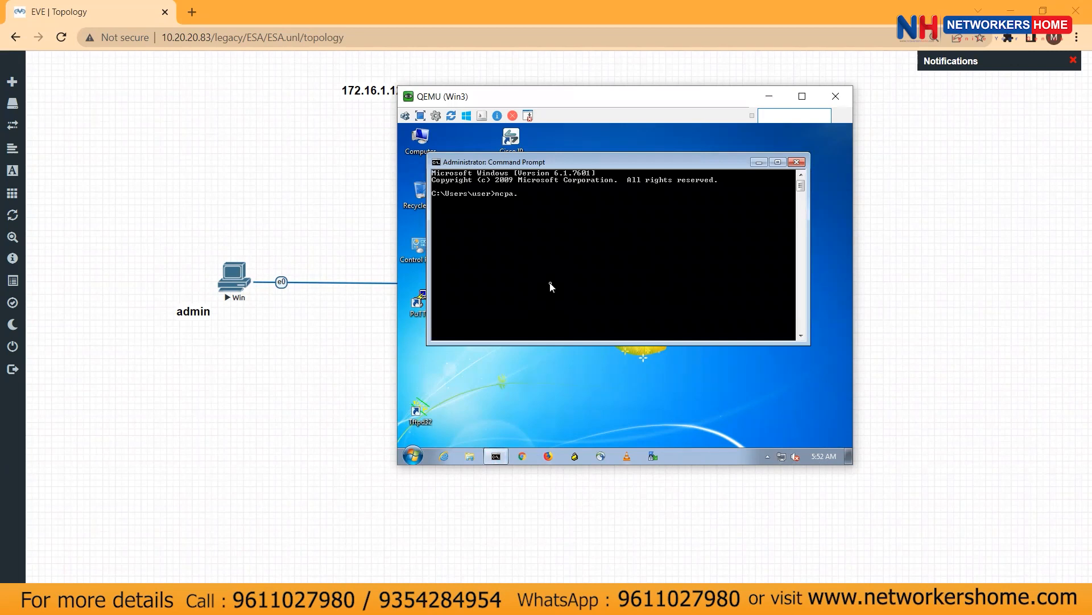
# Open the Local Area Connection status via ncpa.cpl and check its current IPv4 address
pyautogui.write('l')
pyautogui.press('Return')
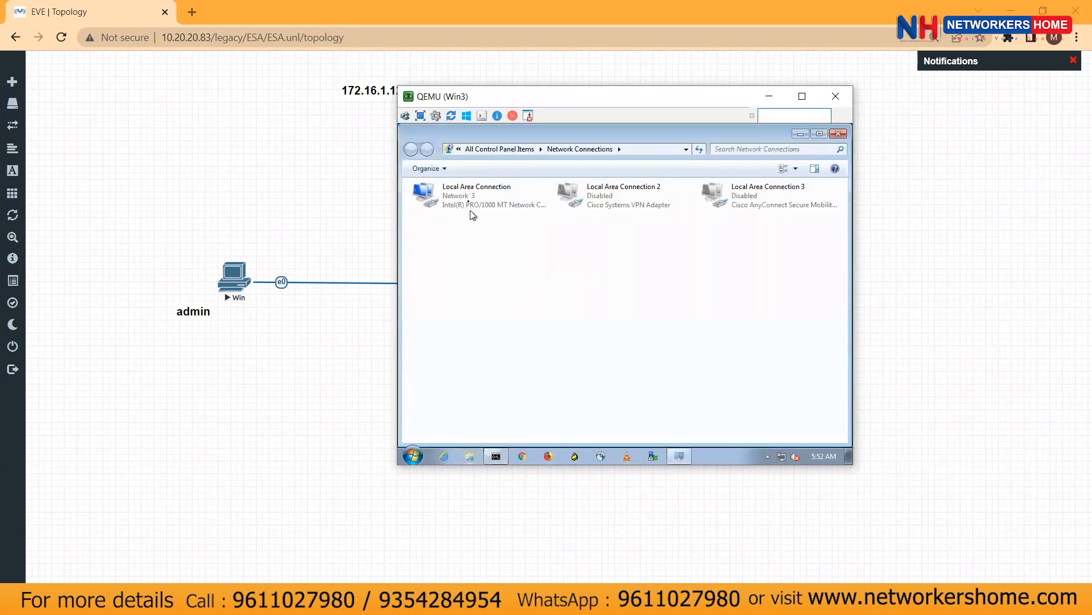
pyautogui.doubleClick(466, 198)
pyautogui.click(563, 280)
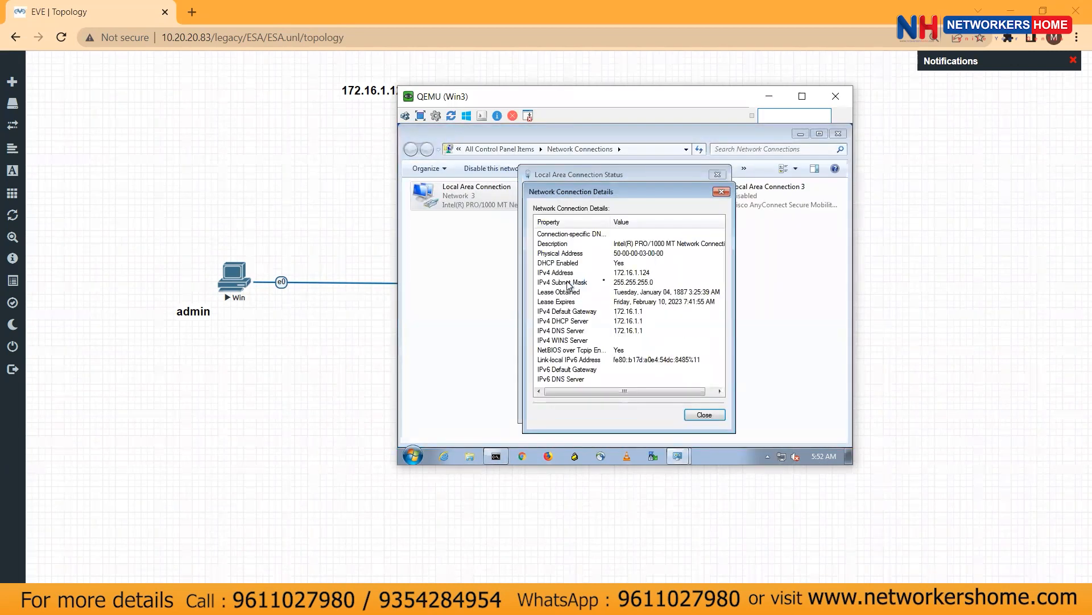
pyautogui.click(638, 273)
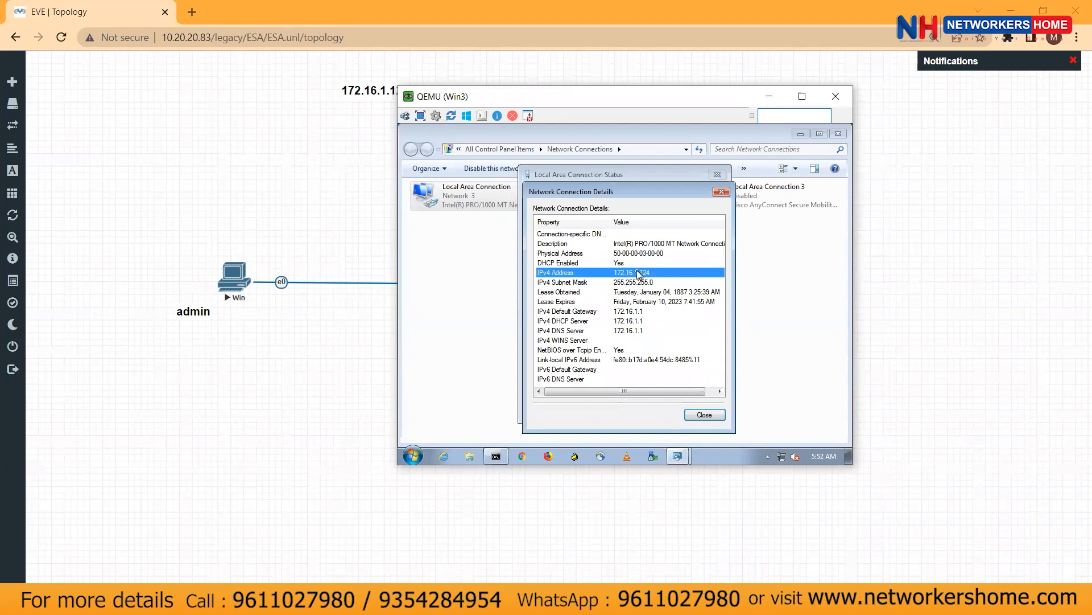
pyautogui.click(704, 414)
# Set static IPv4 172.16.1.124 with gateway 172.16.1.1 and DNS server 8.8.8.8
pyautogui.click(560, 382)
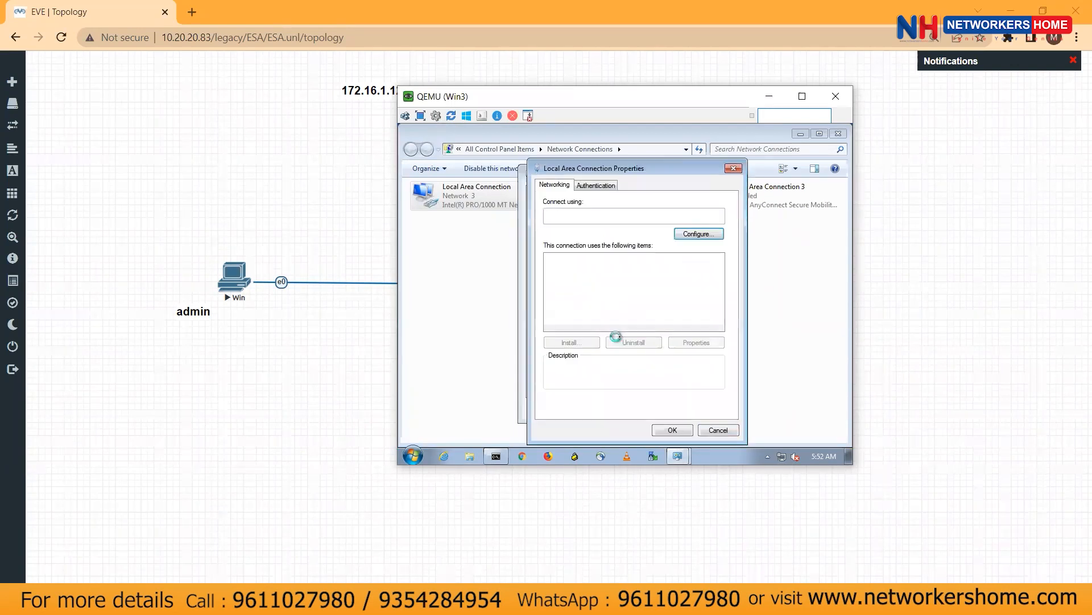
pyautogui.doubleClick(592, 289)
pyautogui.click(611, 277)
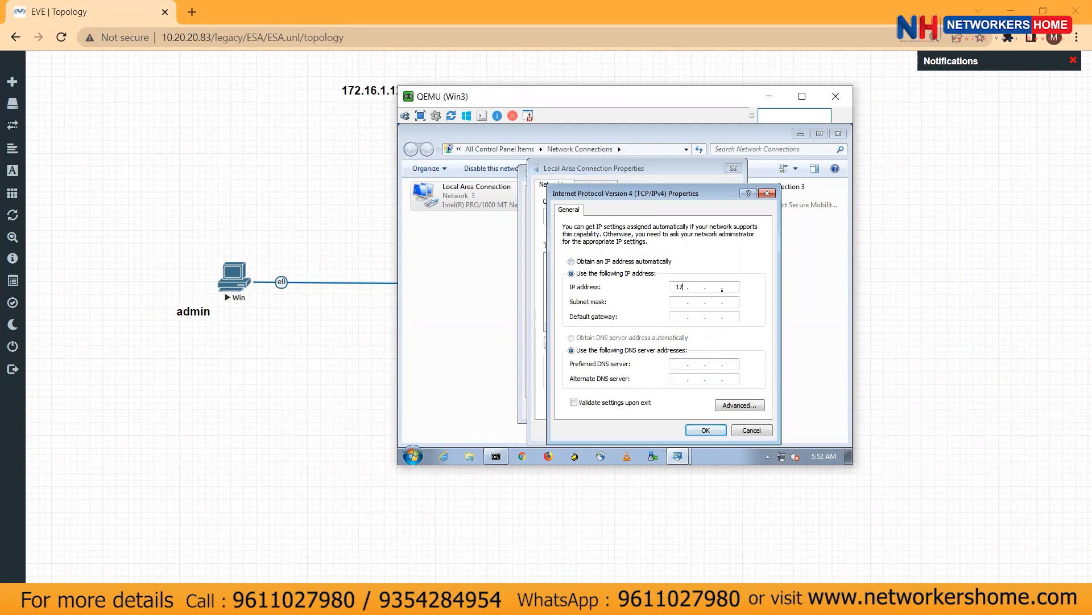
pyautogui.write('172 . 16 . 1 . 124')
pyautogui.press('Tab')
pyautogui.write('255255172.16.1.1')
pyautogui.press('Tab')
pyautogui.press('Tab')
pyautogui.write('8')
pyautogui.click(709, 430)
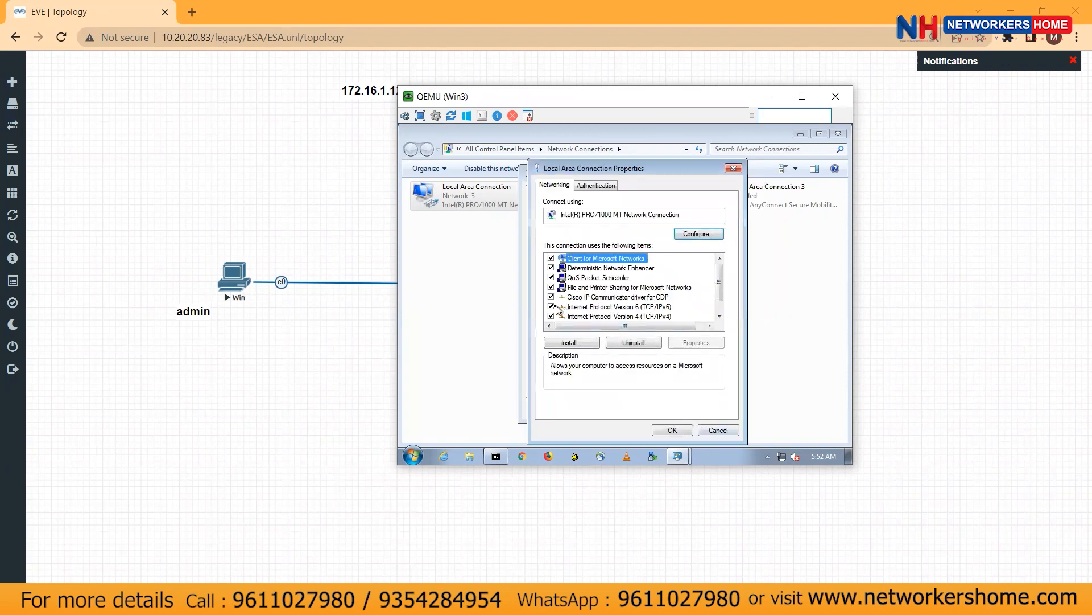
# Disable IPv6 on the connection and close its status window
pyautogui.click(551, 306)
pyautogui.click(677, 433)
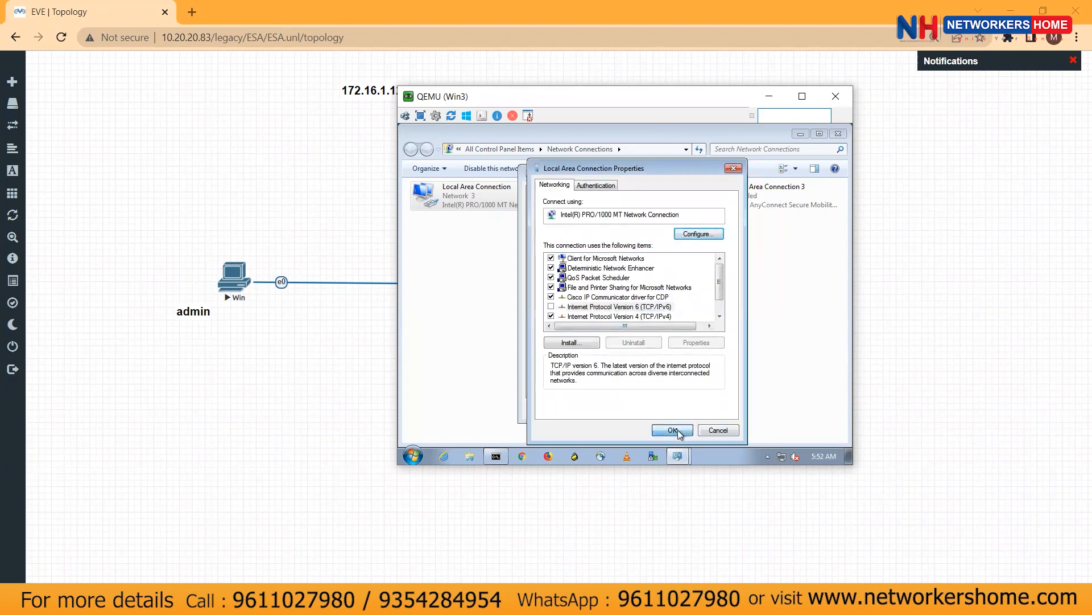
pyautogui.click(706, 410)
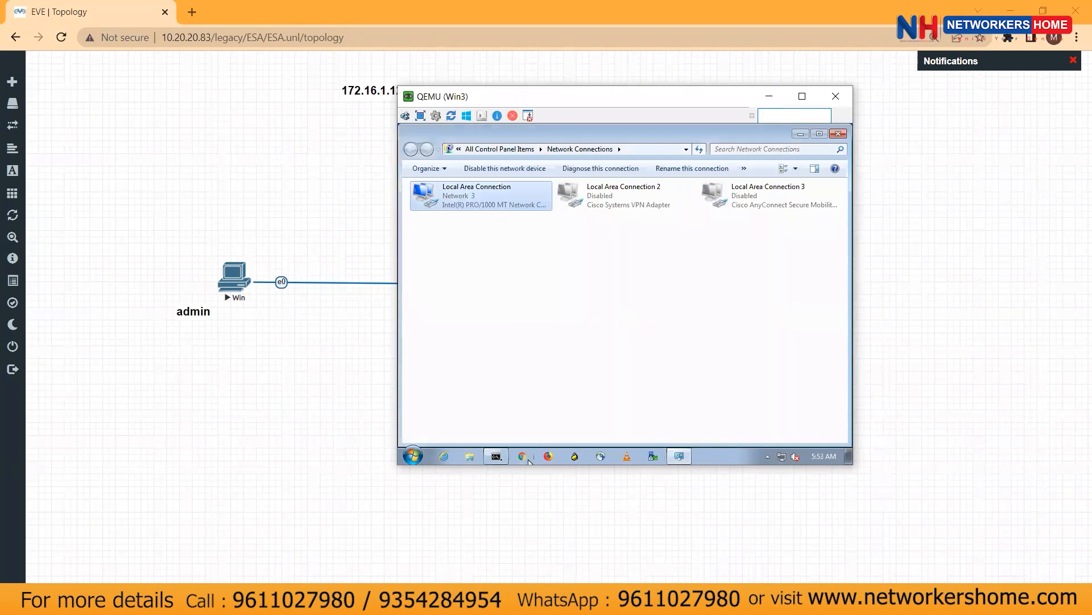
# Ping 8.8.8.8 from the command prompt to confirm connectivity, then return to the topology
pyautogui.click(497, 456)
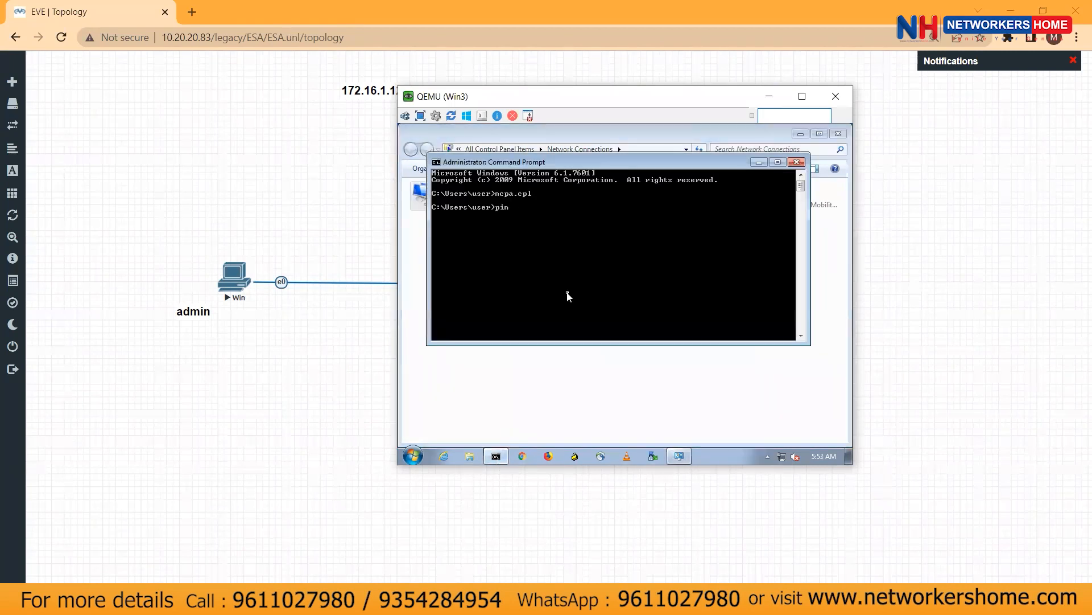
pyautogui.write('ping 8.8.8.8')
pyautogui.press('Return')
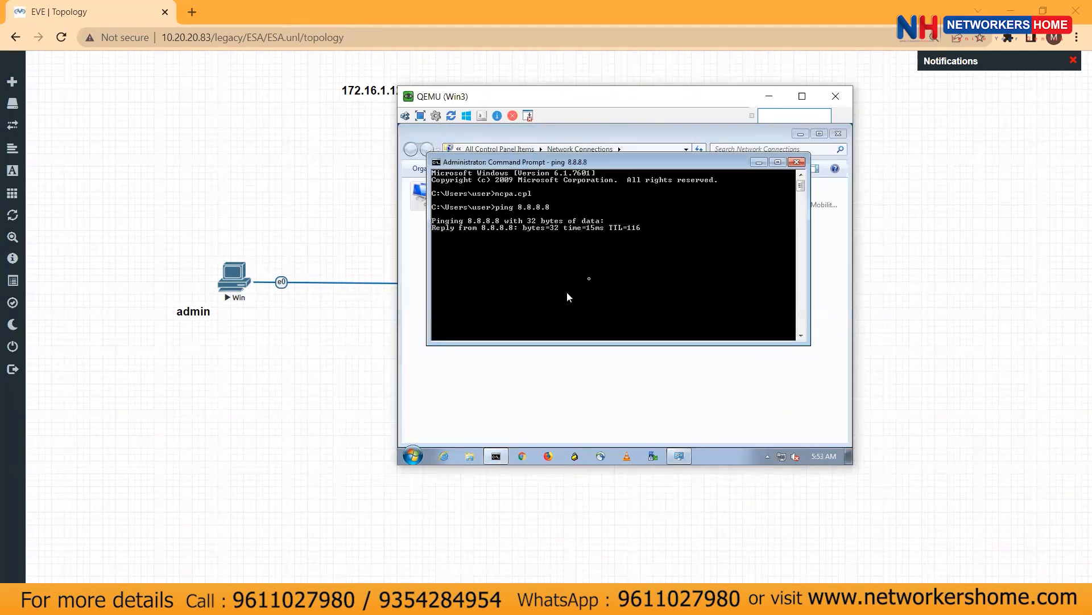
pyautogui.click(797, 164)
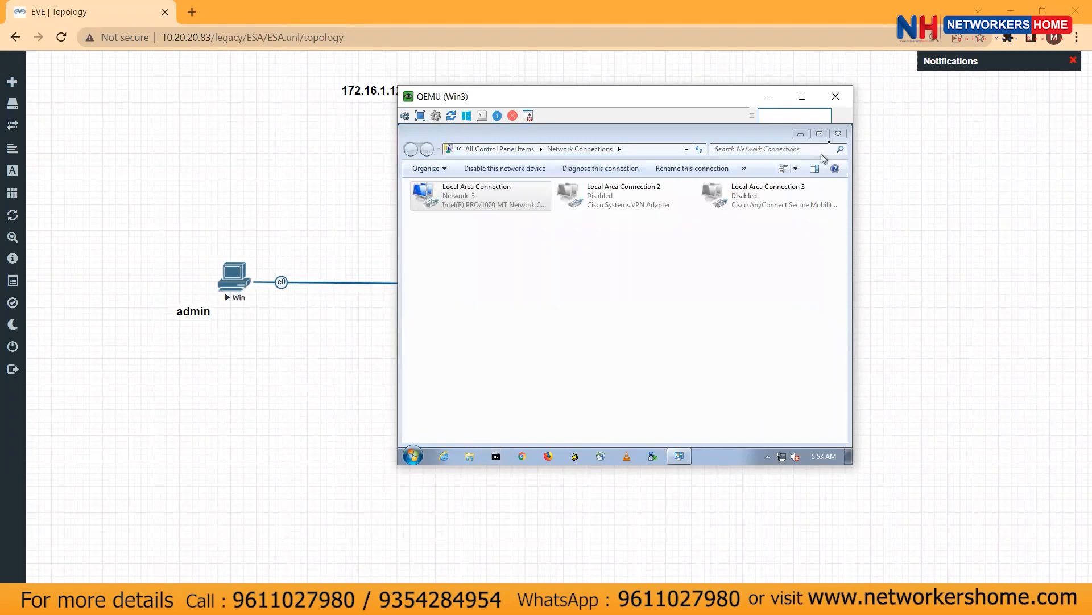
pyautogui.click(836, 134)
pyautogui.click(266, 426)
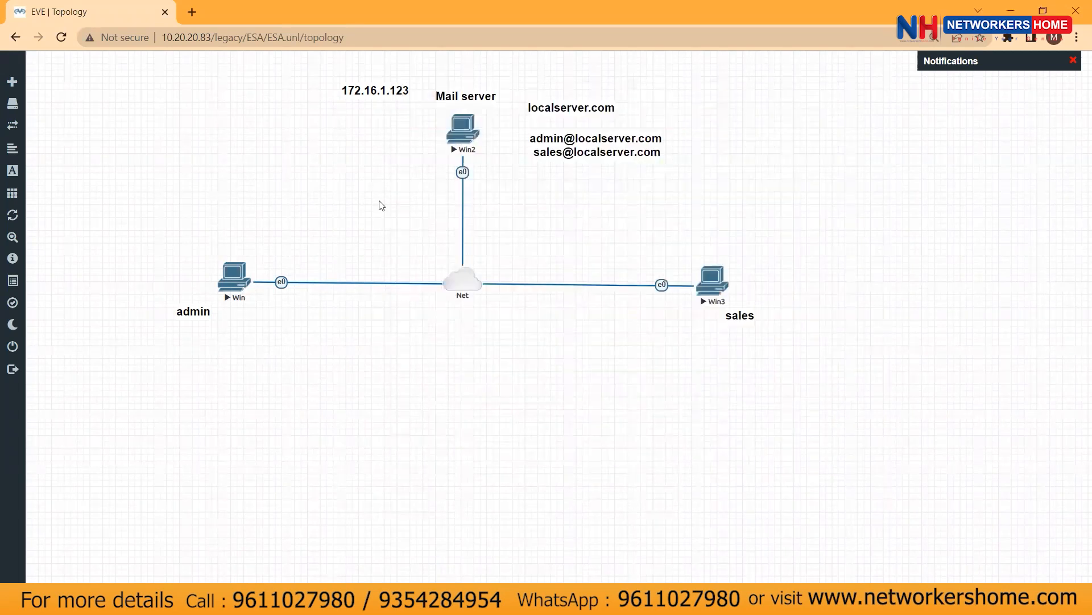
# Duplicate the 172.16.1.123 label and place it under the admin node as 172.16.1.125
pyautogui.rightClick(365, 91)
pyautogui.click(402, 119)
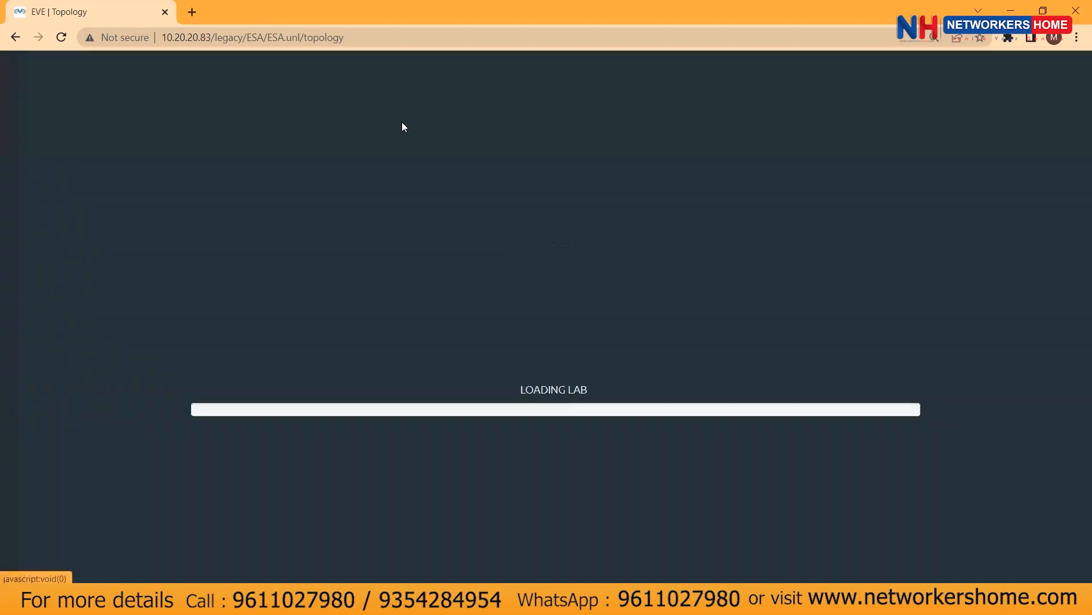
pyautogui.moveTo(391, 127); pyautogui.dragTo(242, 346)
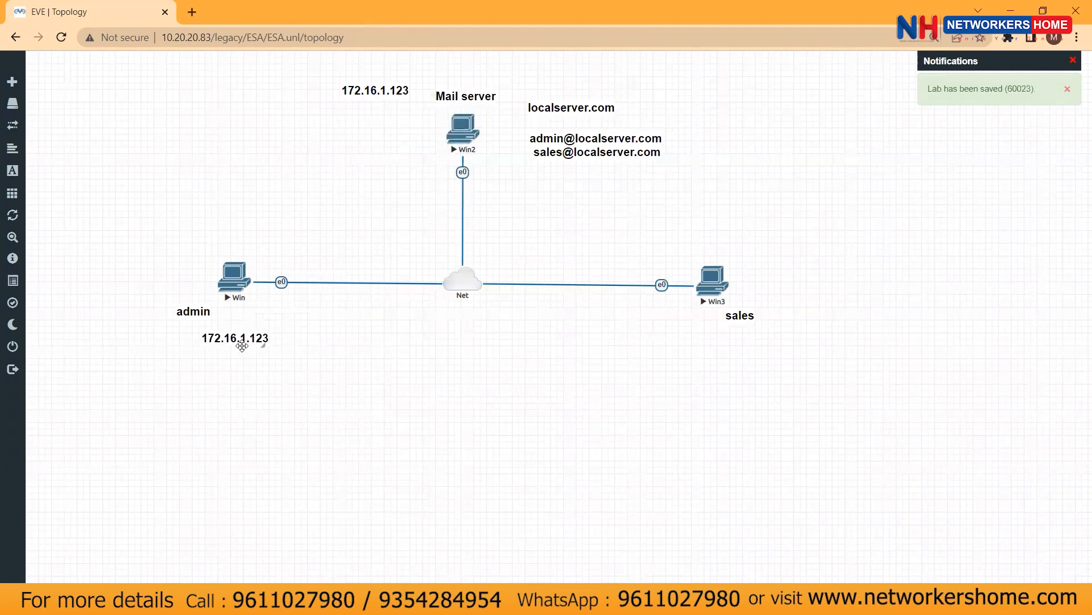
pyautogui.doubleClick(242, 345)
pyautogui.click(367, 348)
# Duplicate the admin label under the sales node and change it to 172.16.1.124
pyautogui.rightClick(243, 338)
pyautogui.click(288, 369)
pyautogui.moveTo(270, 375); pyautogui.dragTo(744, 348)
pyautogui.doubleClick(744, 348)
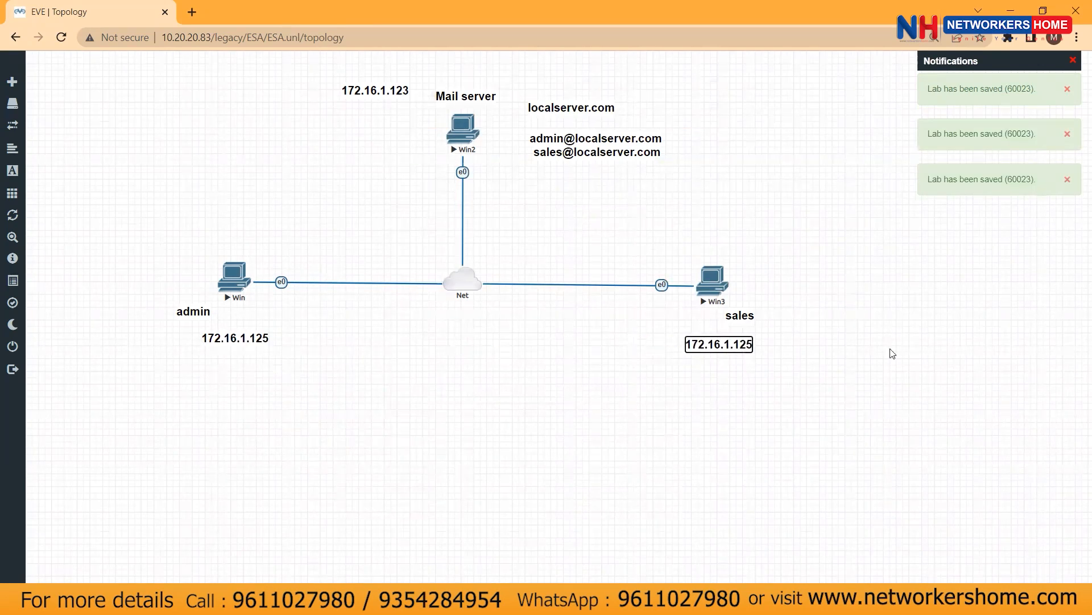
pyautogui.press('BackSpace')
pyautogui.write('4')
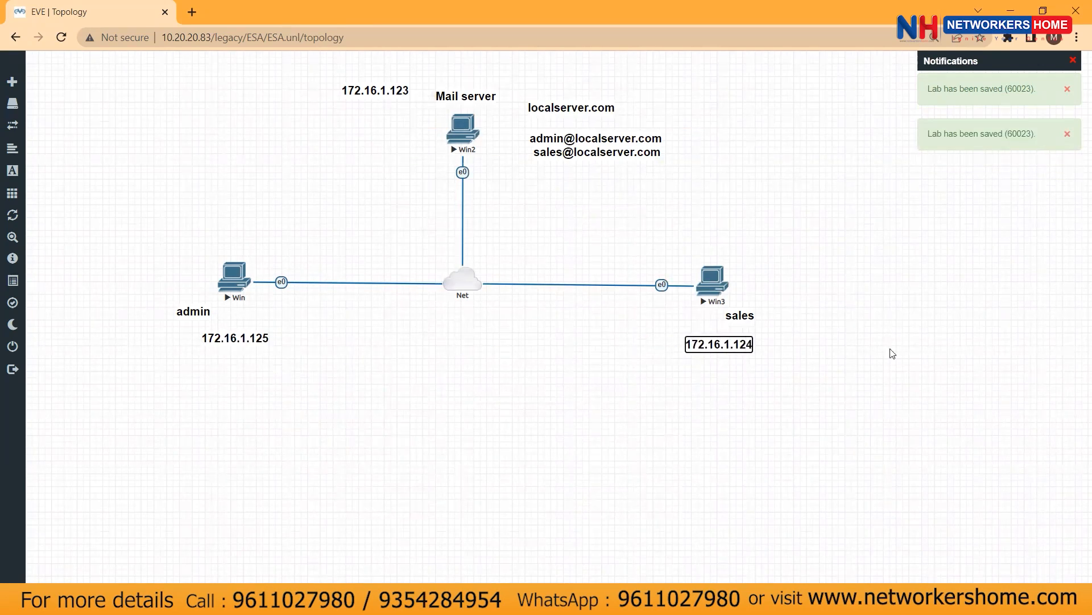
pyautogui.click(363, 397)
# Run ipconfig on the admin machine to confirm its 172.16.1.125 address
pyautogui.click(504, 602)
pyautogui.click(500, 556)
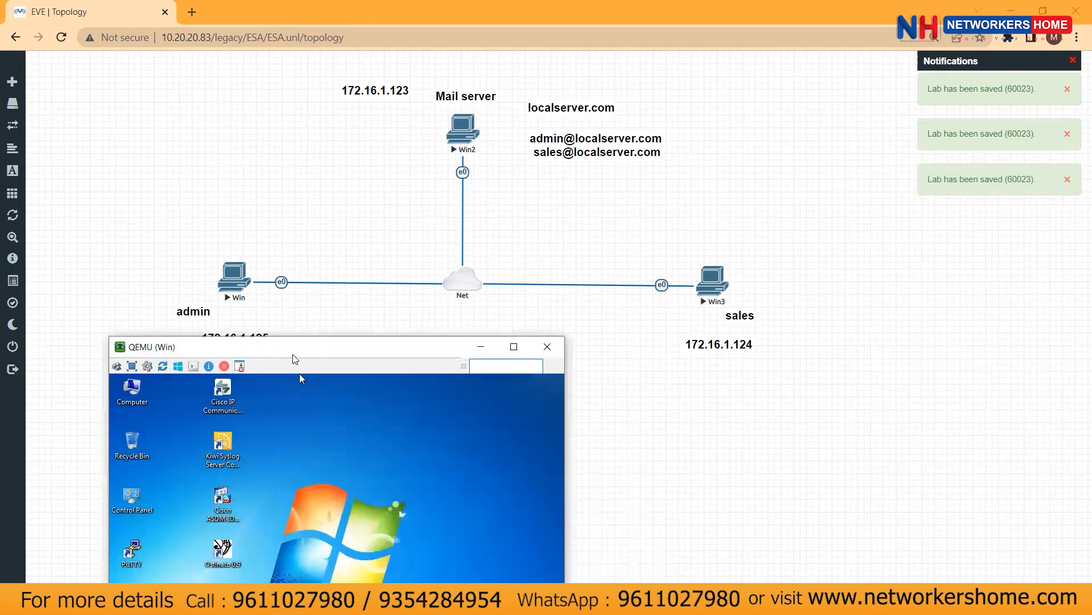
pyautogui.moveTo(293, 354); pyautogui.dragTo(606, 144)
pyautogui.click(522, 497)
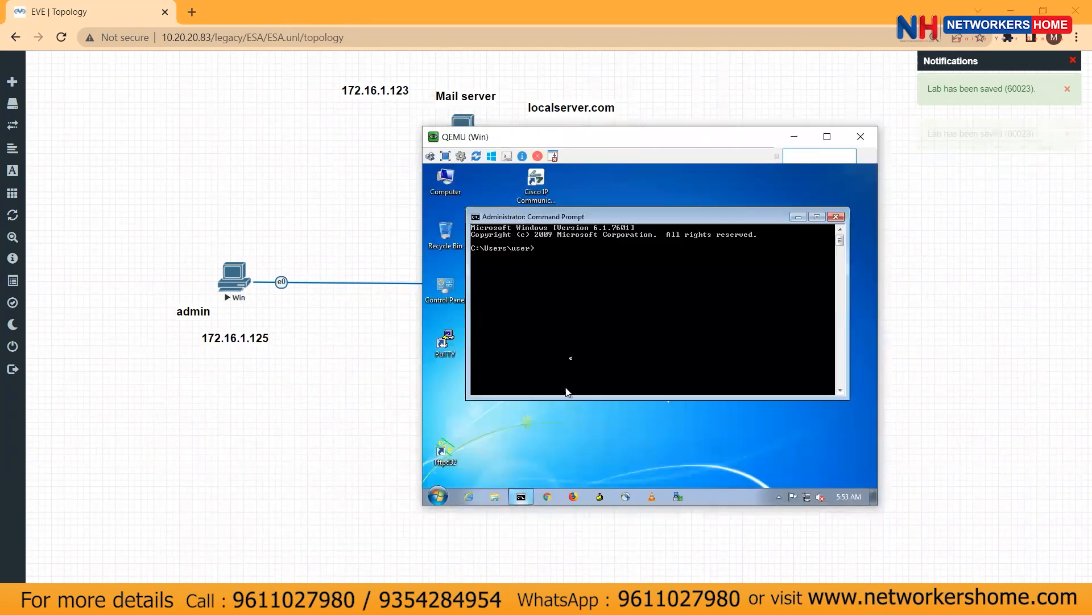
pyautogui.write('ipconfi')
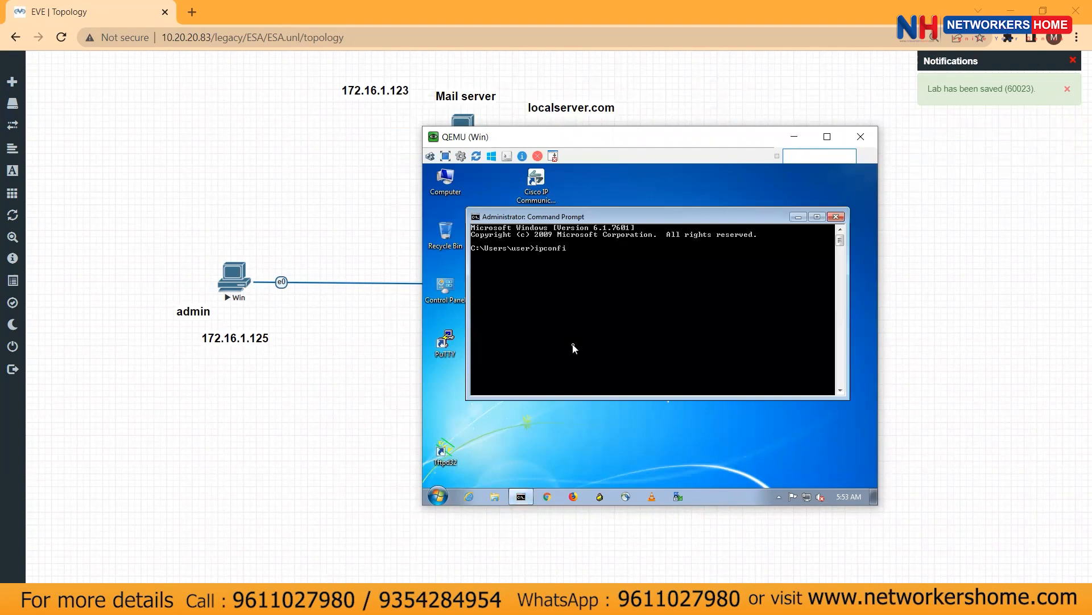
pyautogui.write('g')
pyautogui.press('Return')
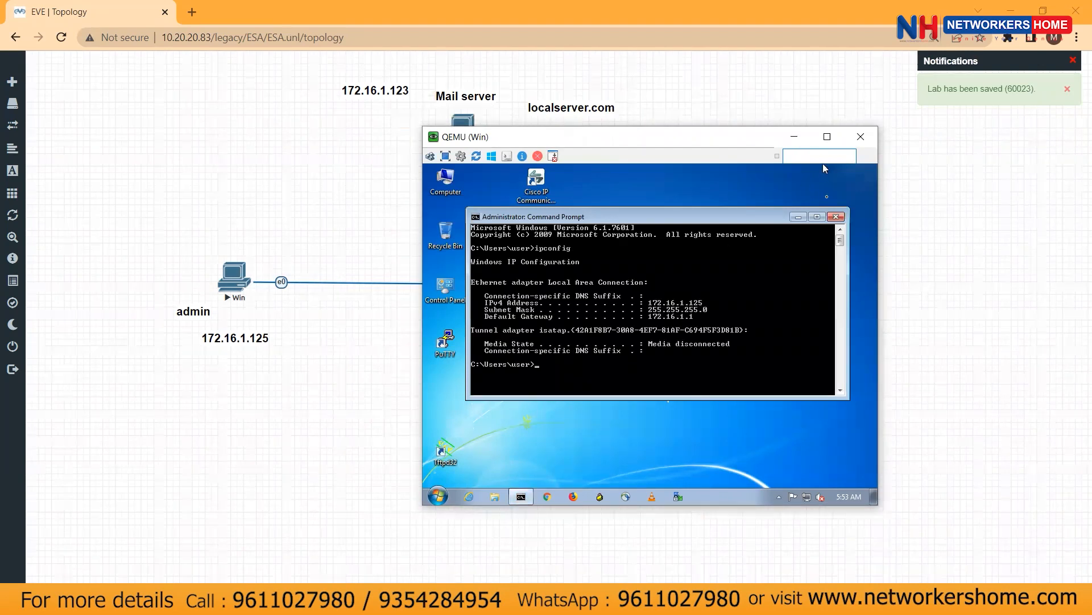
pyautogui.click(836, 216)
pyautogui.click(312, 441)
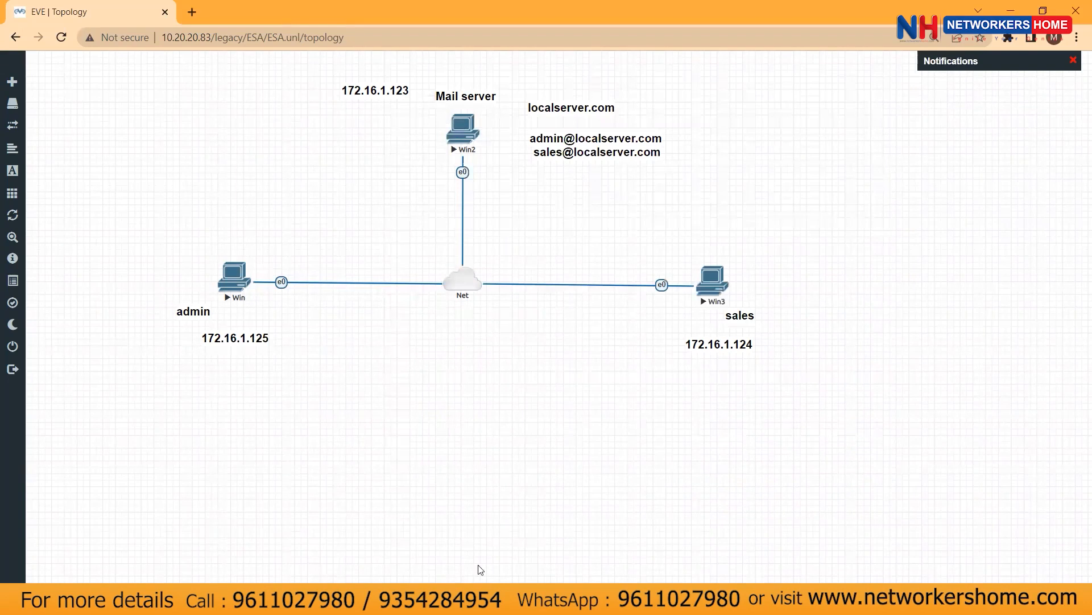
pyautogui.click(505, 602)
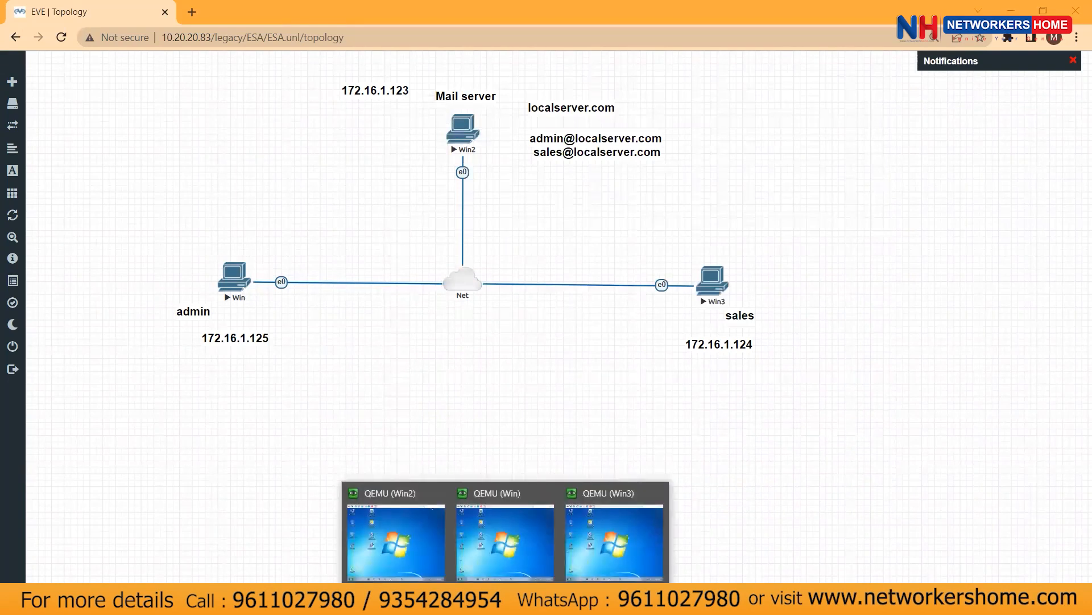
# Launch the web browser in the mail server console and dismiss the default browser notice
pyautogui.click(393, 543)
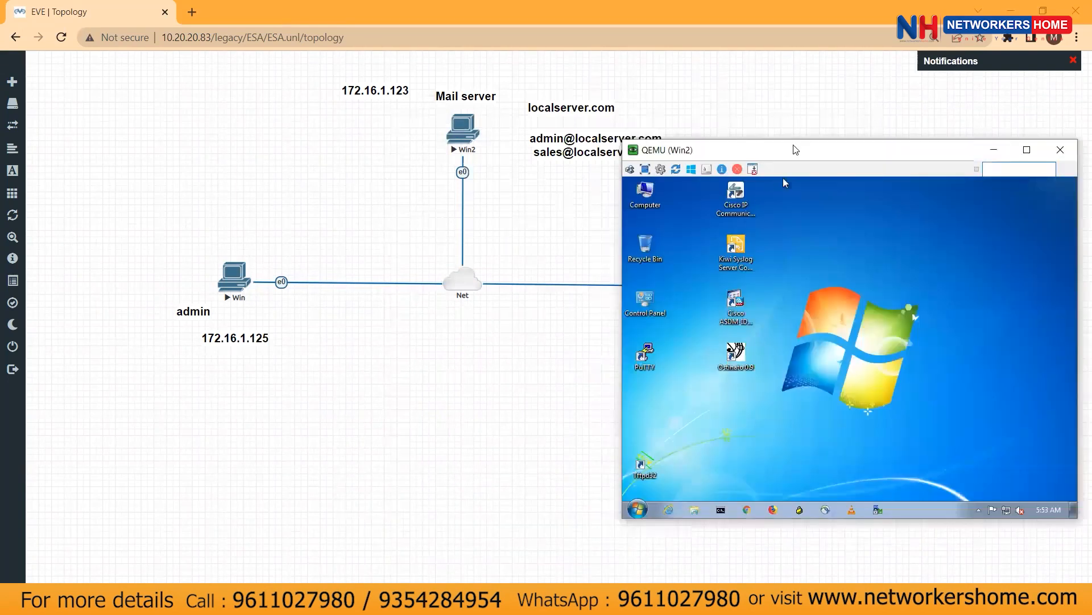
pyautogui.moveTo(766, 148); pyautogui.dragTo(503, 151)
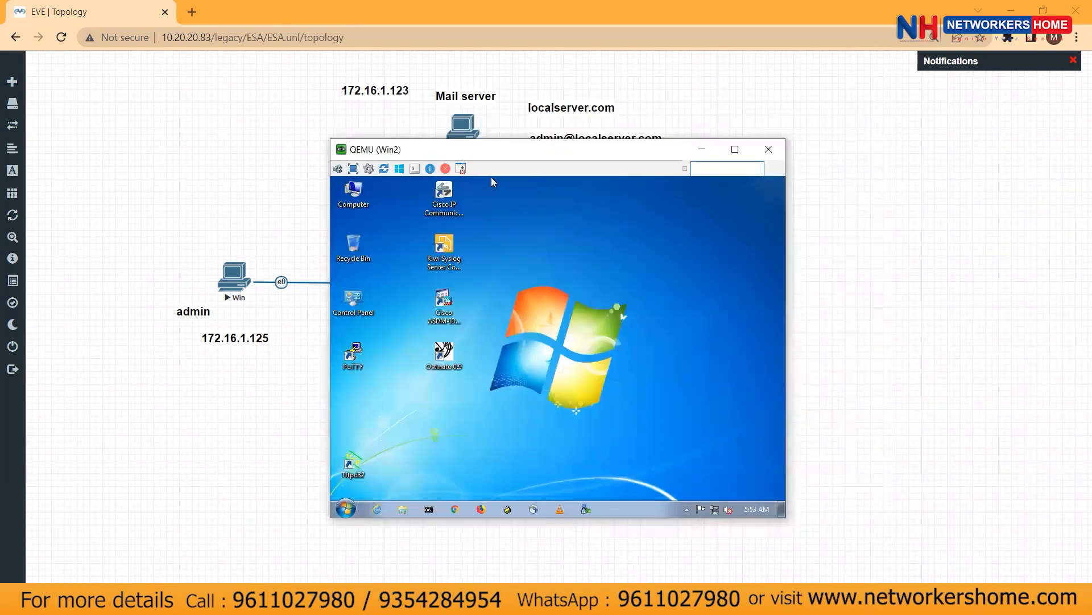
pyautogui.click(453, 505)
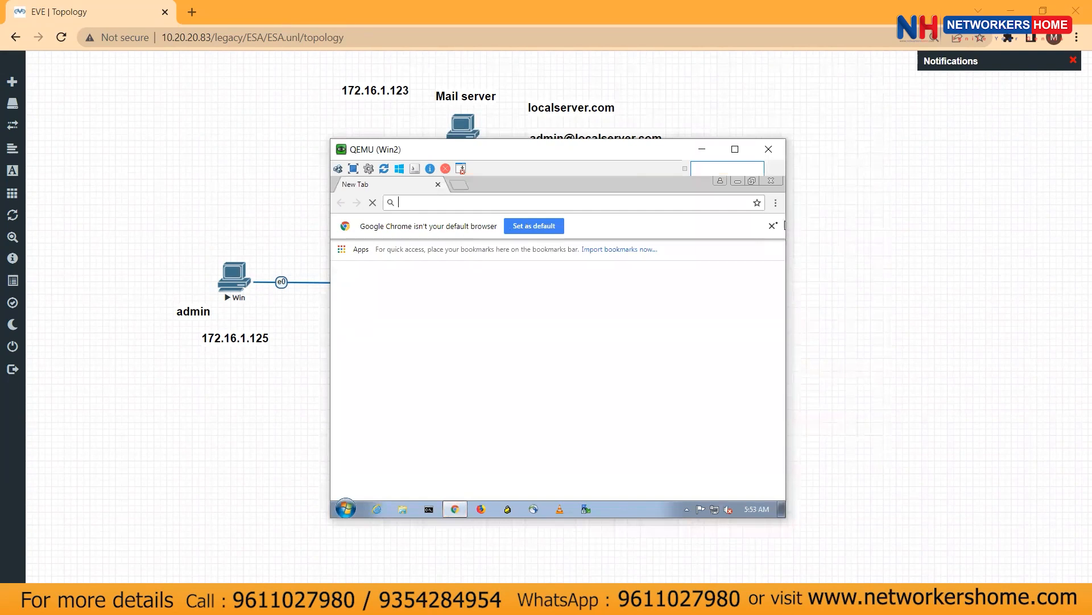
pyautogui.click(773, 225)
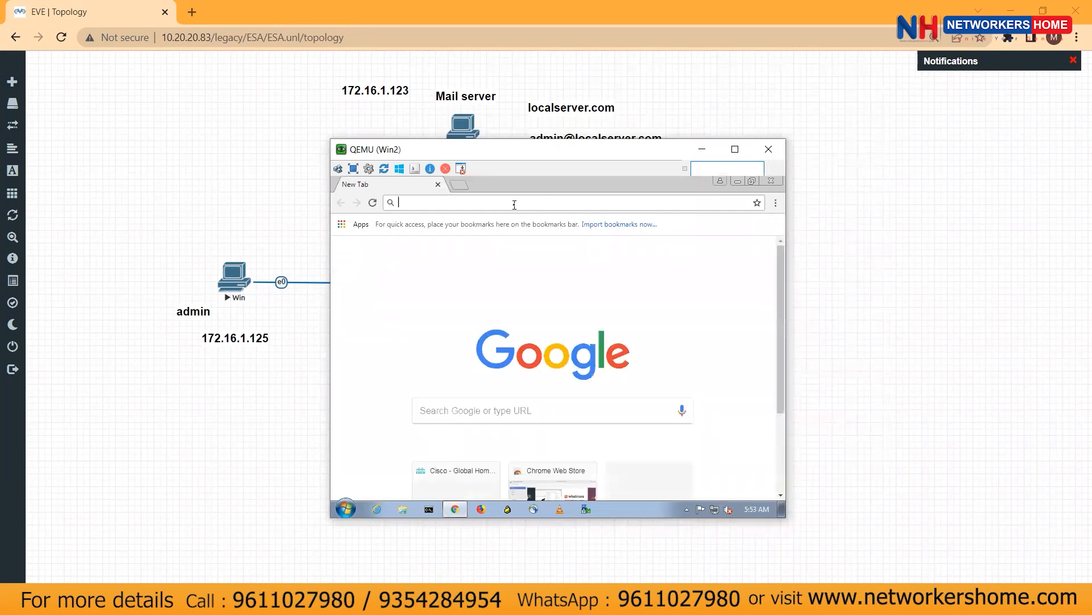
# Search Google for 'download hmail', open the hMailServer result, and launch a Command Prompt
pyautogui.write('sownload')
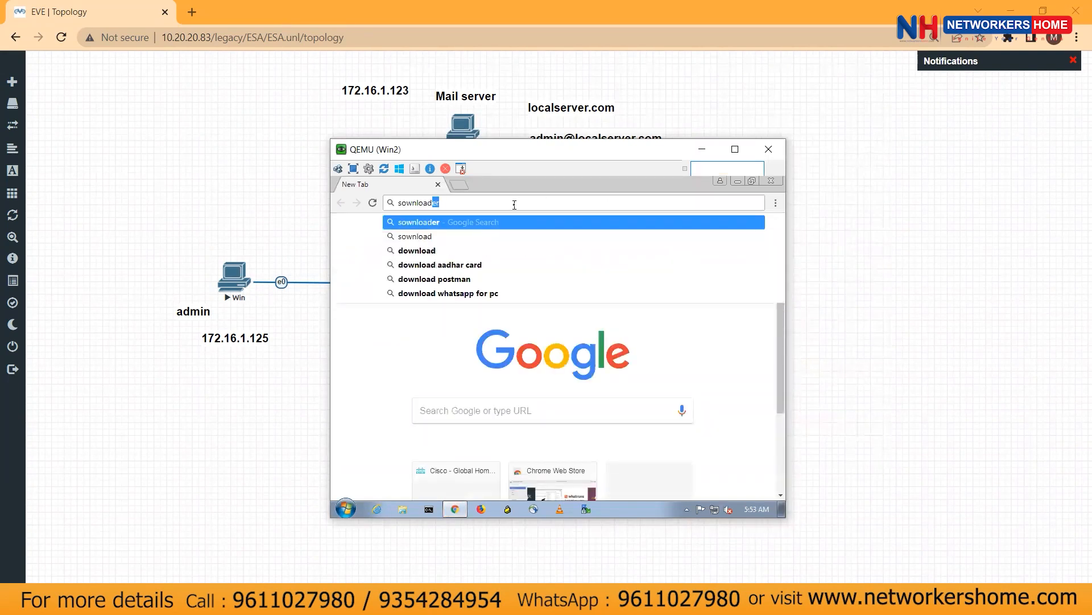
pyautogui.write(' h')
pyautogui.press('BackSpace')
pyautogui.press('BackSpace')
pyautogui.press('BackSpace')
pyautogui.press('BackSpace')
pyautogui.press('BackSpace')
pyautogui.press('BackSpace')
pyautogui.press('BackSpace')
pyautogui.press('BackSpace')
pyautogui.press('BackSpace')
pyautogui.press('BackSpace')
pyautogui.write('download hmail')
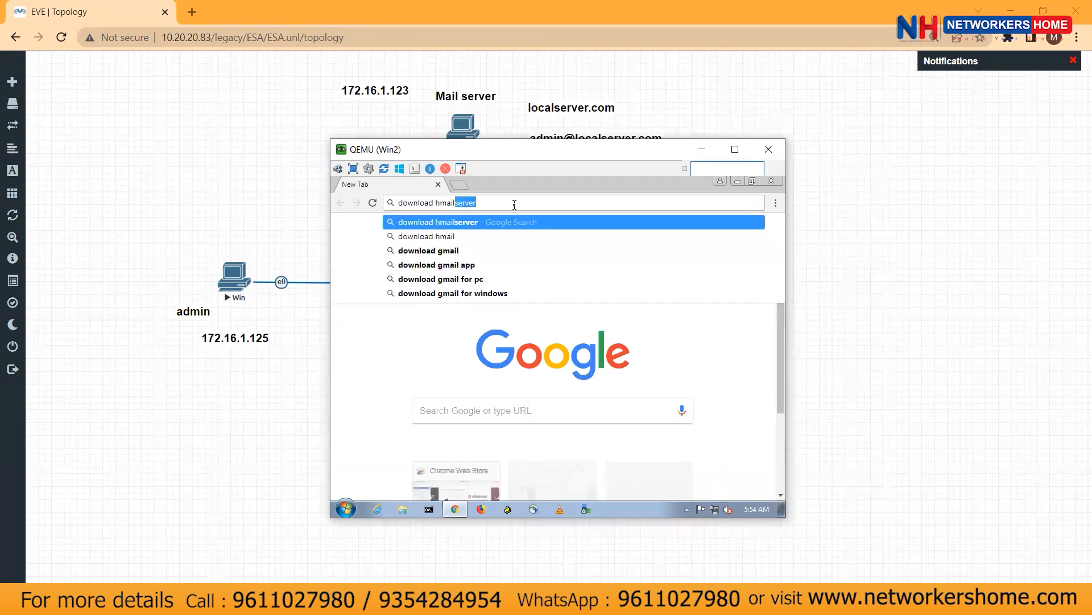
pyautogui.press('Return')
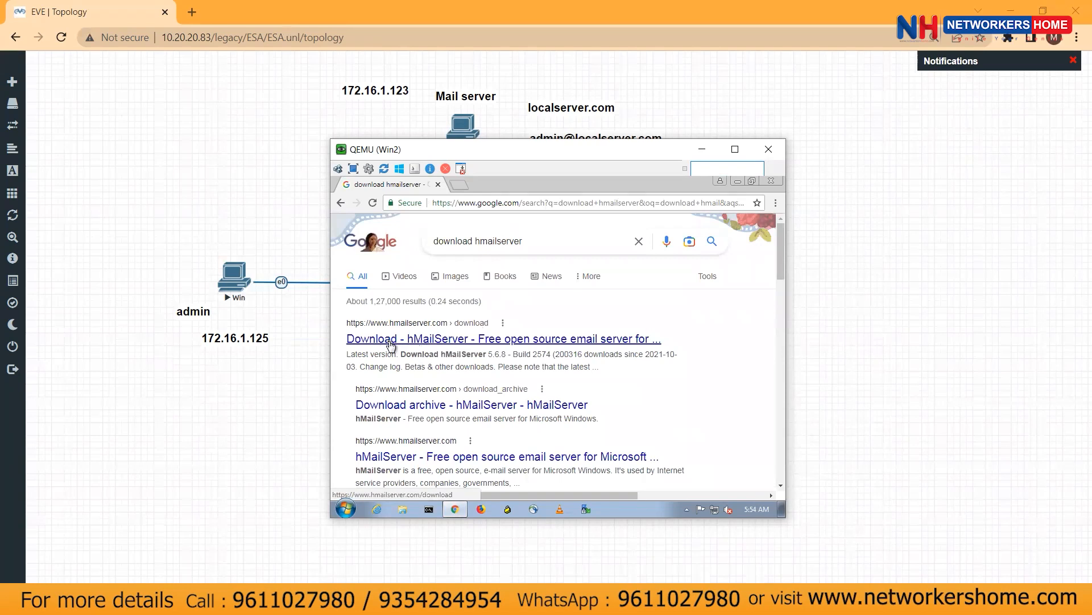
pyautogui.click(391, 342)
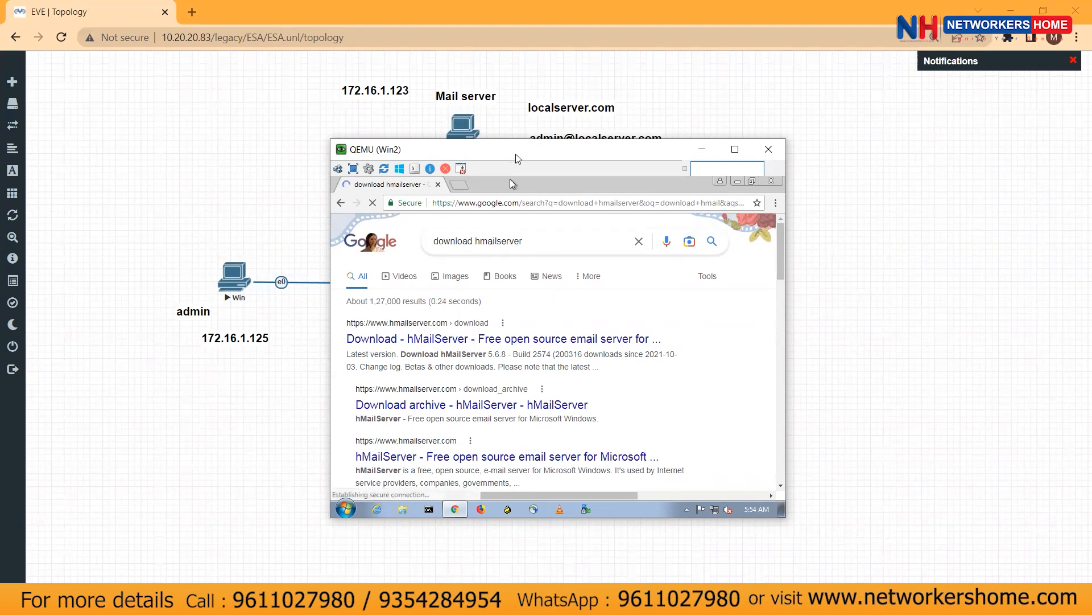
pyautogui.moveTo(517, 158); pyautogui.dragTo(553, 147)
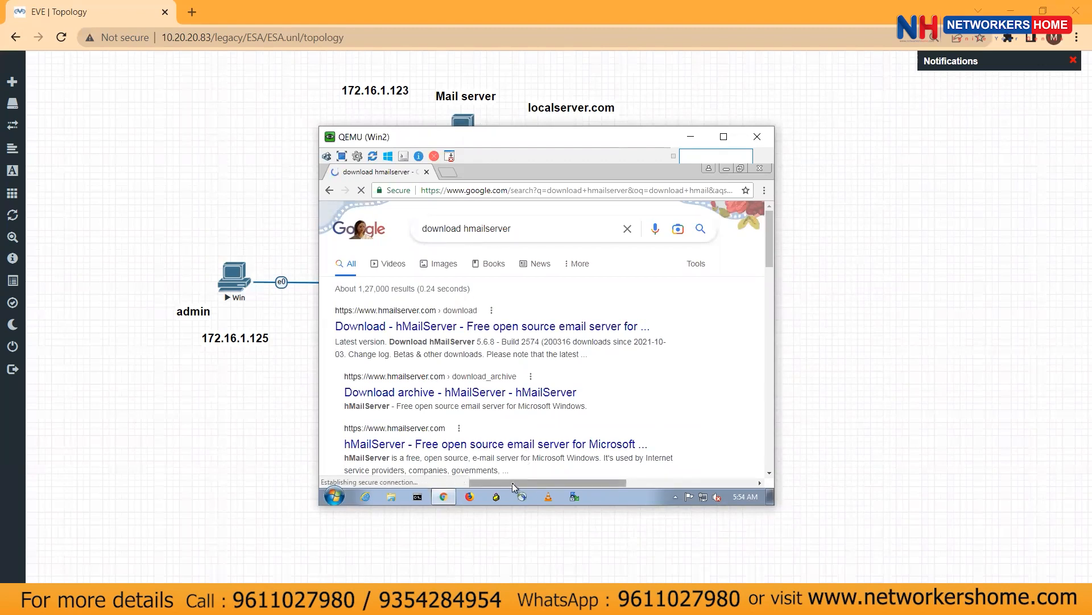
pyautogui.click(419, 497)
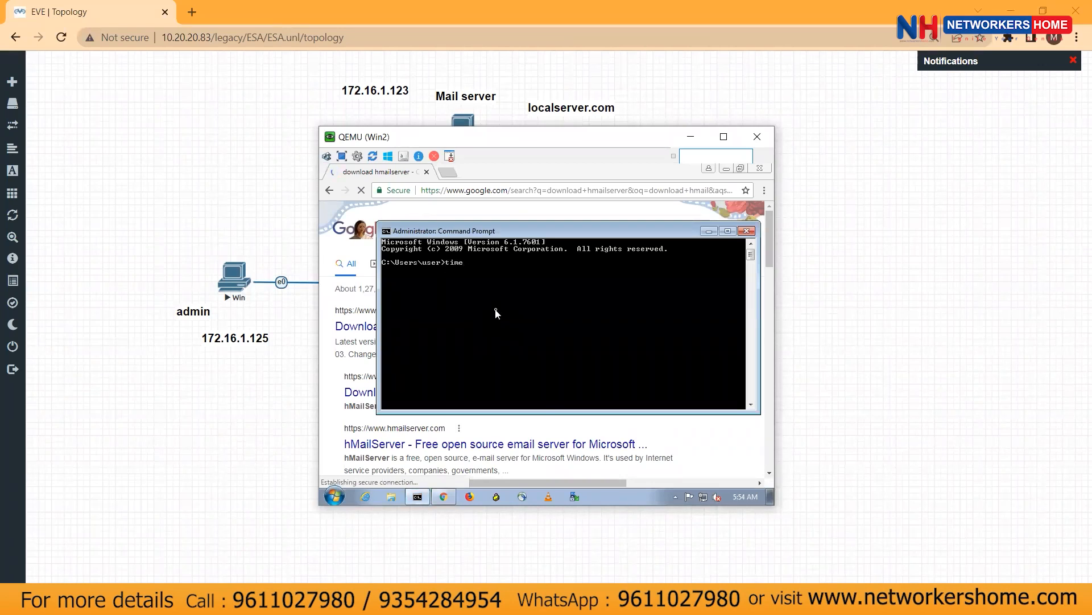
# Run timedate.cpl, then proceed past the certificate warning to the hMailServer download page
pyautogui.write('timedate')
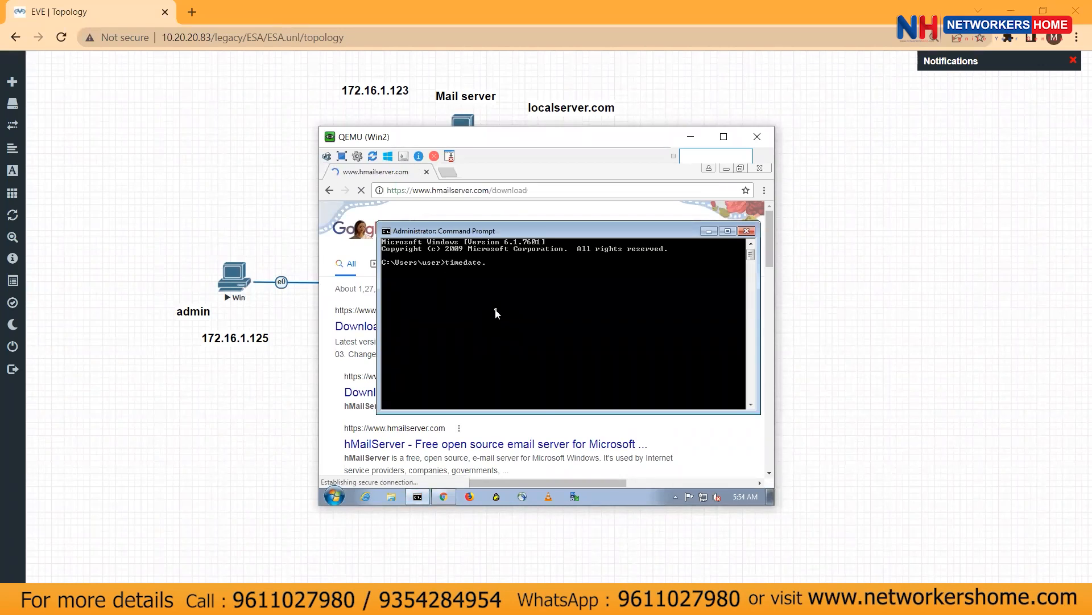
pyautogui.write('.cpl')
pyautogui.press('Return')
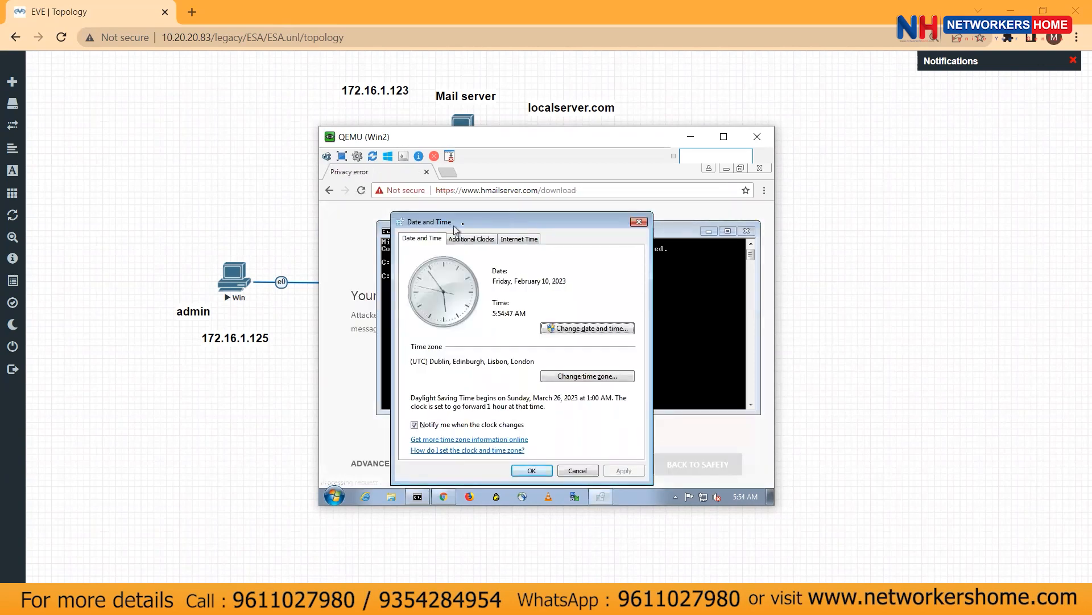
pyautogui.moveTo(495, 221); pyautogui.dragTo(574, 265)
pyautogui.click(585, 233)
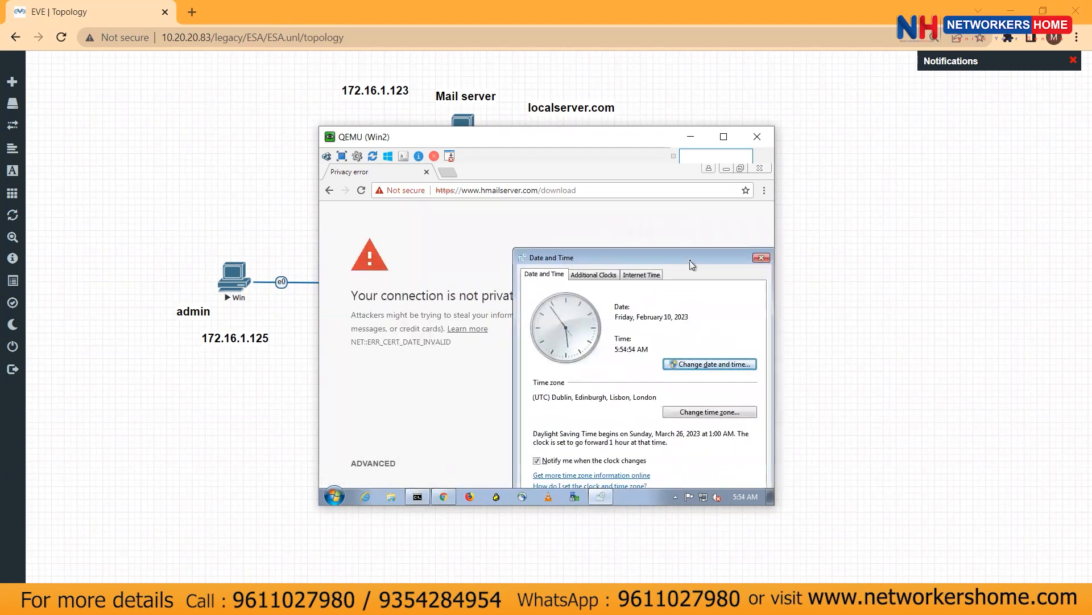
pyautogui.click(754, 258)
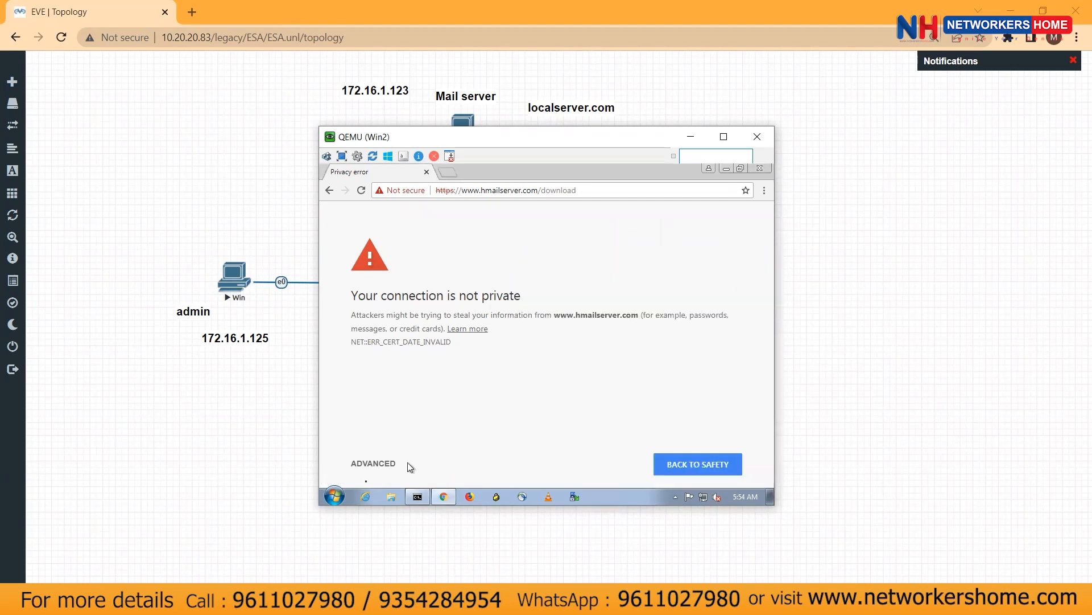
pyautogui.click(375, 470)
pyautogui.click(446, 296)
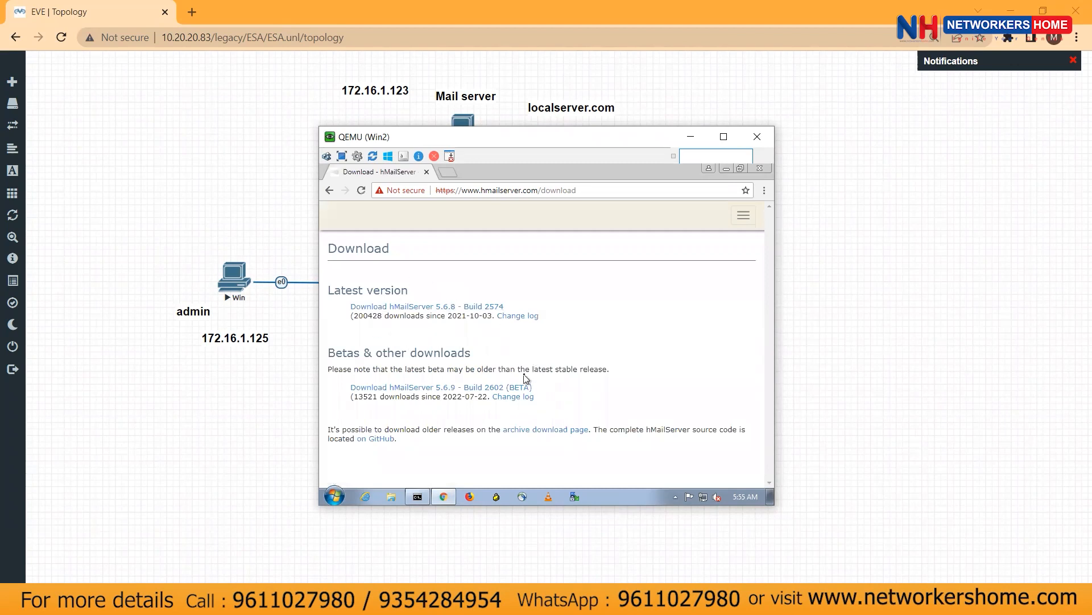
# Synchronize the clock with time.windows.com under Internet Time and close the Command Prompt
pyautogui.click(417, 496)
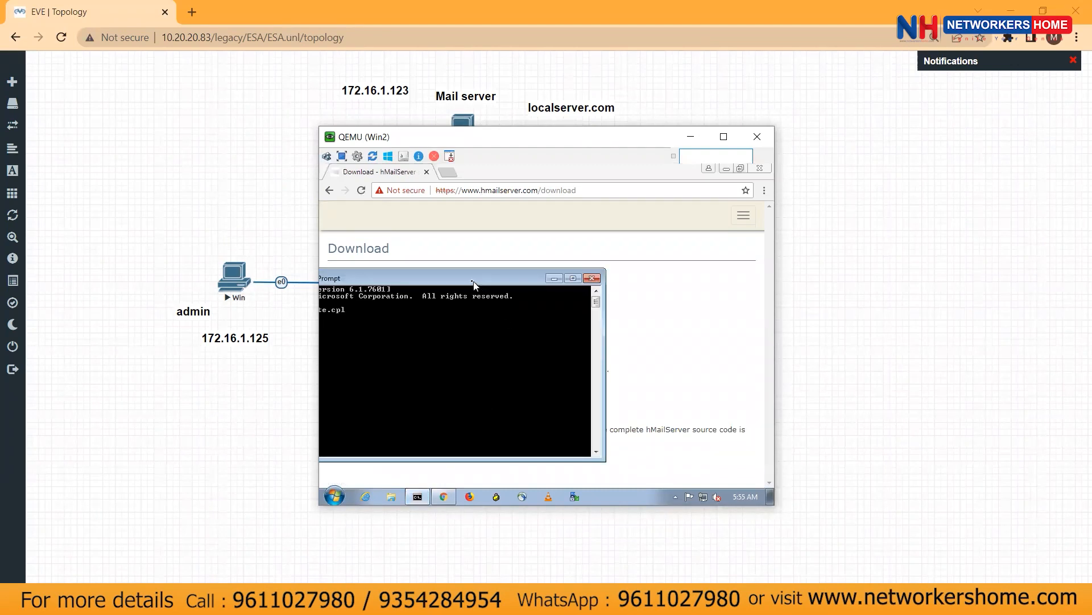
pyautogui.moveTo(476, 279); pyautogui.dragTo(668, 219)
pyautogui.press('Up')
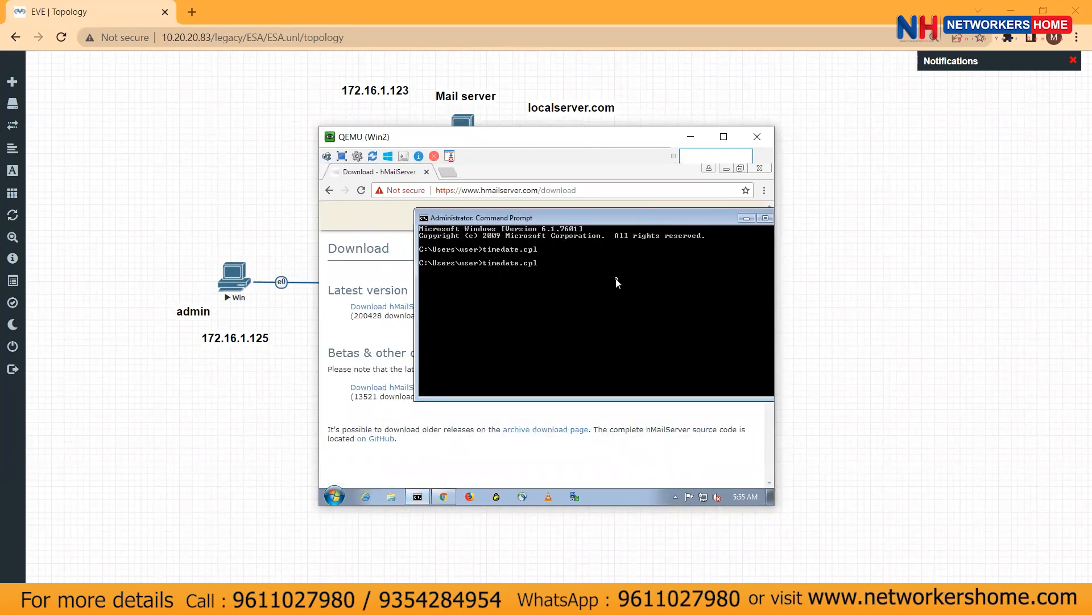
pyautogui.press('Return')
pyautogui.click(461, 205)
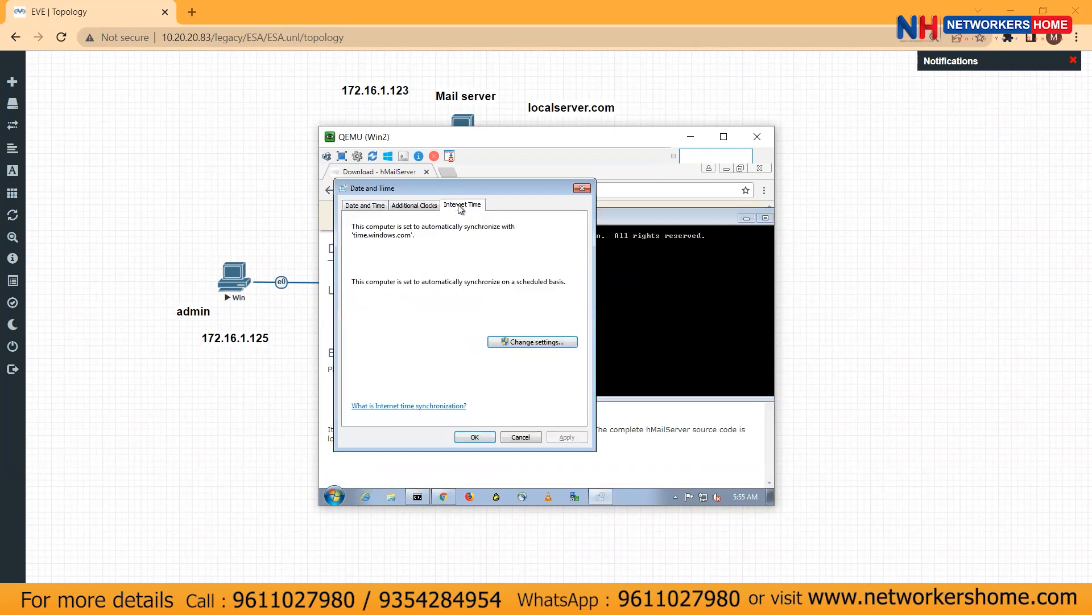
pyautogui.click(511, 342)
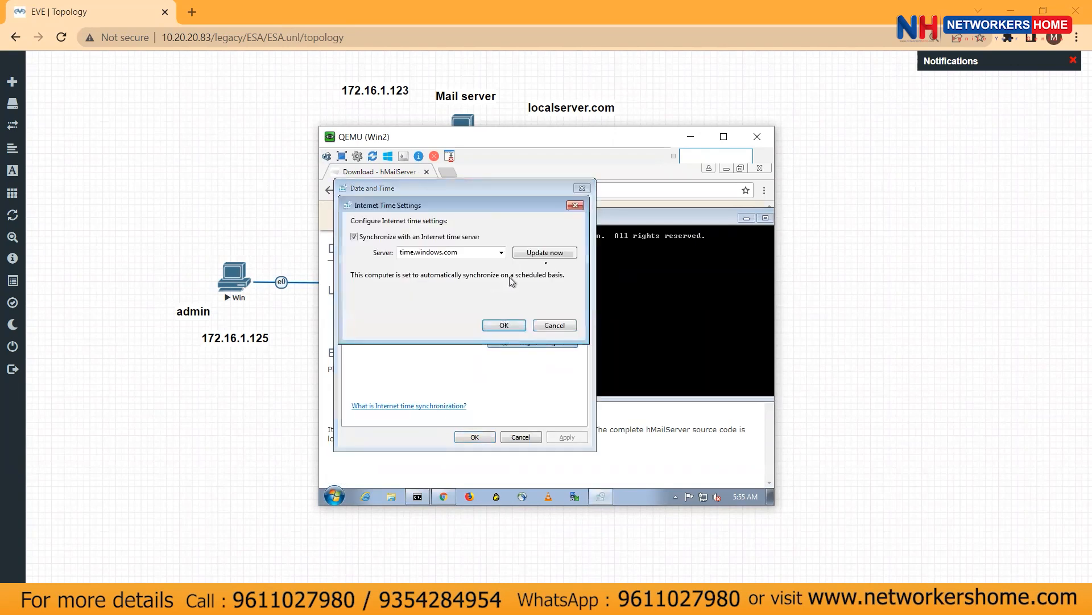
pyautogui.click(557, 254)
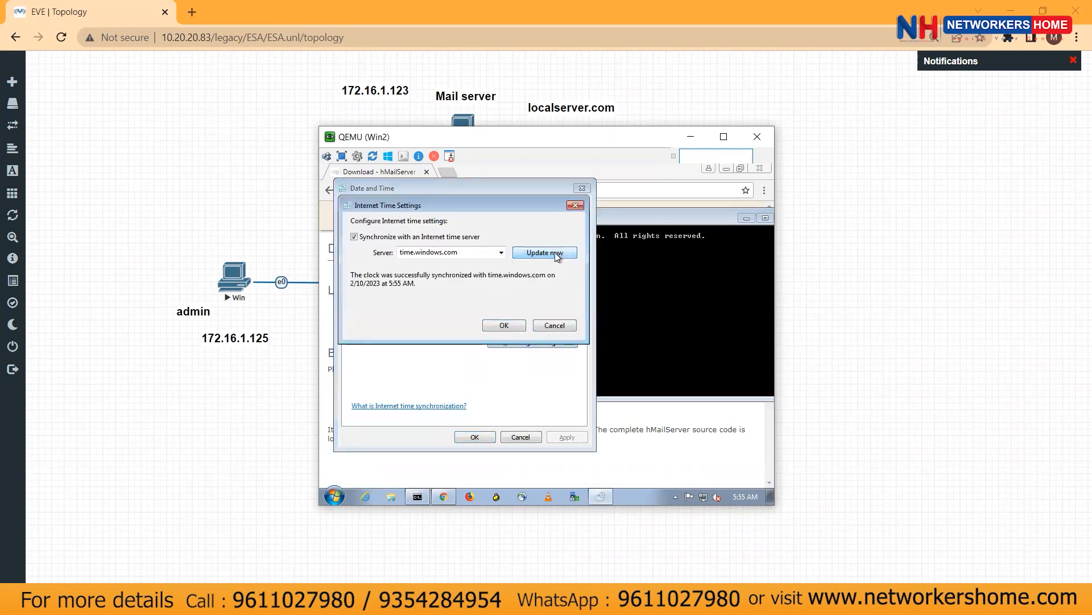
pyautogui.click(514, 324)
pyautogui.click(521, 437)
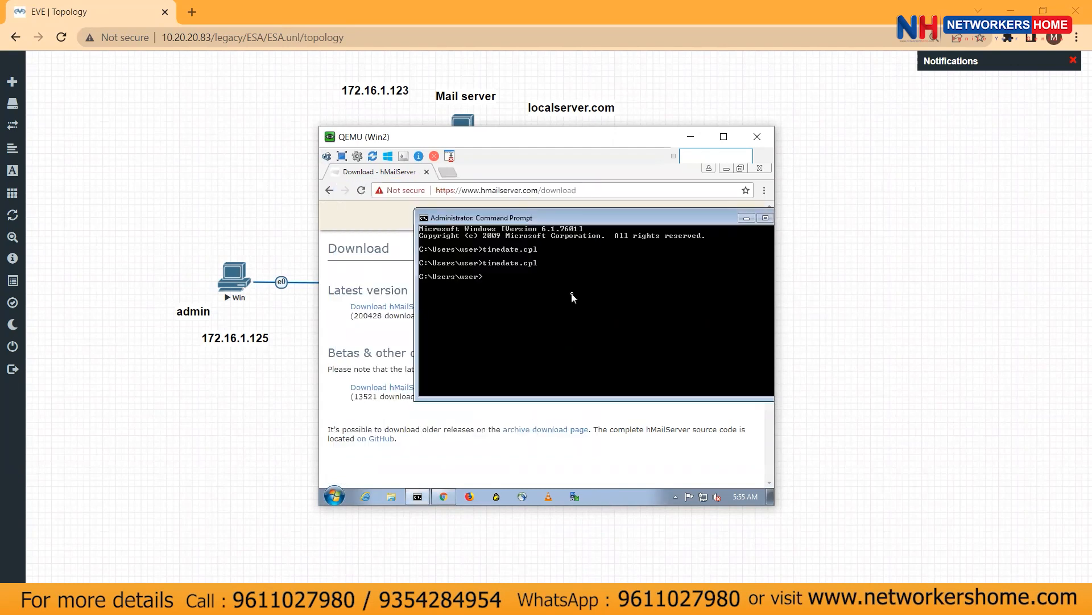
pyautogui.doubleClick(691, 214)
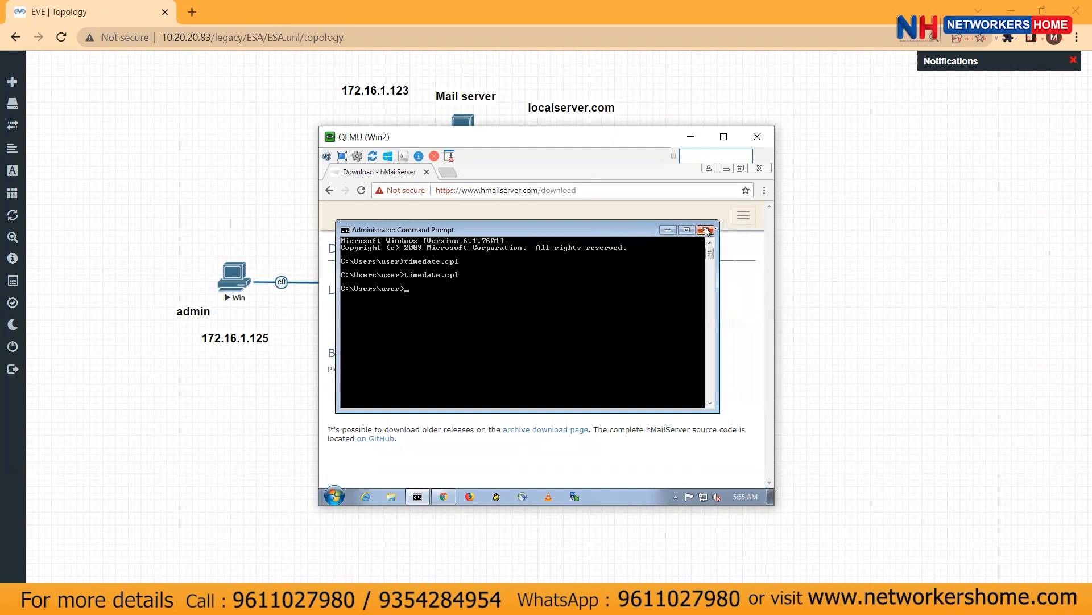
pyautogui.click(706, 229)
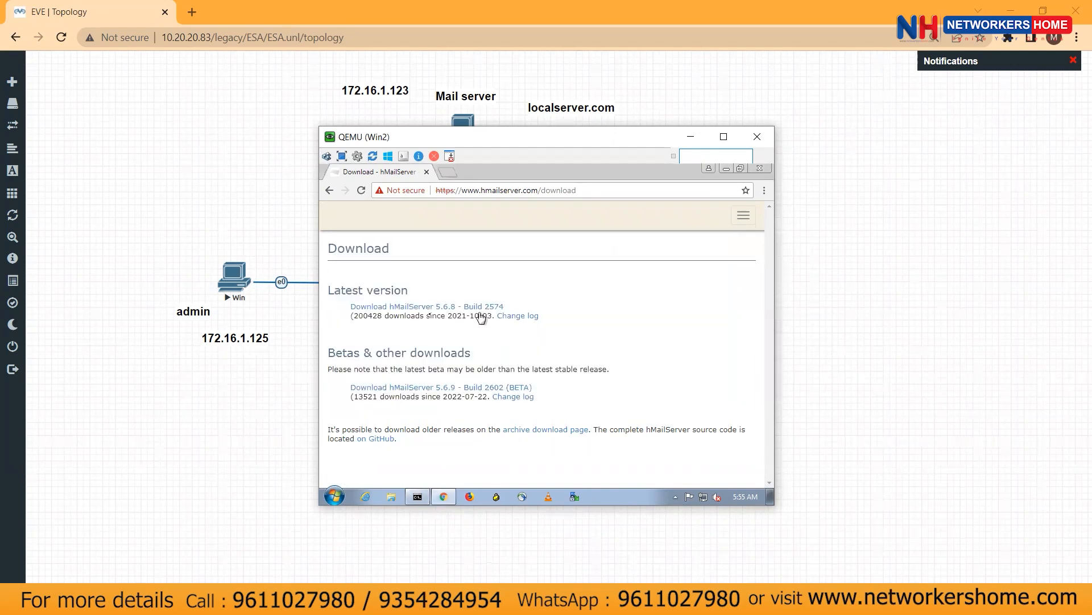
pyautogui.click(404, 309)
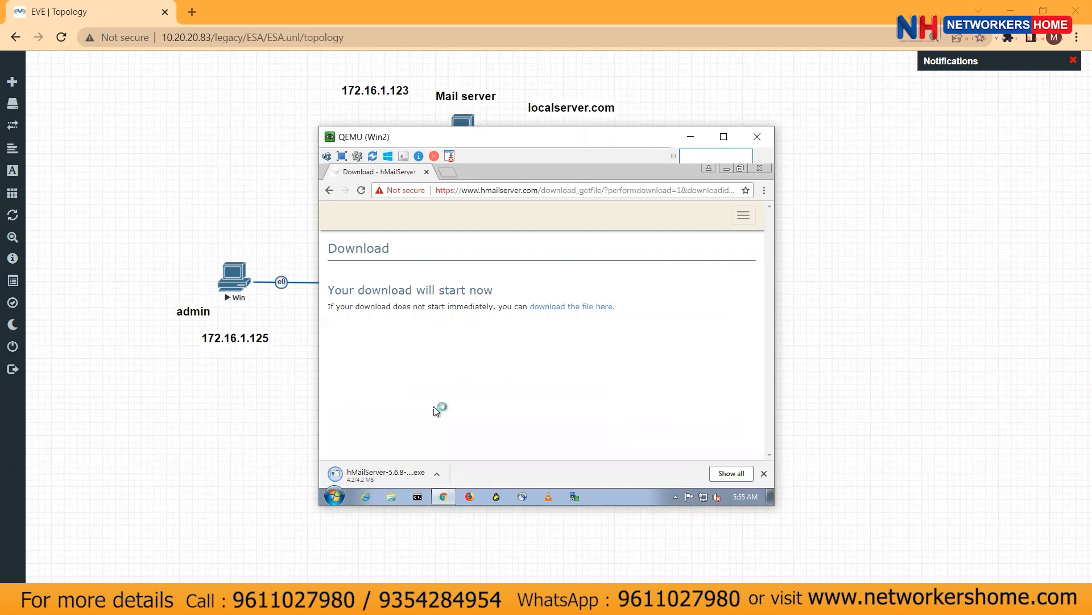
pyautogui.moveTo(496, 146); pyautogui.dragTo(620, 322)
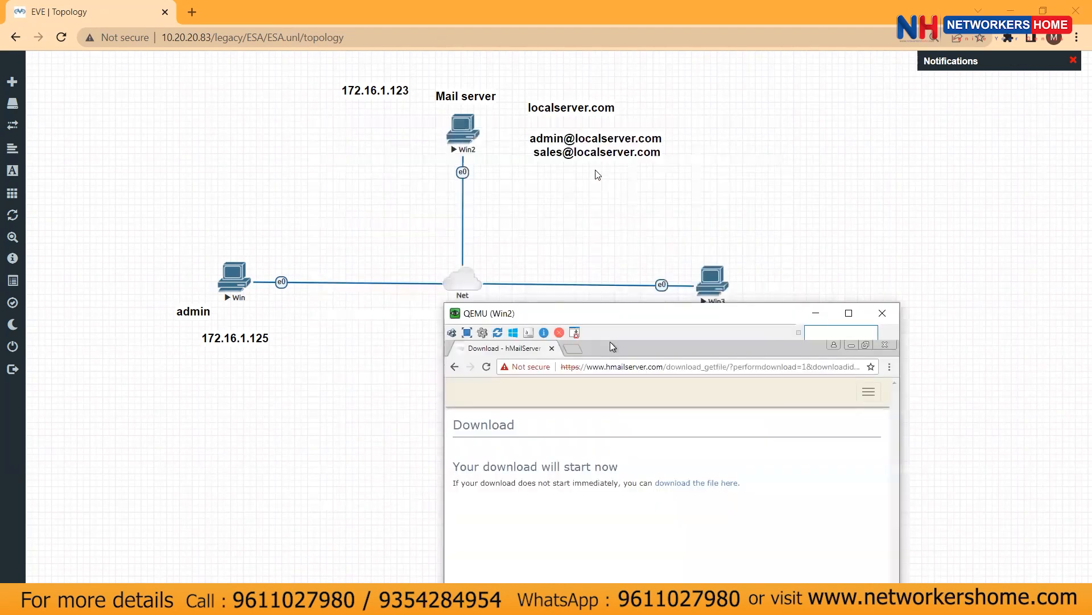
pyautogui.moveTo(593, 138); pyautogui.dragTo(233, 361)
pyautogui.moveTo(567, 154); pyautogui.dragTo(724, 374)
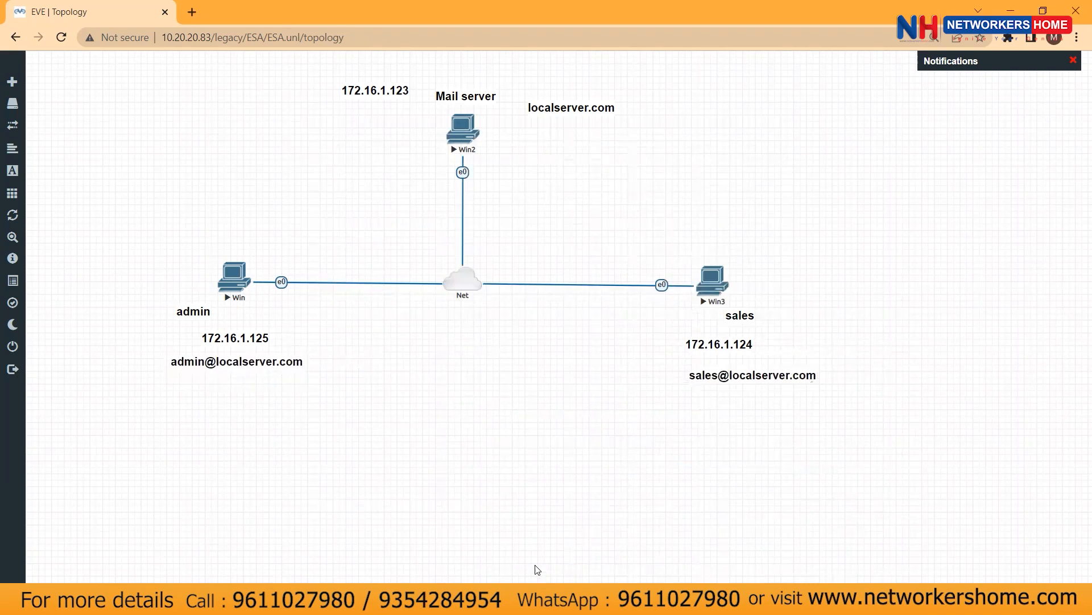
pyautogui.moveTo(537, 598)
pyautogui.click(426, 514)
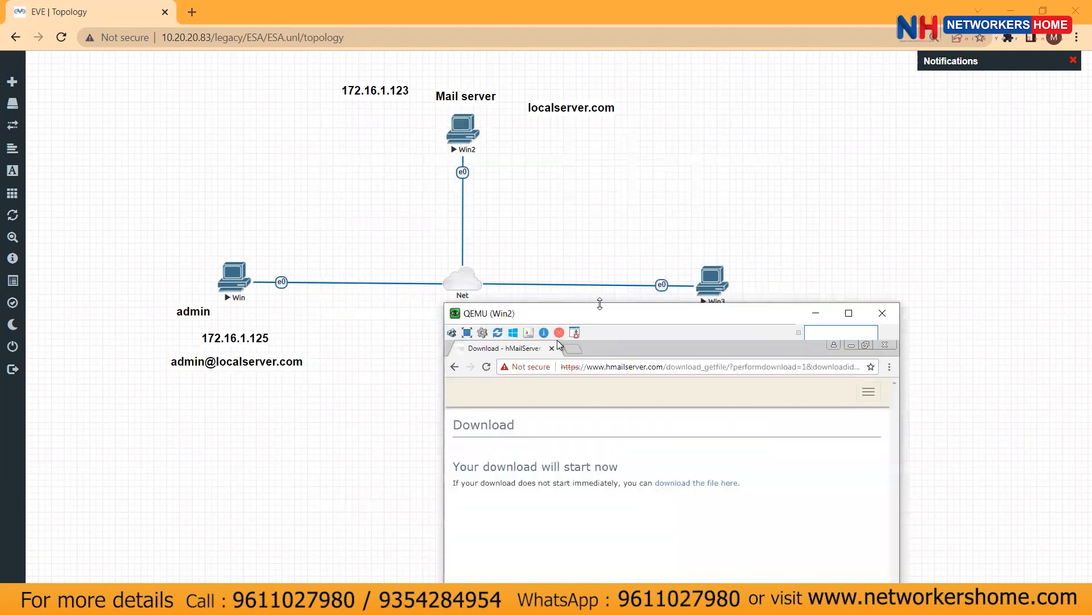
pyautogui.moveTo(608, 306); pyautogui.dragTo(730, 112)
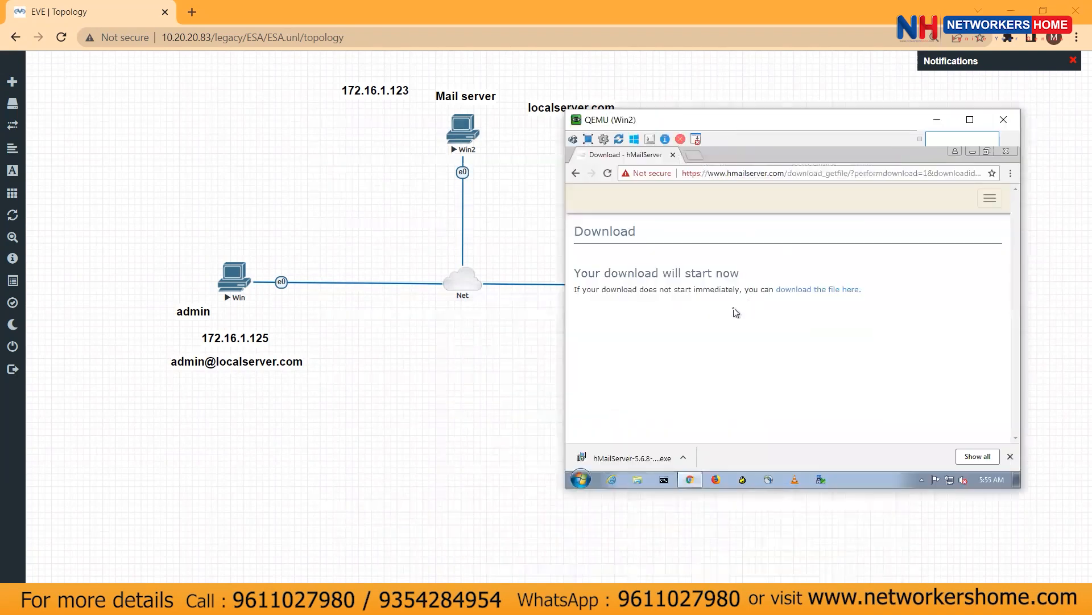
# Run the hMailServer installer, accept the licence, keep default location, full components, built-in database and Start Menu folder
pyautogui.click(631, 462)
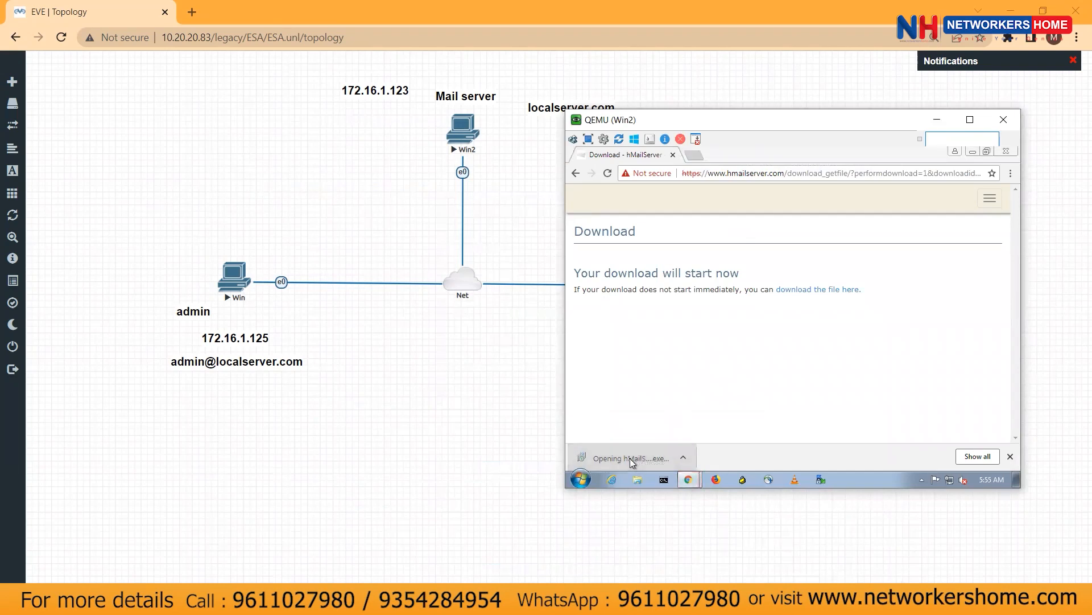
pyautogui.click(827, 320)
pyautogui.click(862, 404)
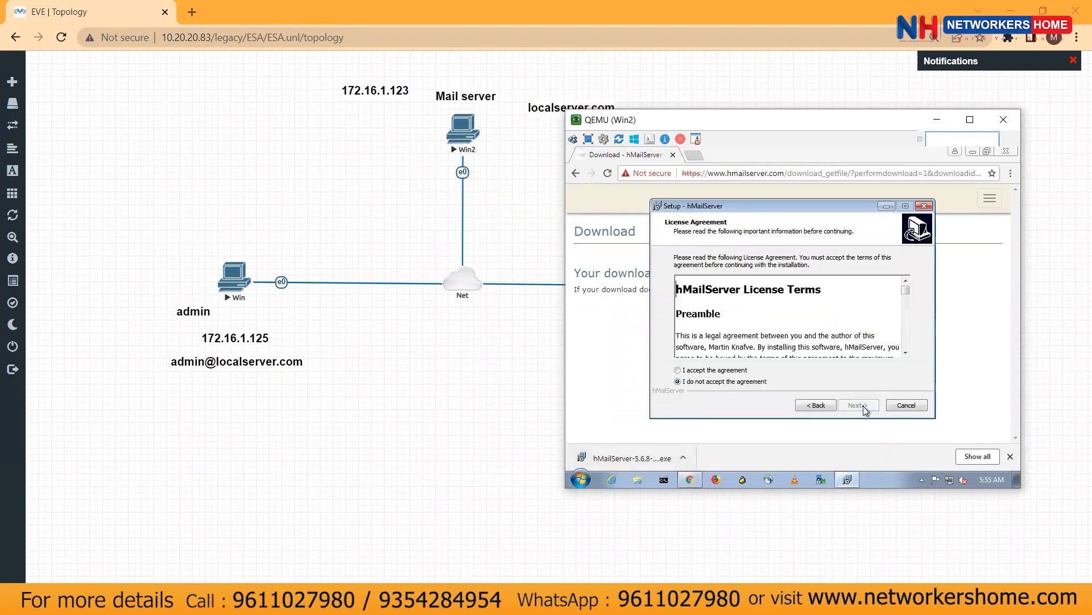
pyautogui.click(718, 371)
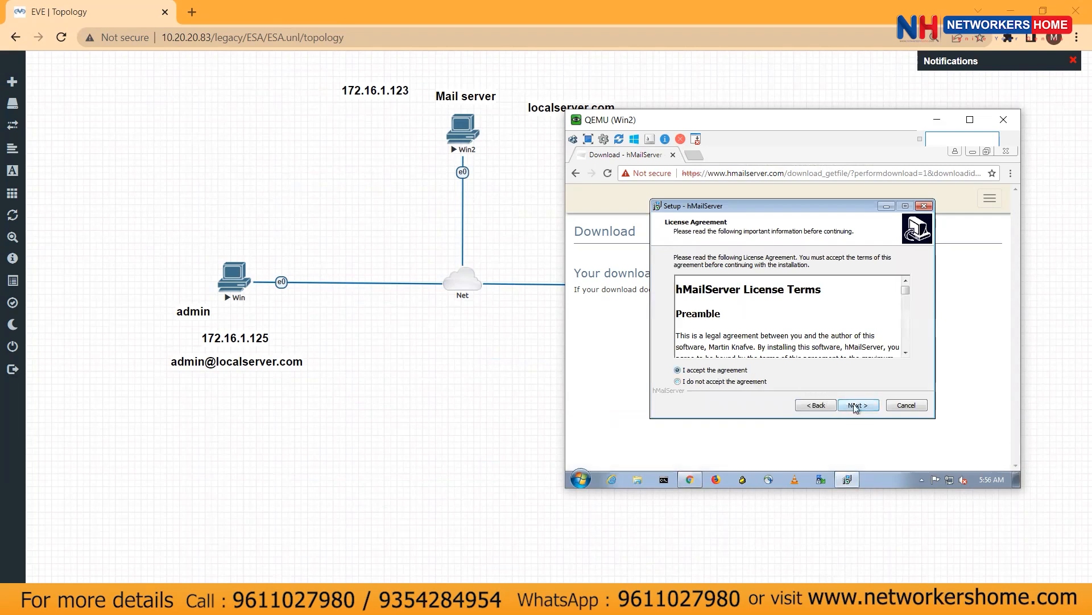
pyautogui.click(856, 405)
pyautogui.click(855, 406)
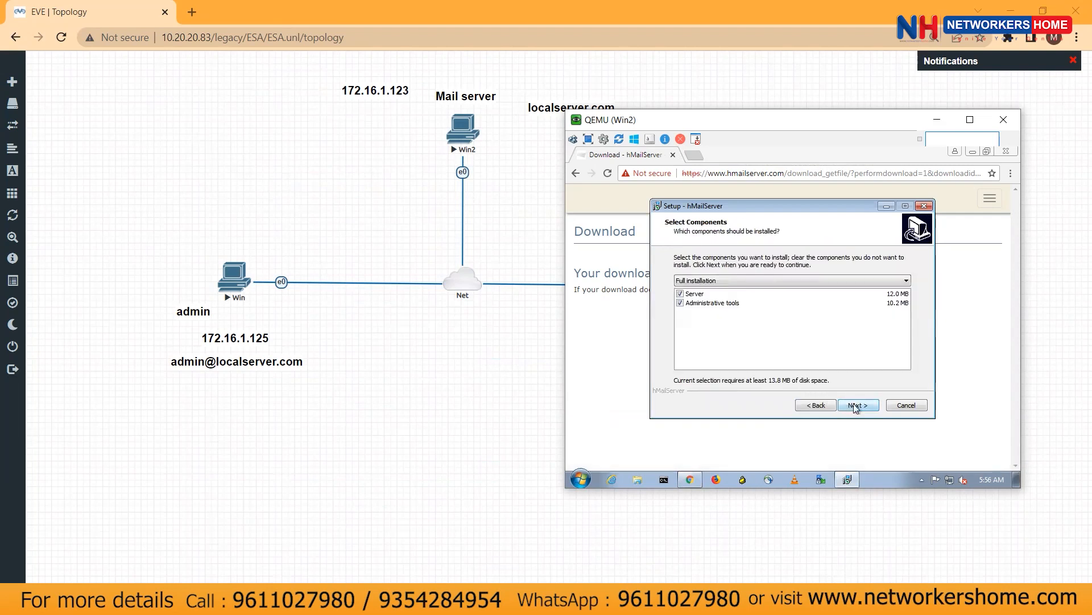
pyautogui.click(855, 406)
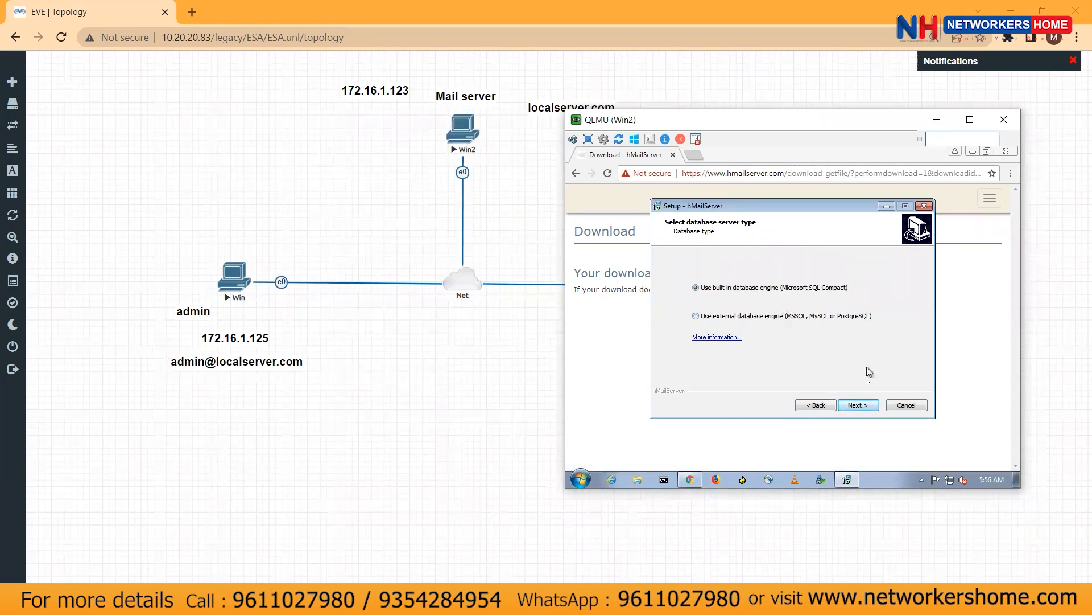
pyautogui.click(860, 405)
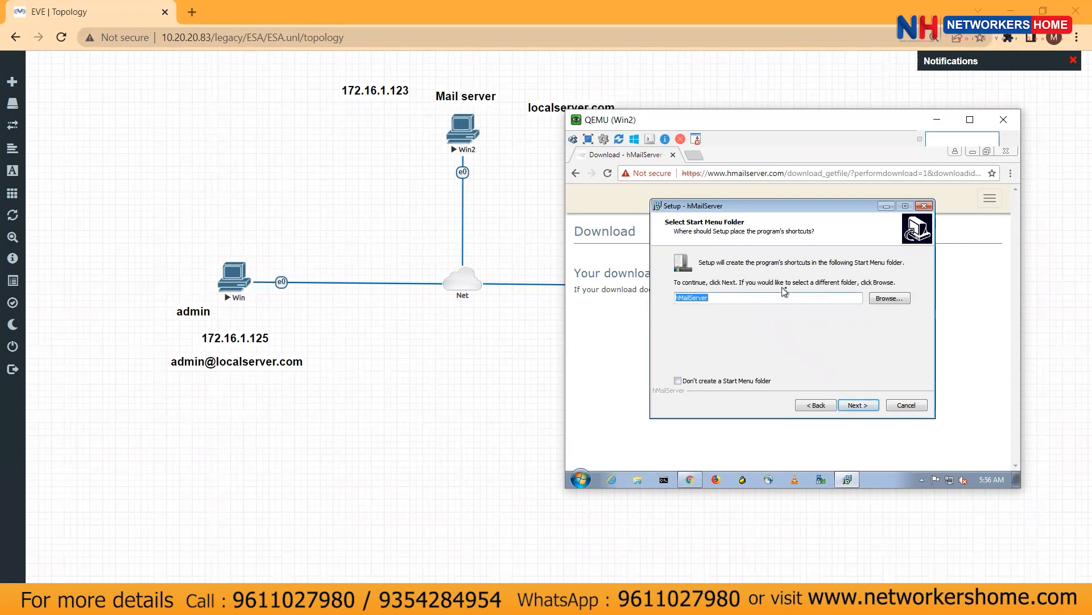
pyautogui.click(859, 405)
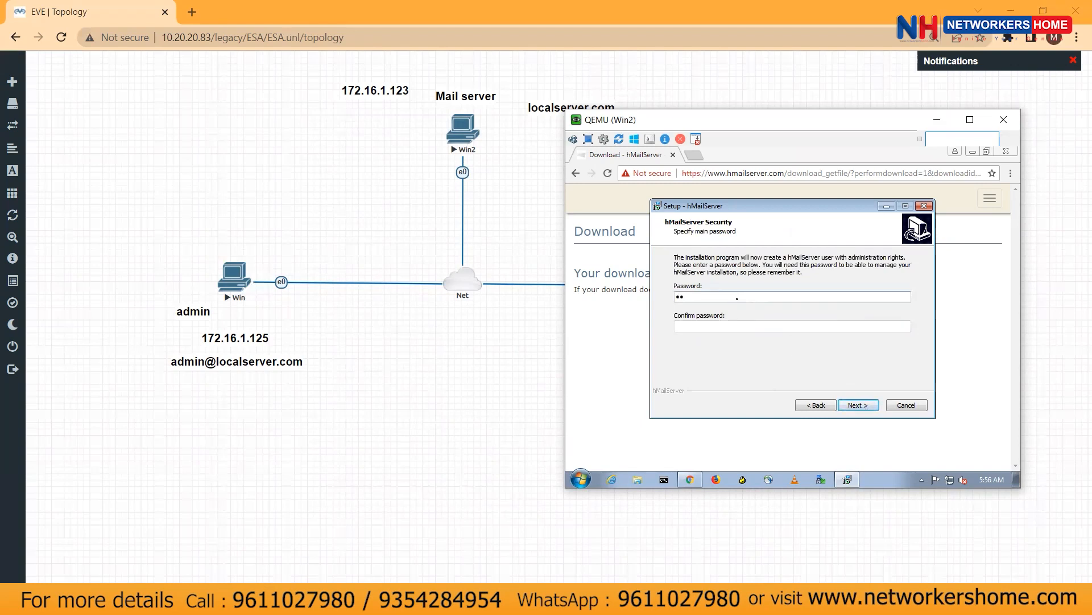
# Enter and confirm the administrator password, then start the installation
pyautogui.press('Tab')
pyautogui.write('123456')
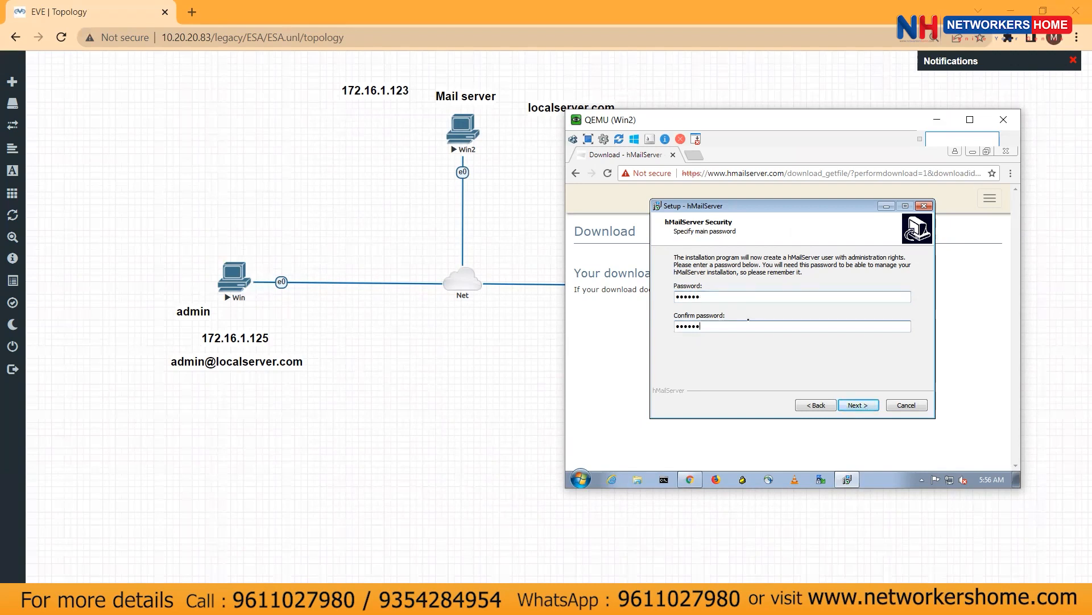
pyautogui.click(858, 405)
pyautogui.click(858, 405)
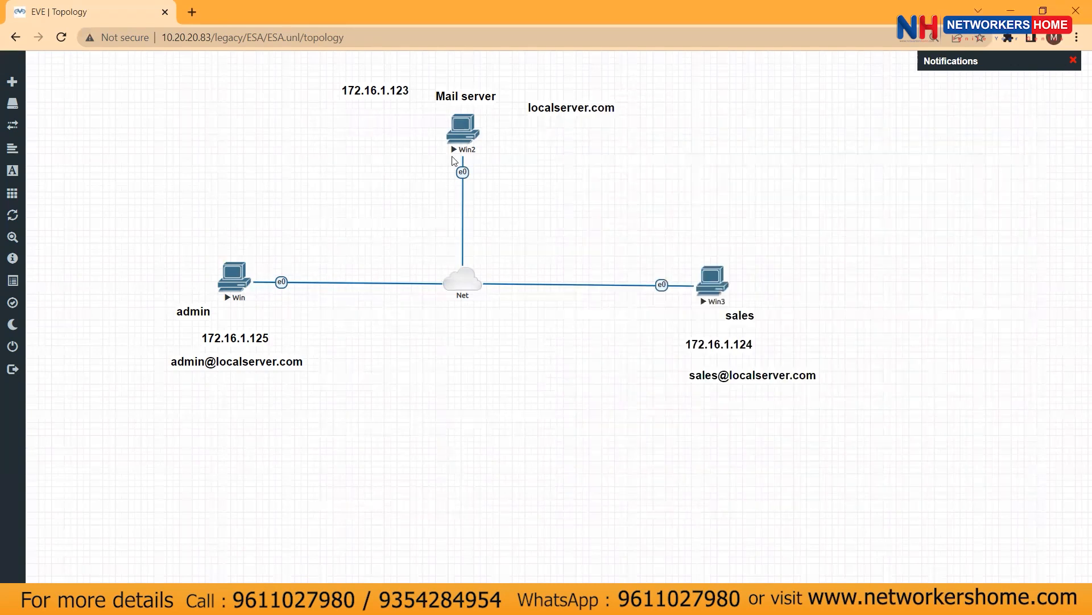
# Duplicate the 172.16.1.123 label below itself and change its text to the admin password
pyautogui.rightClick(373, 91)
pyautogui.click(399, 118)
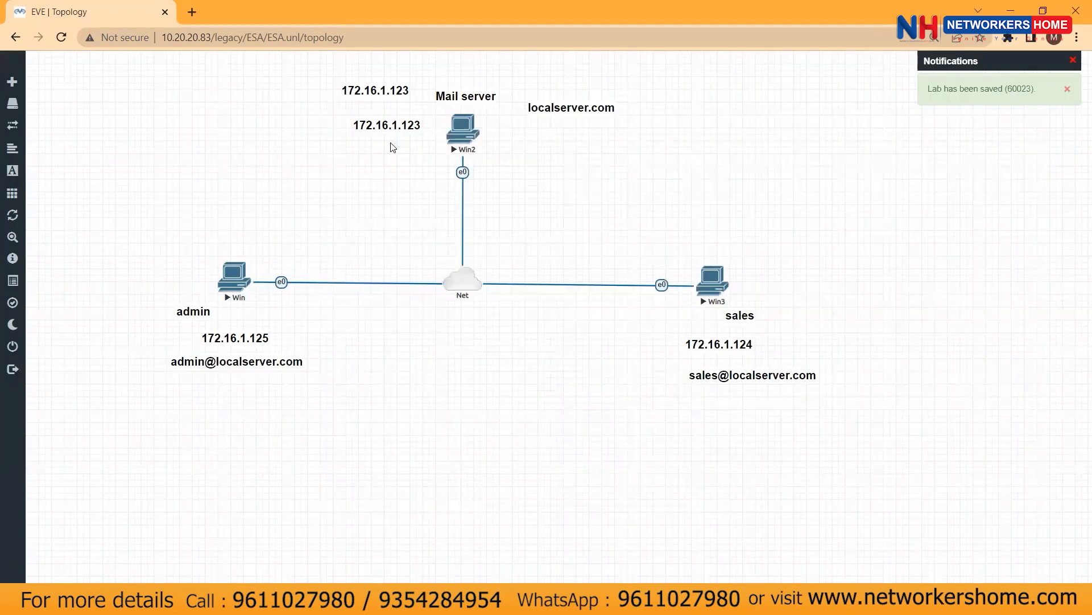
pyautogui.moveTo(382, 126); pyautogui.dragTo(388, 147)
pyautogui.press('BackSpace')
pyautogui.press('BackSpace')
pyautogui.press('BackSpace')
pyautogui.press('BackSpace')
pyautogui.press('BackSpace')
pyautogui.press('BackSpace')
pyautogui.press('BackSpace')
pyautogui.press('BackSpace')
pyautogui.press('BackSpace')
pyautogui.press('BackSpace')
pyautogui.press('BackSpace')
pyautogui.press('BackSpace')
pyautogui.write('Ab1234')
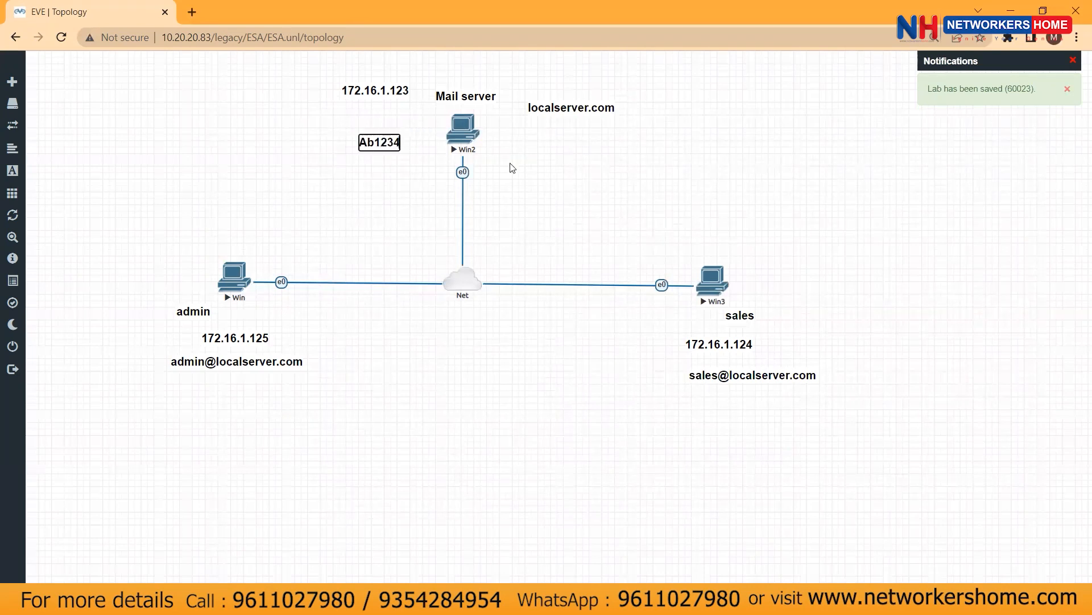
pyautogui.click(407, 195)
# Return to the mail server console and finish the hMailServer installation
pyautogui.click(507, 600)
pyautogui.click(527, 532)
pyautogui.moveTo(789, 119); pyautogui.dragTo(736, 112)
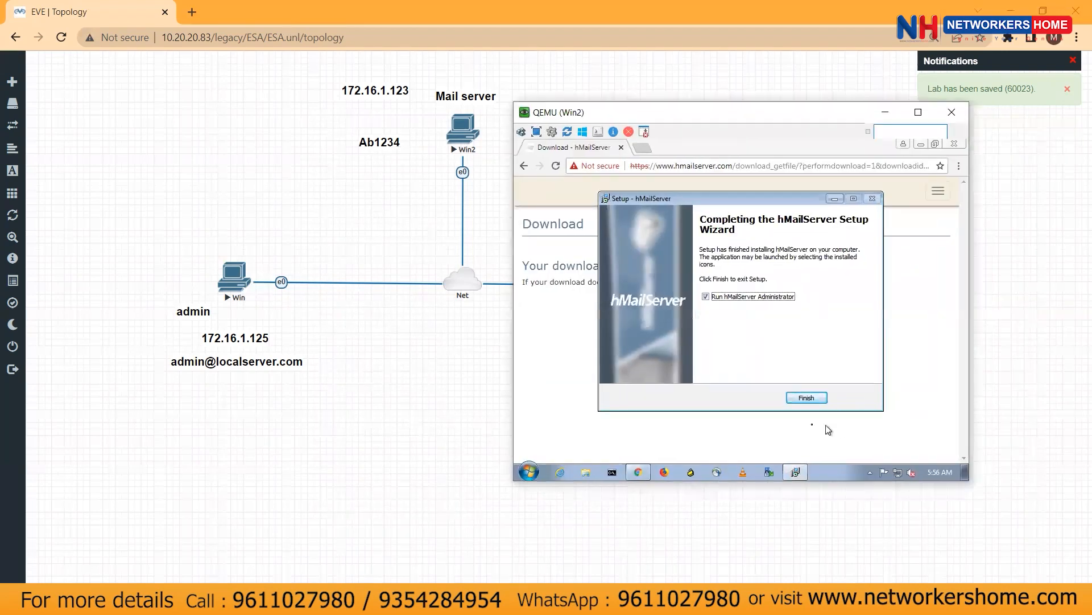
pyautogui.click(802, 398)
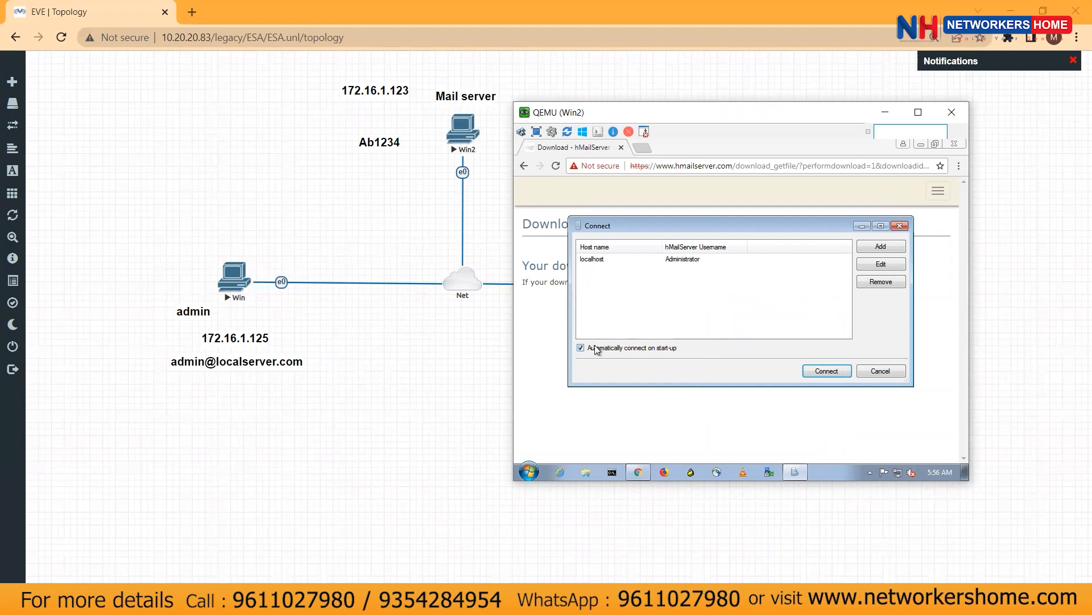
# Connect hMailServer Administrator to localhost using the administrator password
pyautogui.click(836, 375)
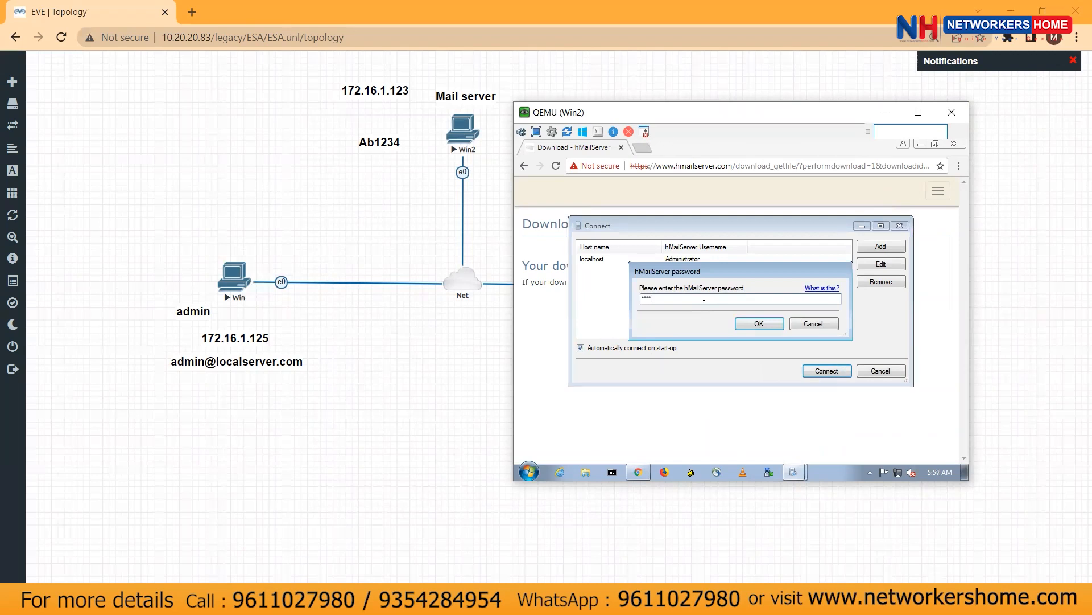
pyautogui.write('Ab1234')
pyautogui.press('Return')
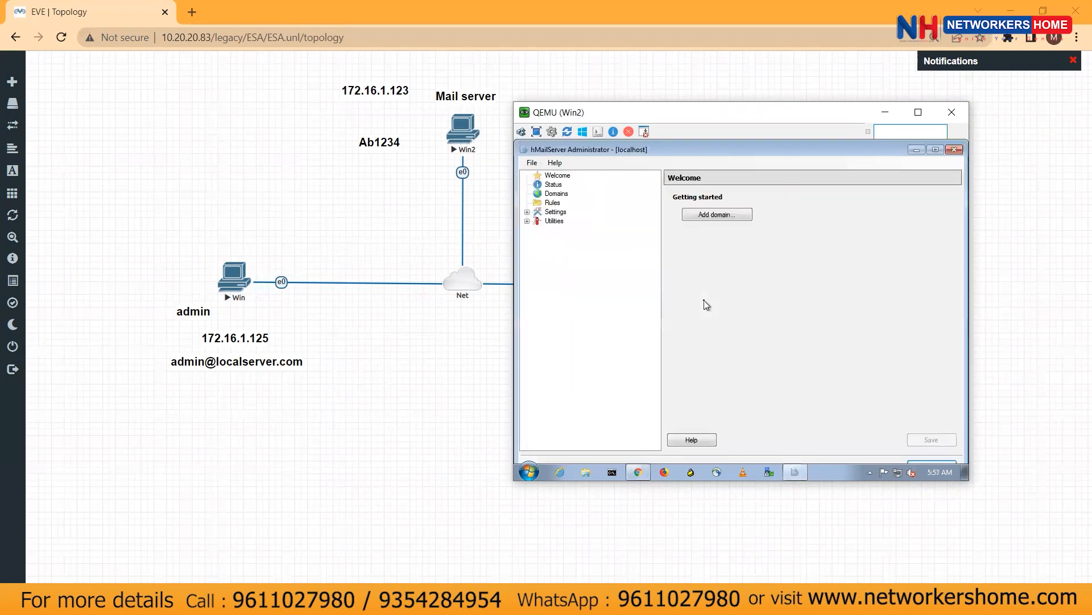
pyautogui.moveTo(717, 118); pyautogui.dragTo(546, 138)
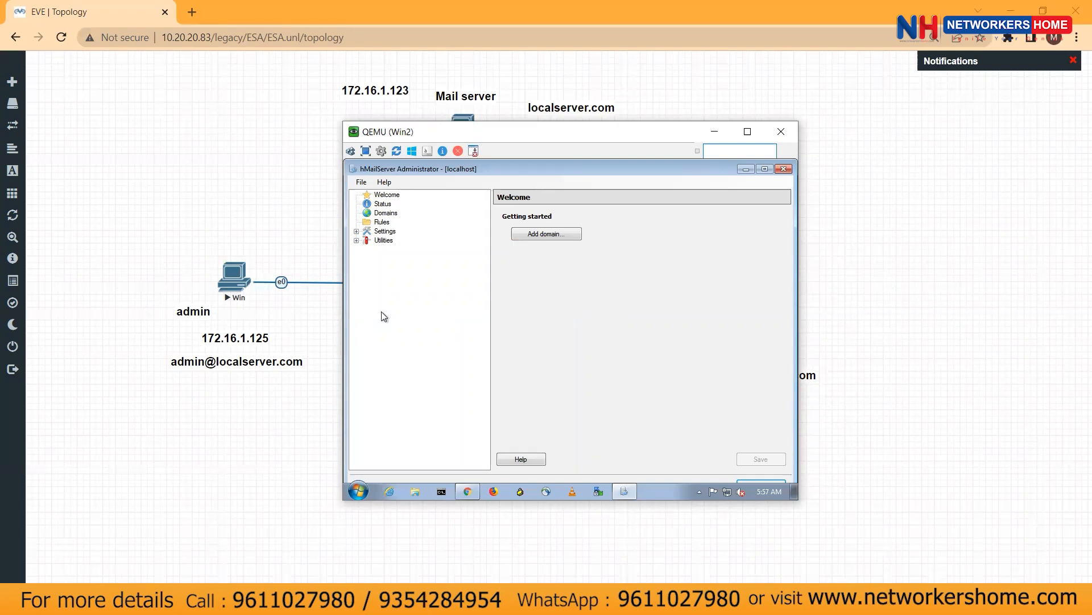
# Add the domain localserver.com under Domains in hMailServer Administrator and save it
pyautogui.click(443, 238)
pyautogui.click(396, 215)
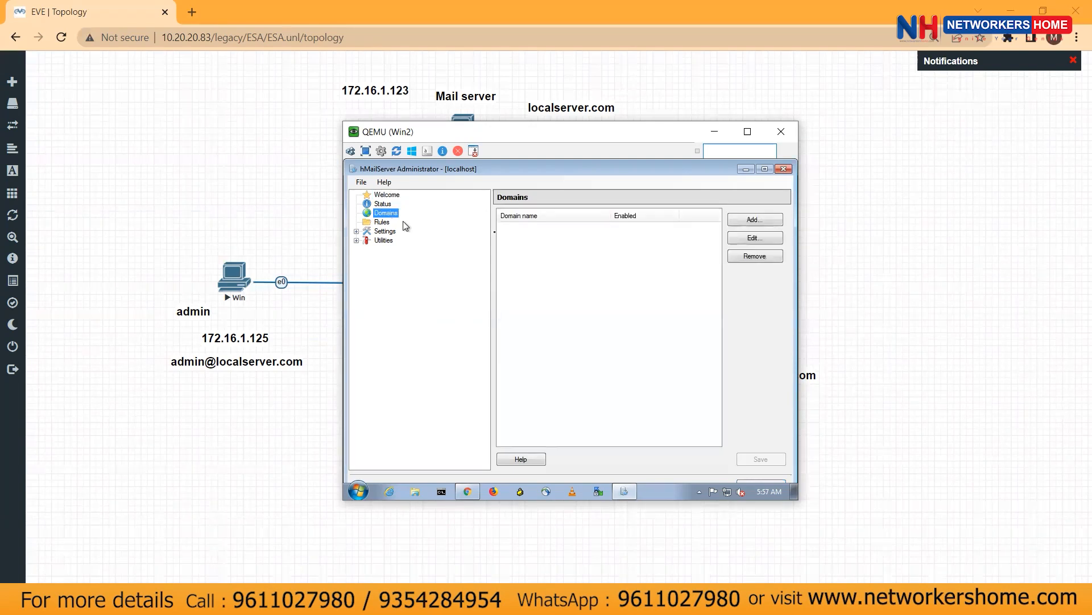
pyautogui.click(756, 221)
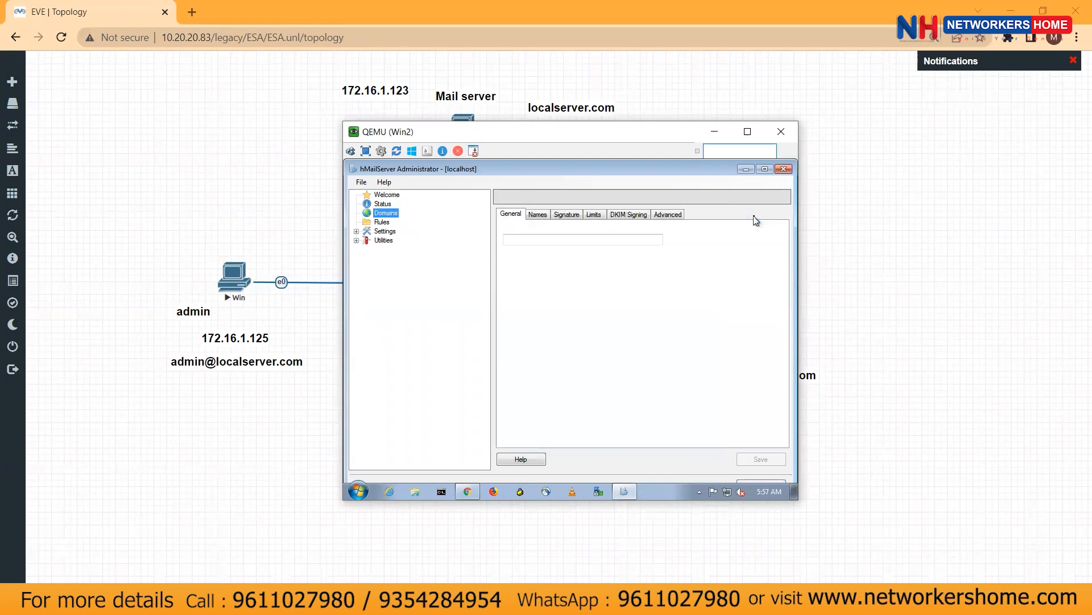
pyautogui.click(570, 241)
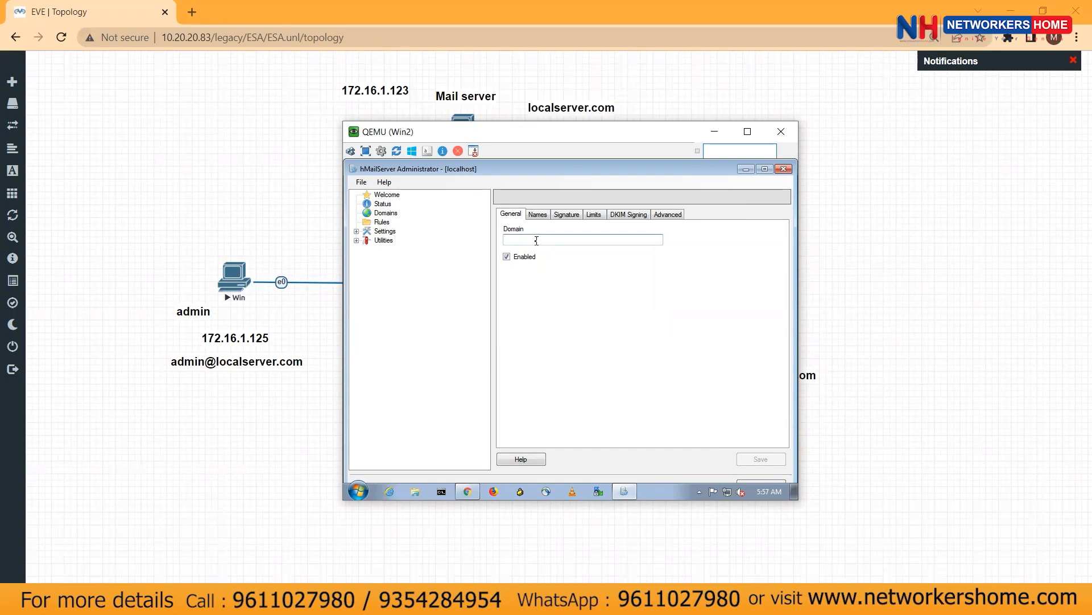
pyautogui.write('localserver.com')
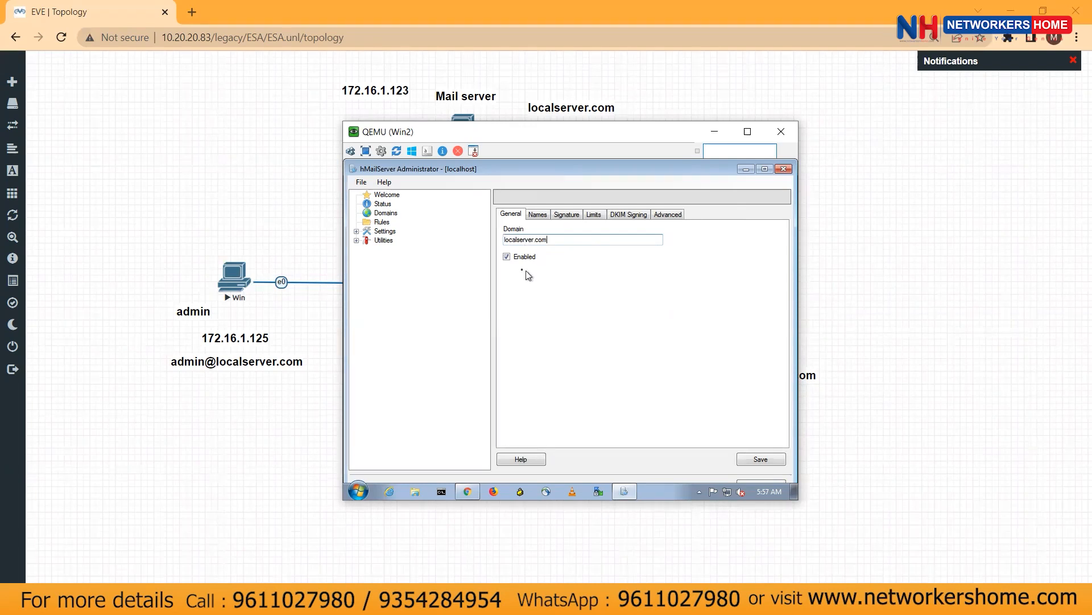
pyautogui.click(760, 459)
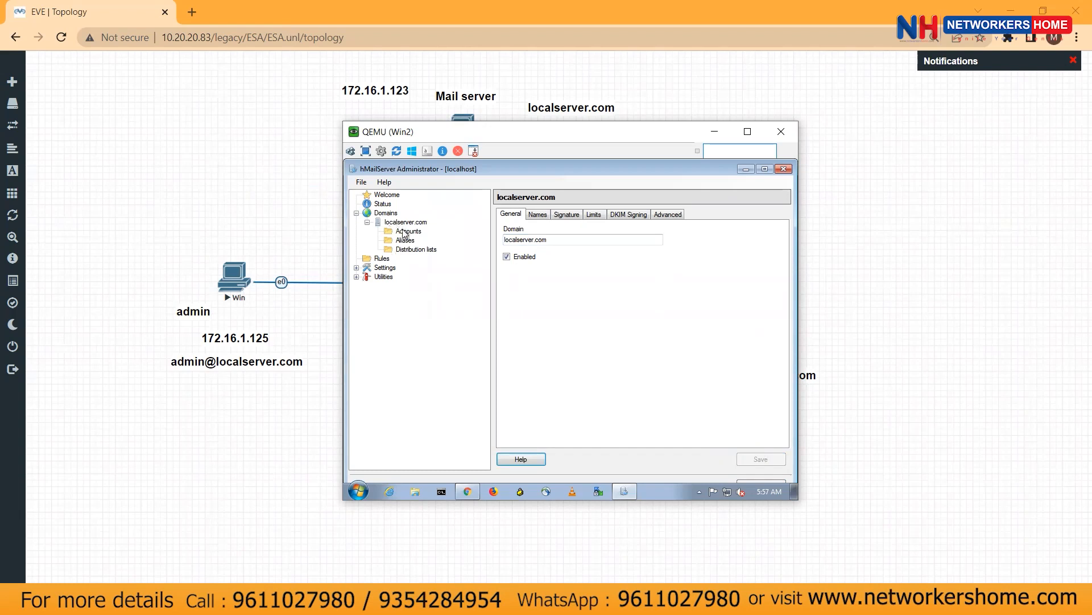
pyautogui.click(318, 602)
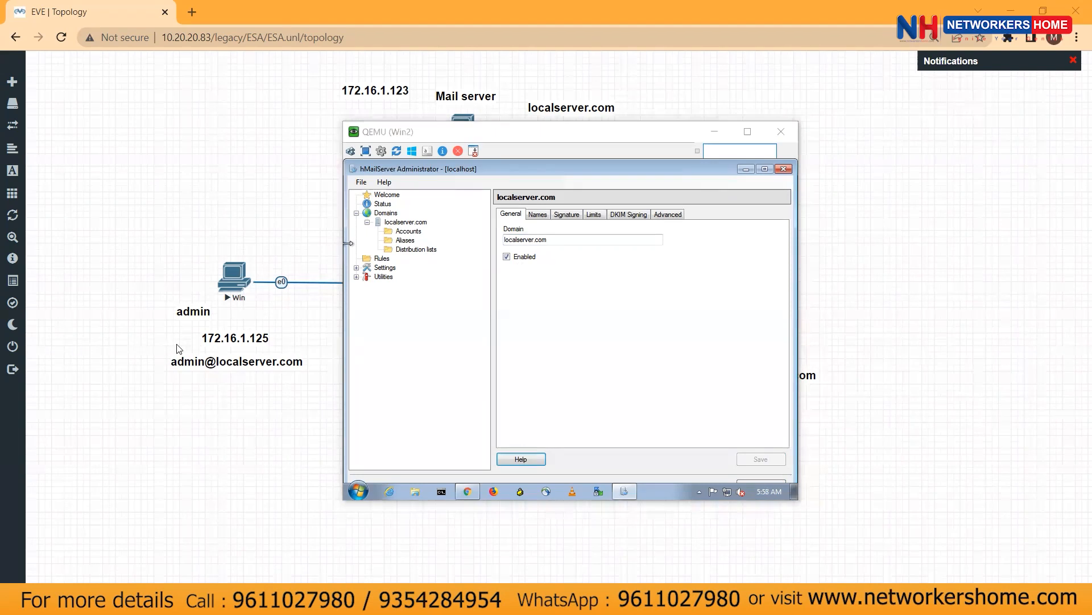
# Add the account address 'admin' with a new password under localserver.com Accounts and save it
pyautogui.click(408, 231)
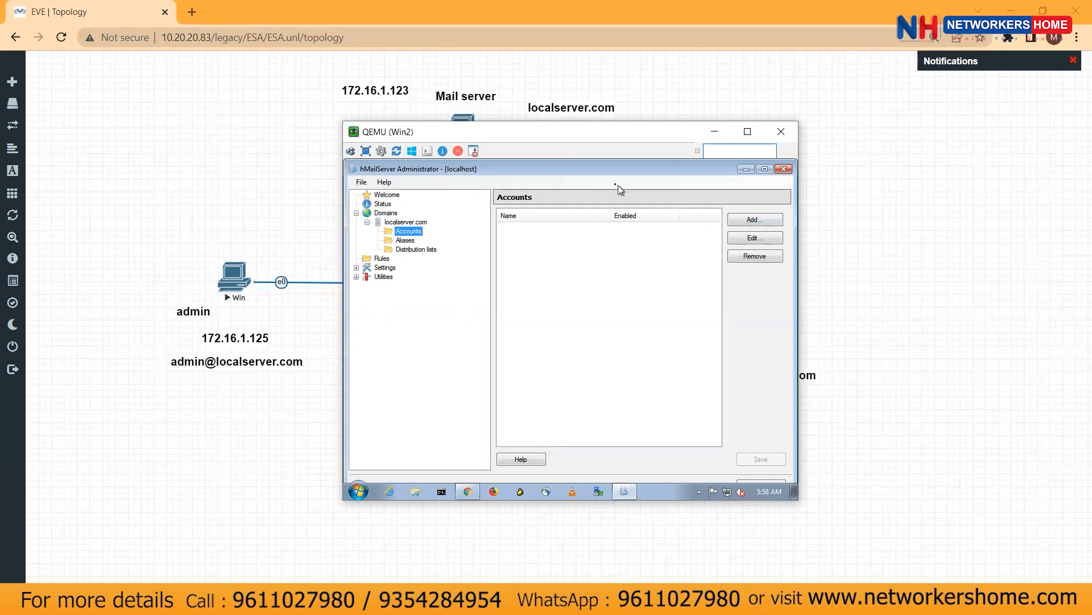
pyautogui.click(760, 221)
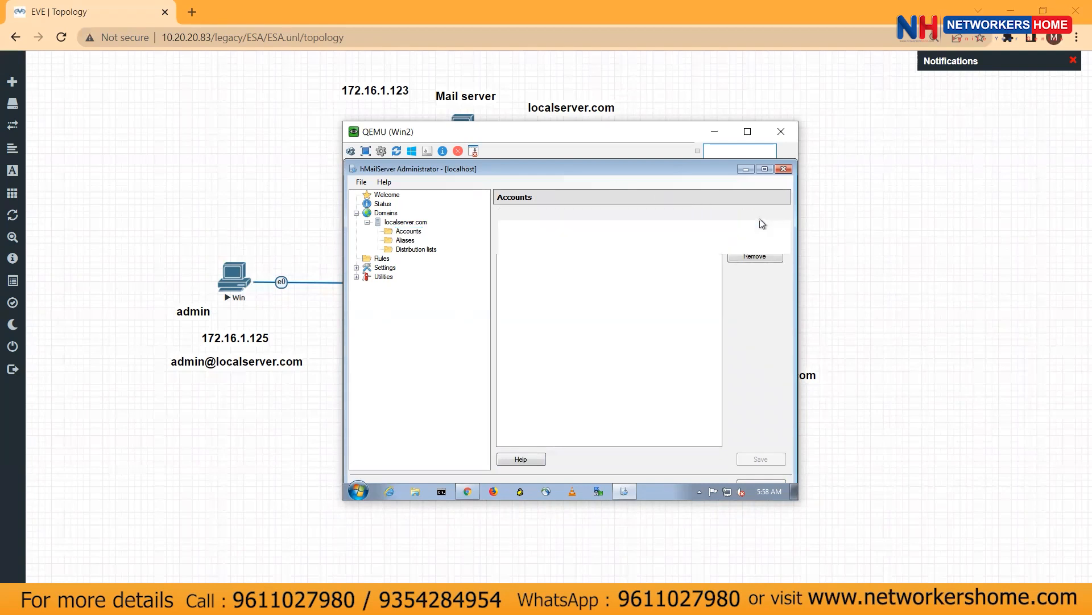
pyautogui.click(555, 237)
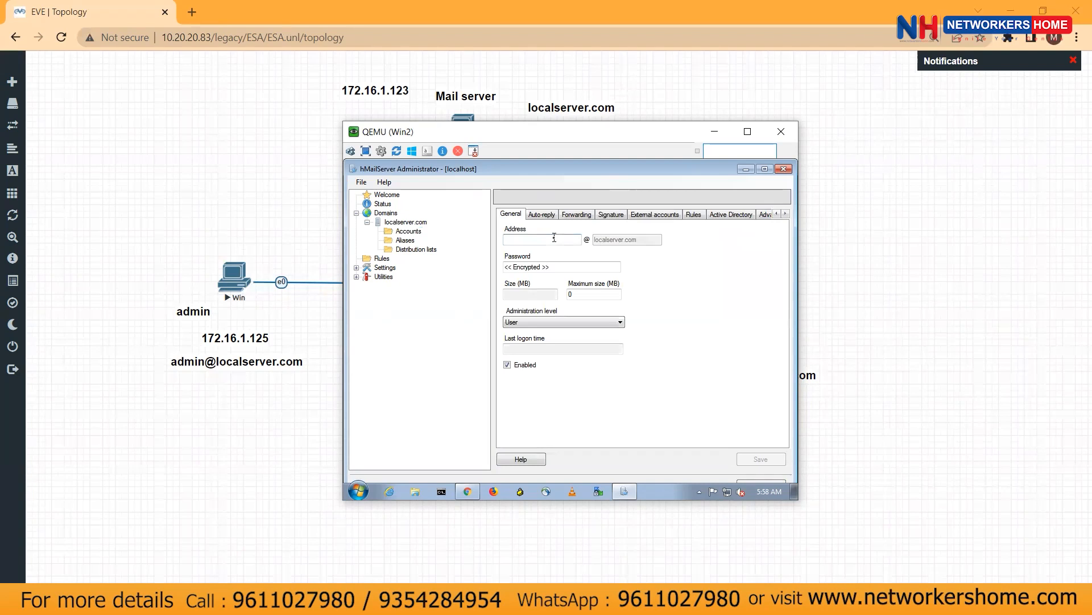
pyautogui.write('admin')
pyautogui.click(568, 268)
pyautogui.write('****')
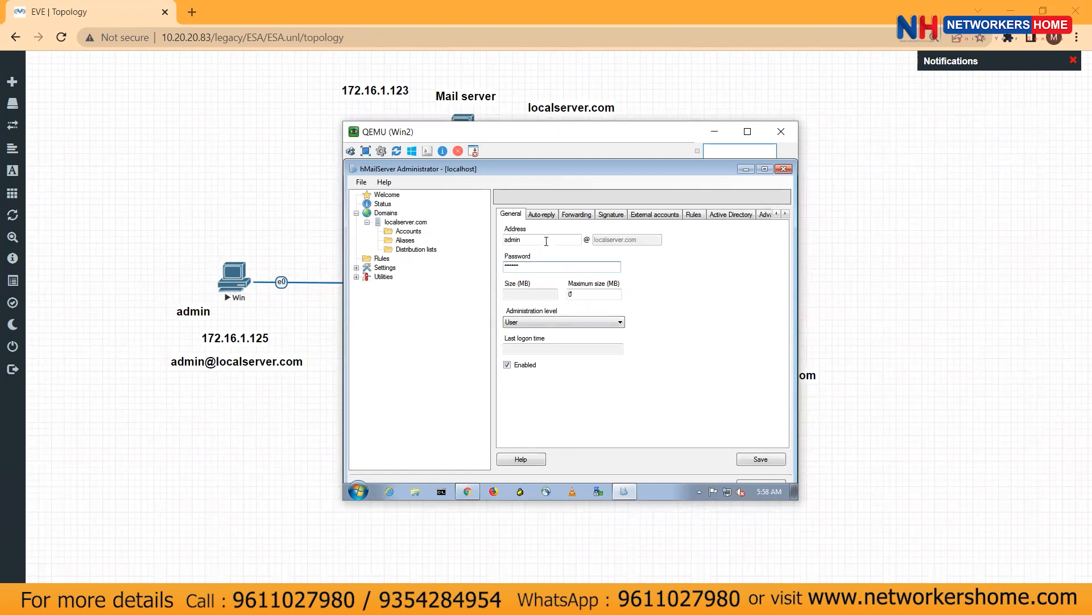
pyautogui.click(758, 460)
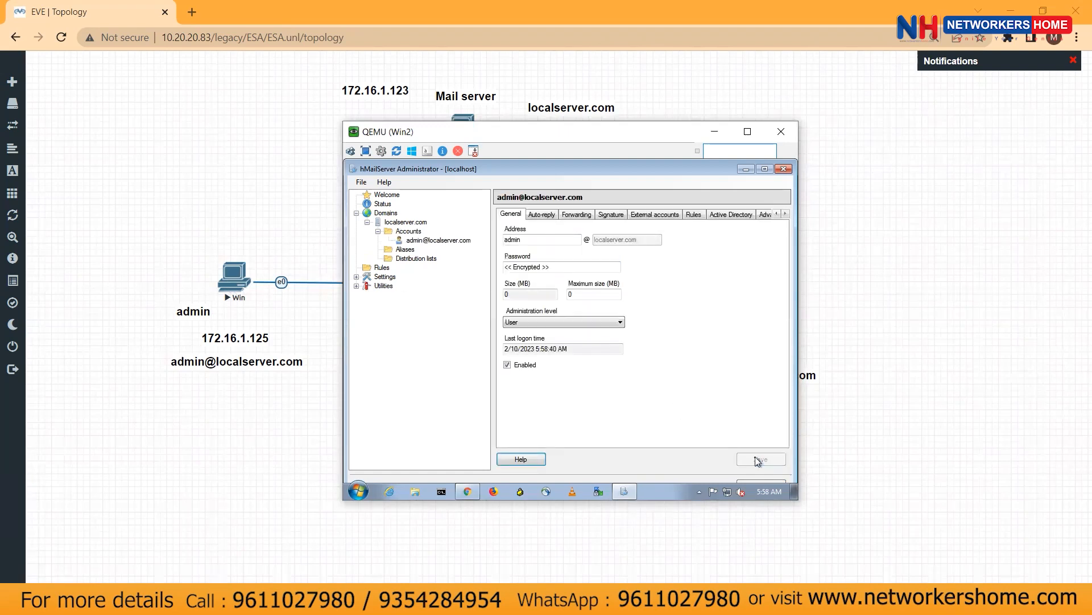
pyautogui.click(409, 231)
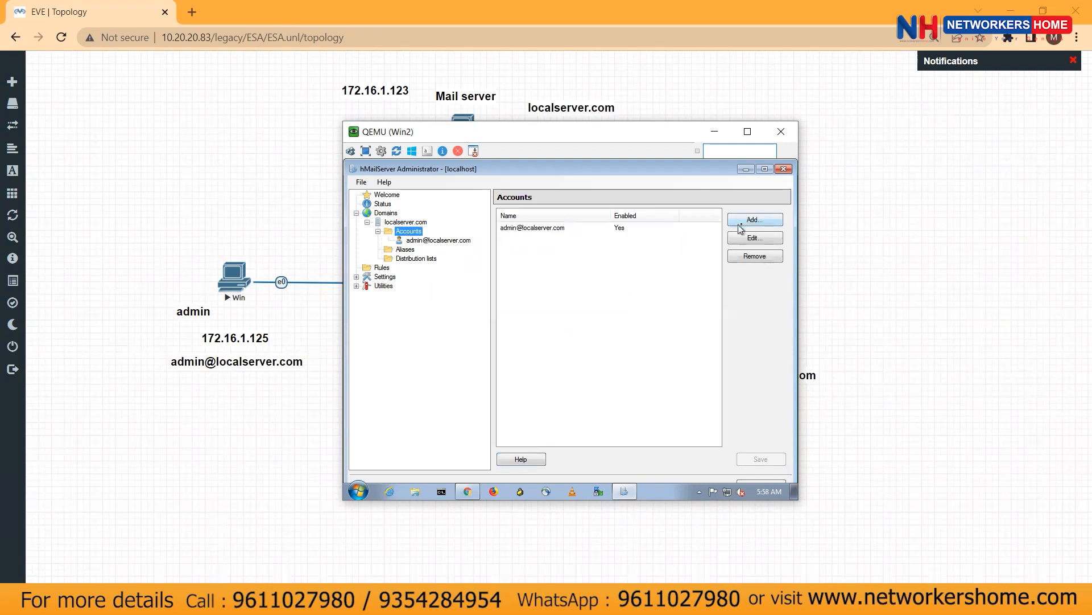
pyautogui.click(743, 220)
pyautogui.click(541, 239)
pyautogui.write('sales')
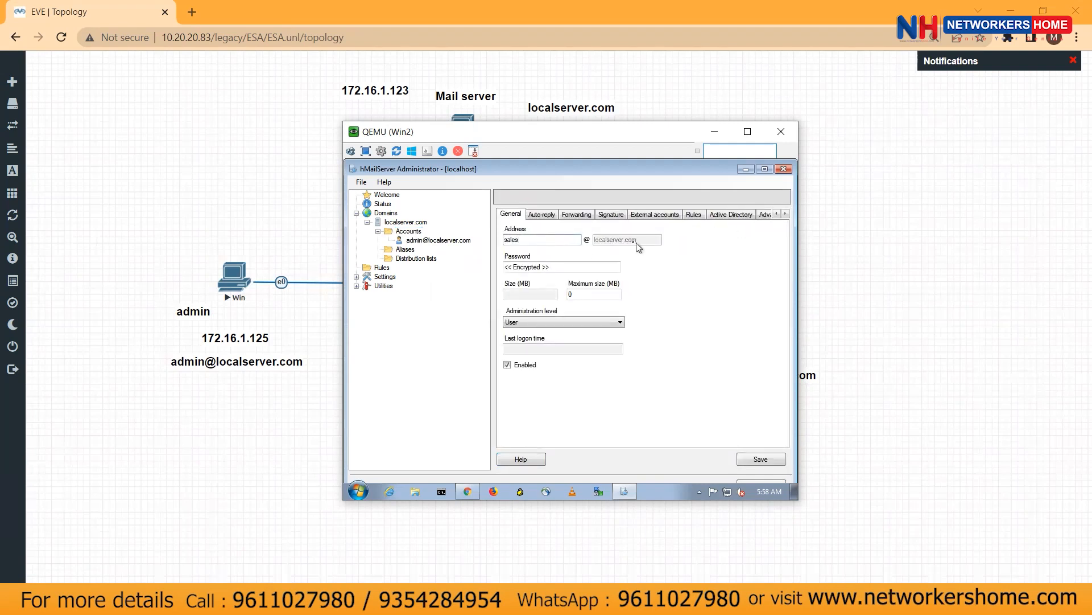
pyautogui.click(545, 268)
pyautogui.write('****')
pyautogui.click(766, 463)
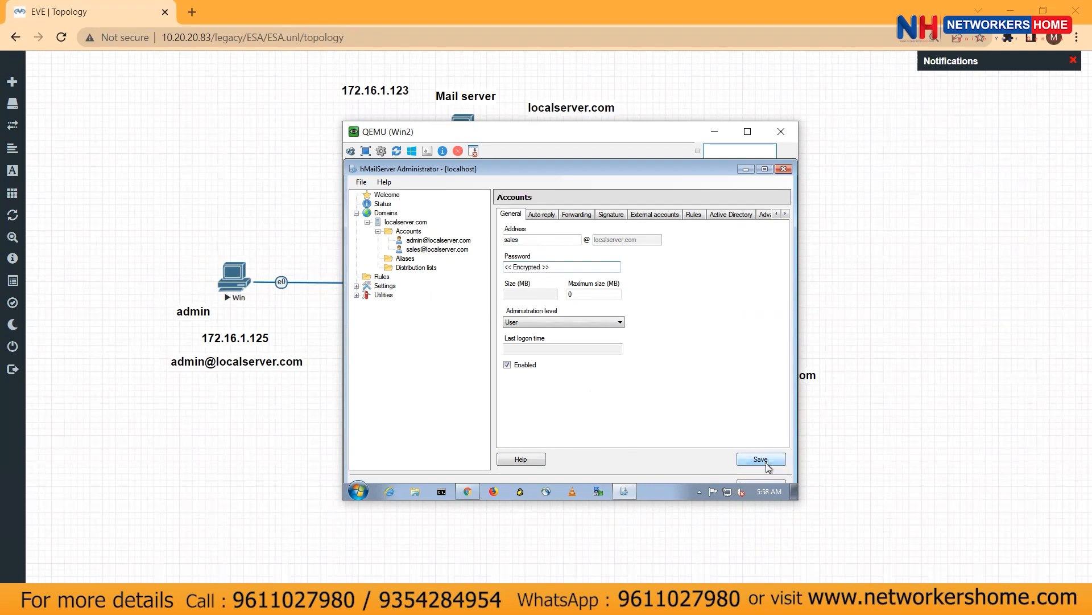
pyautogui.click(405, 233)
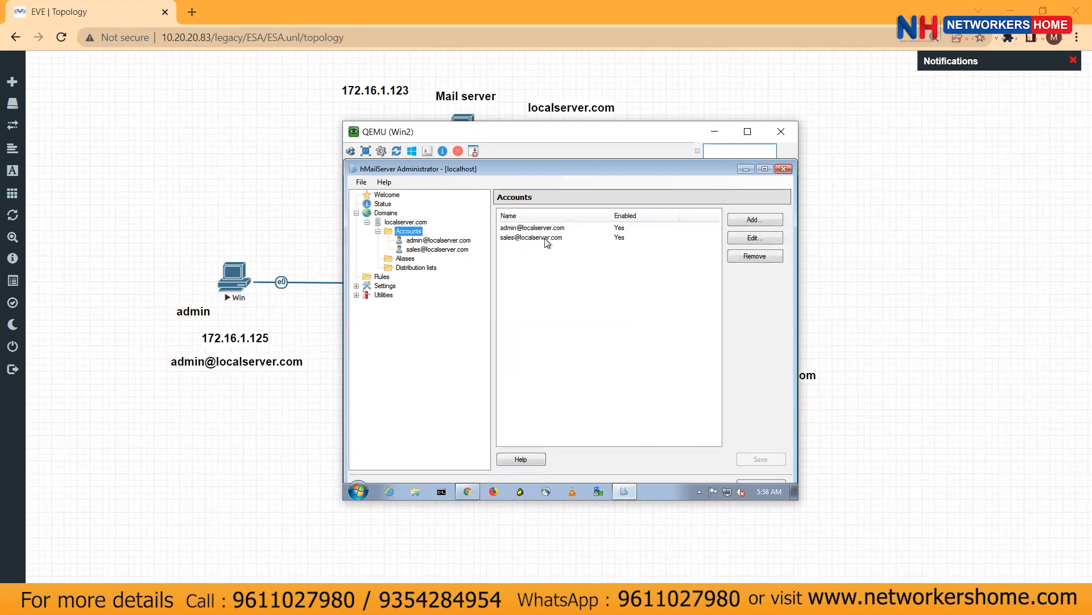
pyautogui.click(582, 237)
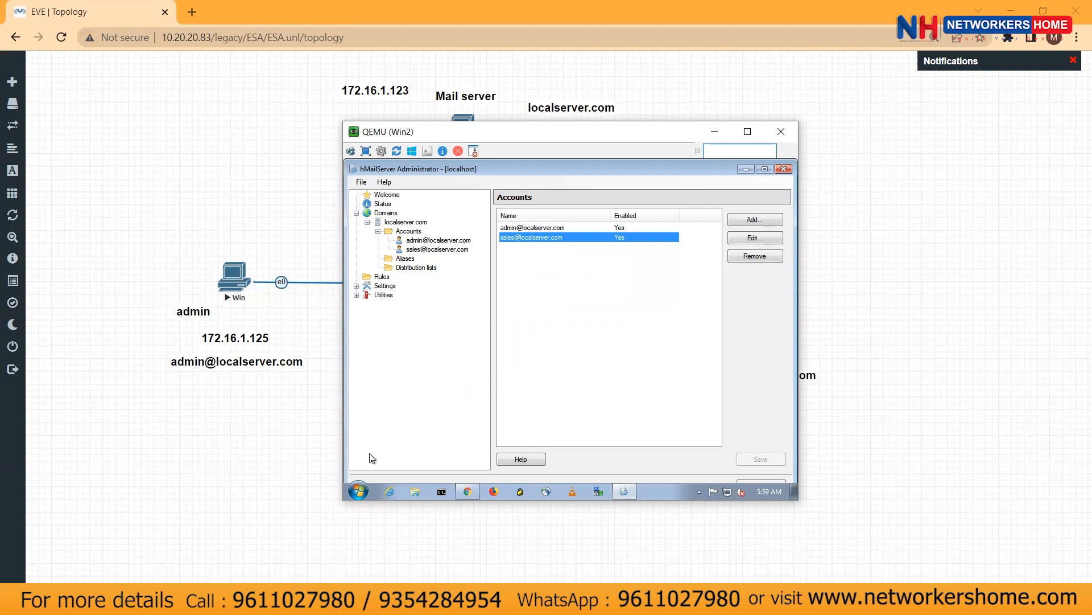
# Open File Explorer on the mail server VM and browse into C:\Windows
pyautogui.click(416, 491)
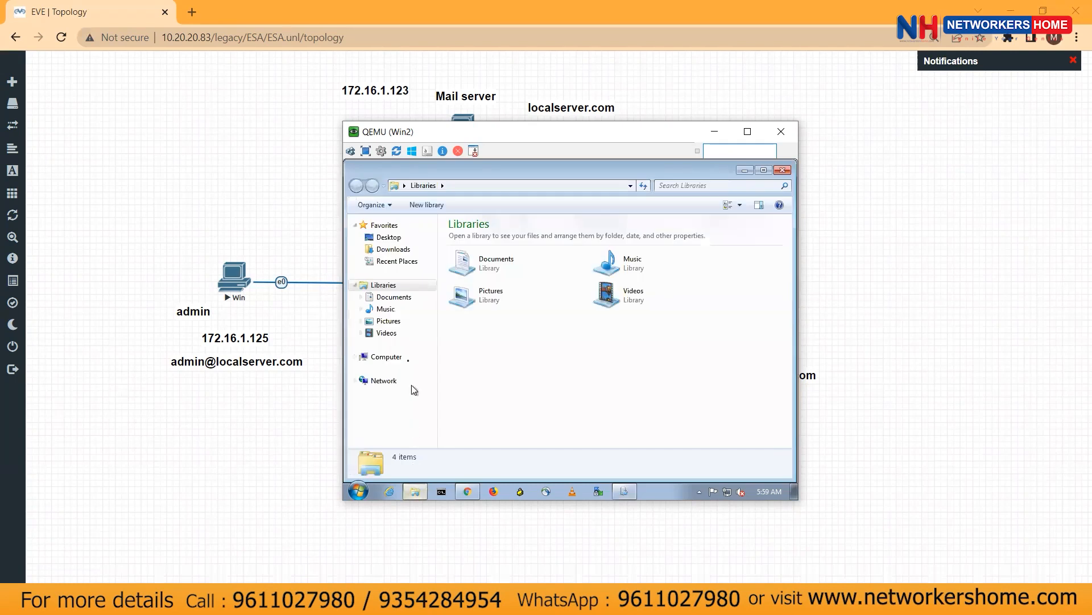
pyautogui.click(385, 358)
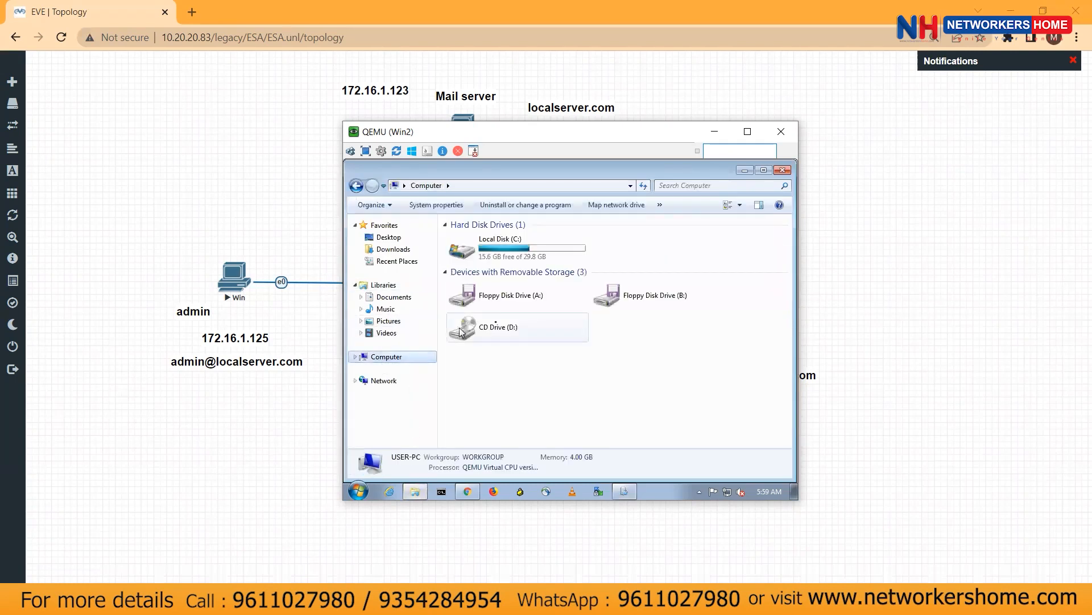
pyautogui.doubleClick(522, 253)
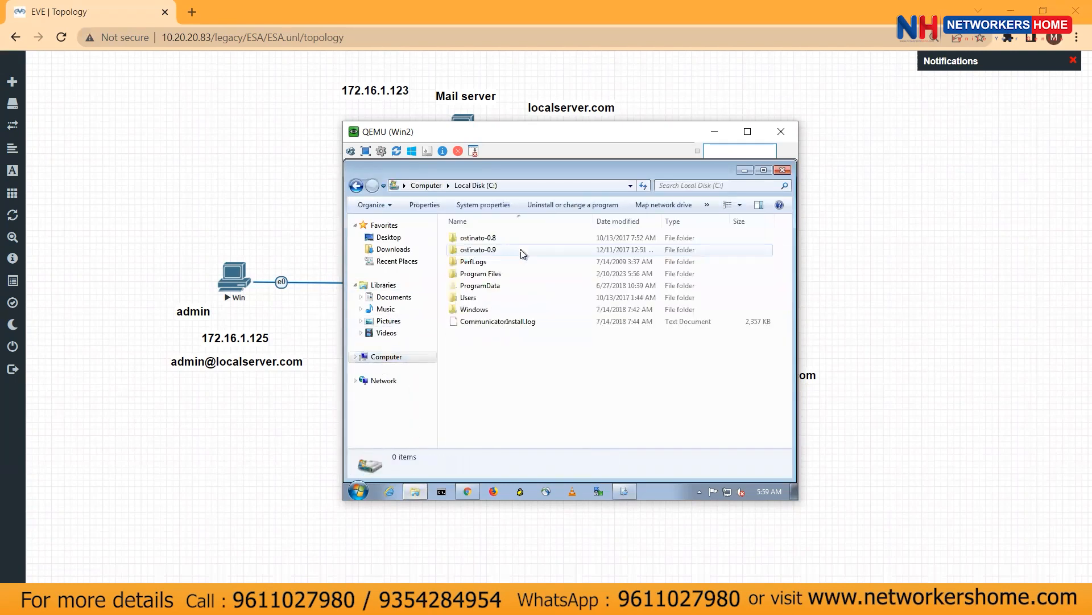
pyautogui.doubleClick(472, 310)
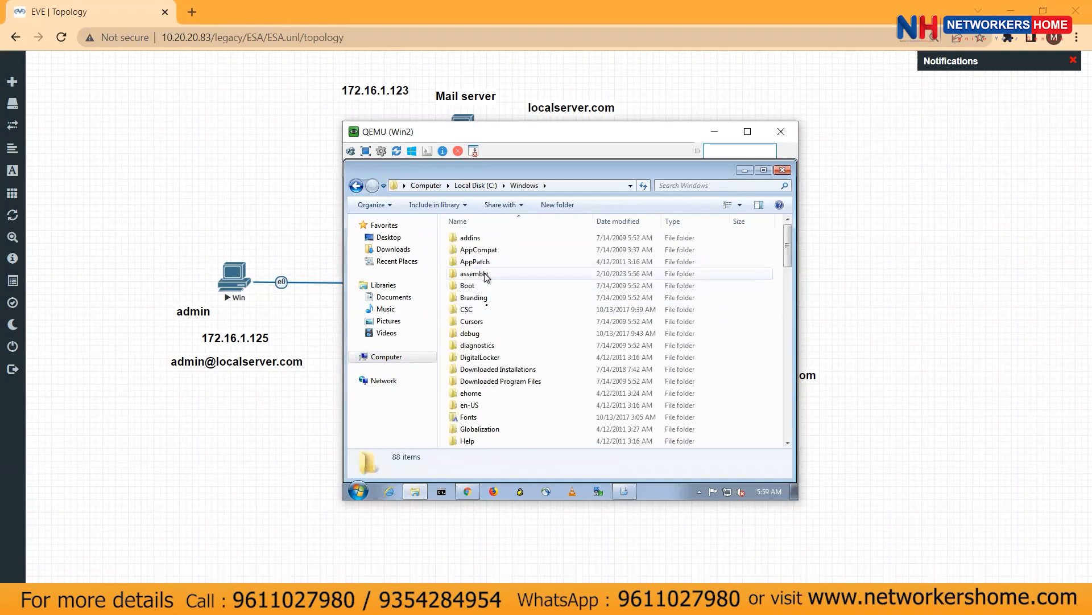
# Continue into System32\drivers\etc and open the hosts file
pyautogui.scroll(-3, 482, 422)
pyautogui.scroll(-7, 482, 422)
pyautogui.click(479, 442)
pyautogui.doubleClick(478, 442)
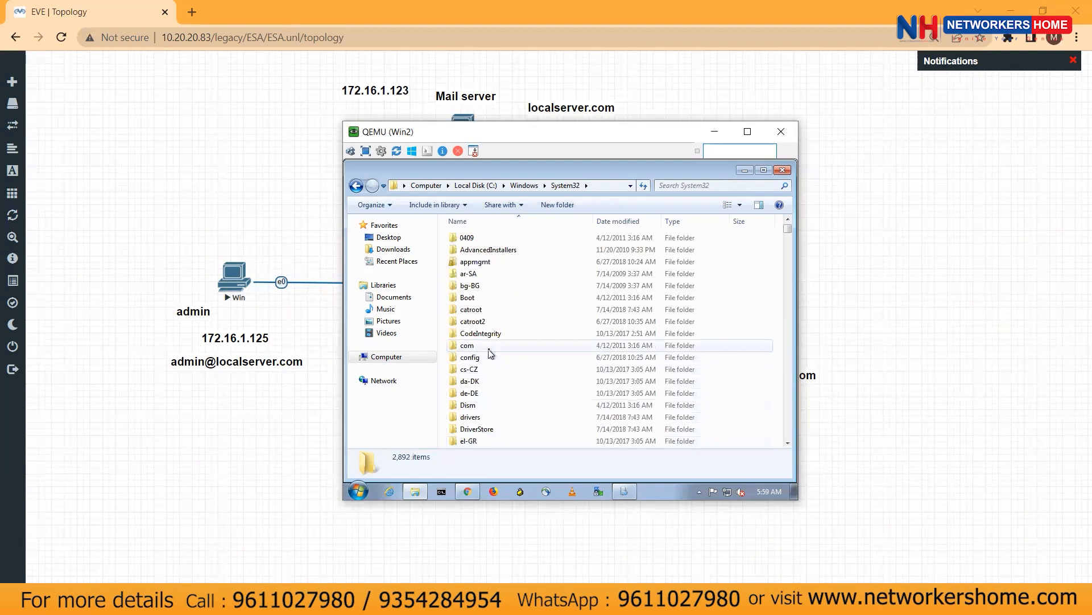
pyautogui.doubleClick(475, 419)
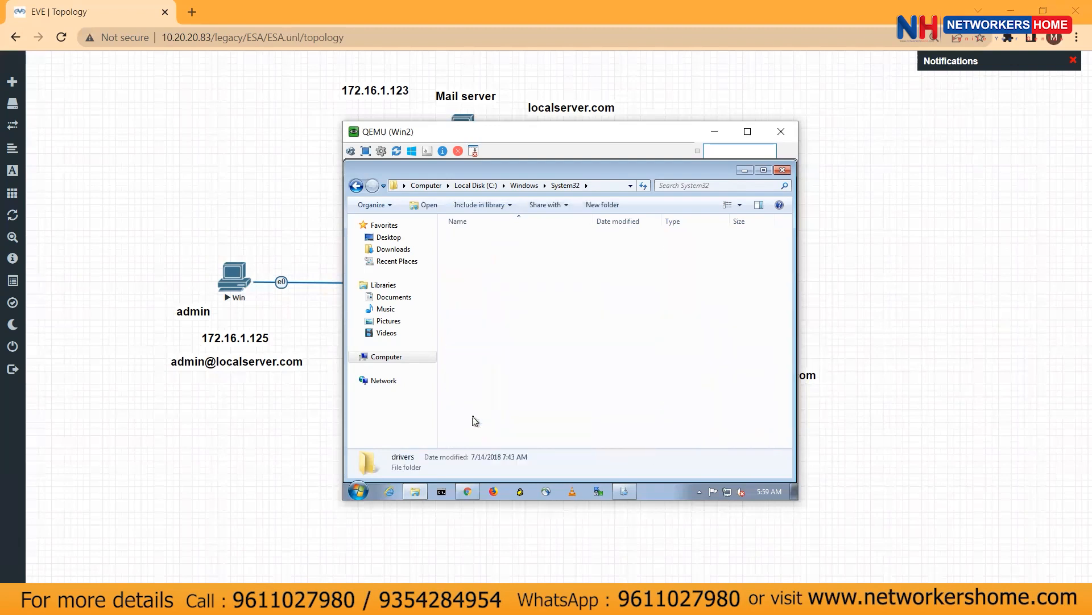
pyautogui.doubleClick(468, 251)
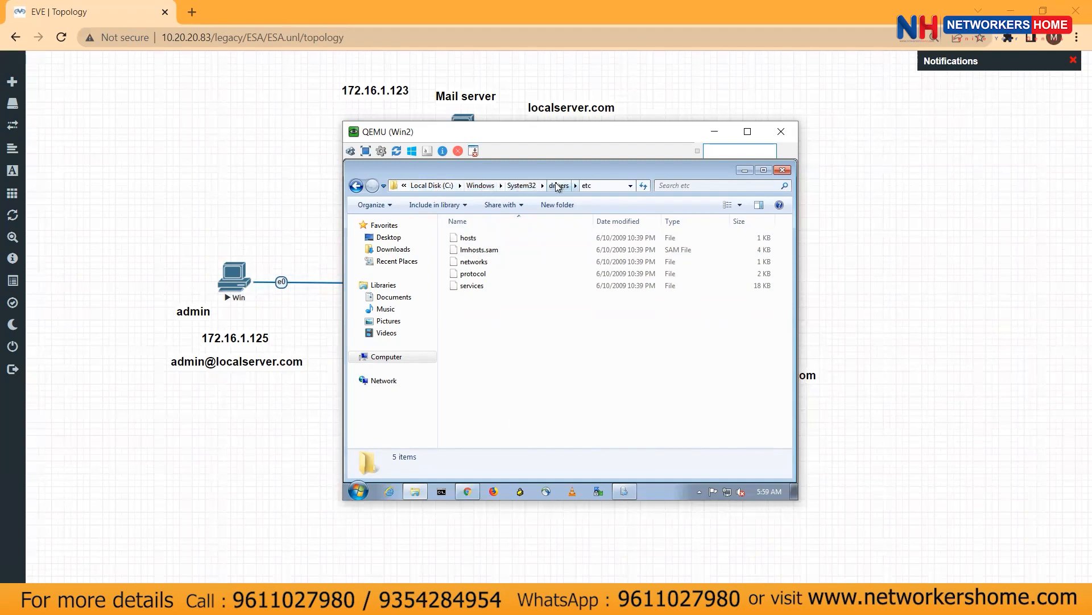
pyautogui.click(474, 238)
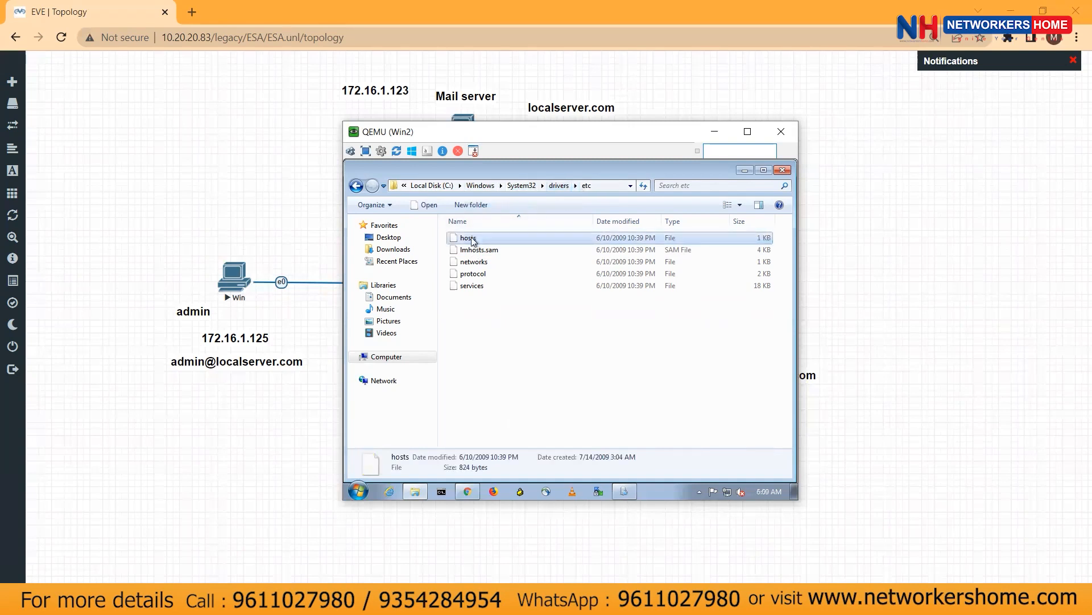
pyautogui.doubleClick(473, 240)
# Open hosts in Notepad, enlarge its window, and move the console aside to show the topology
pyautogui.click(583, 253)
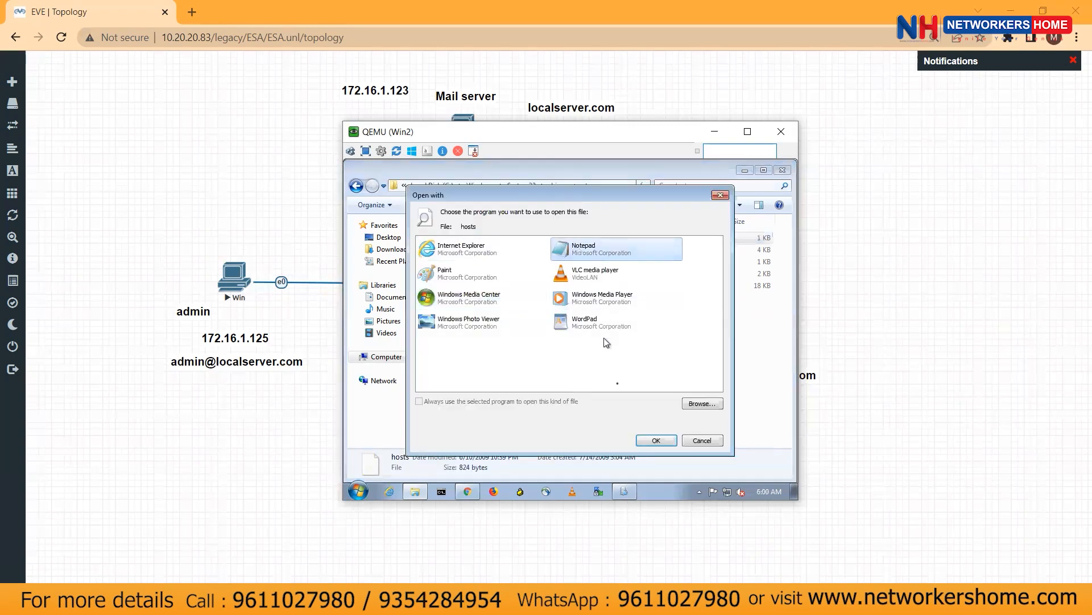
pyautogui.click(654, 440)
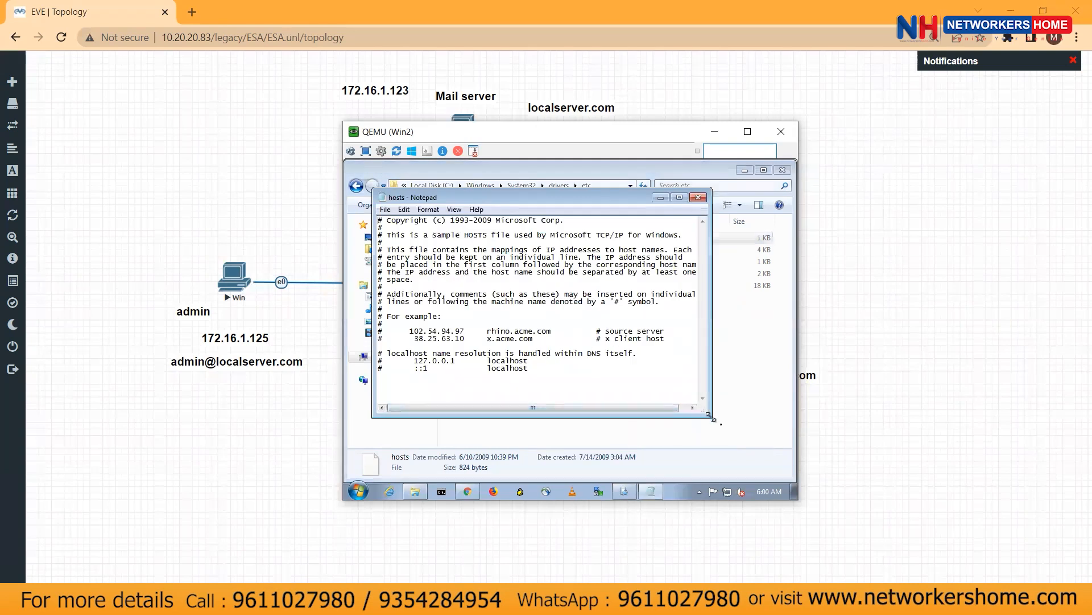
pyautogui.moveTo(709, 417); pyautogui.dragTo(817, 476)
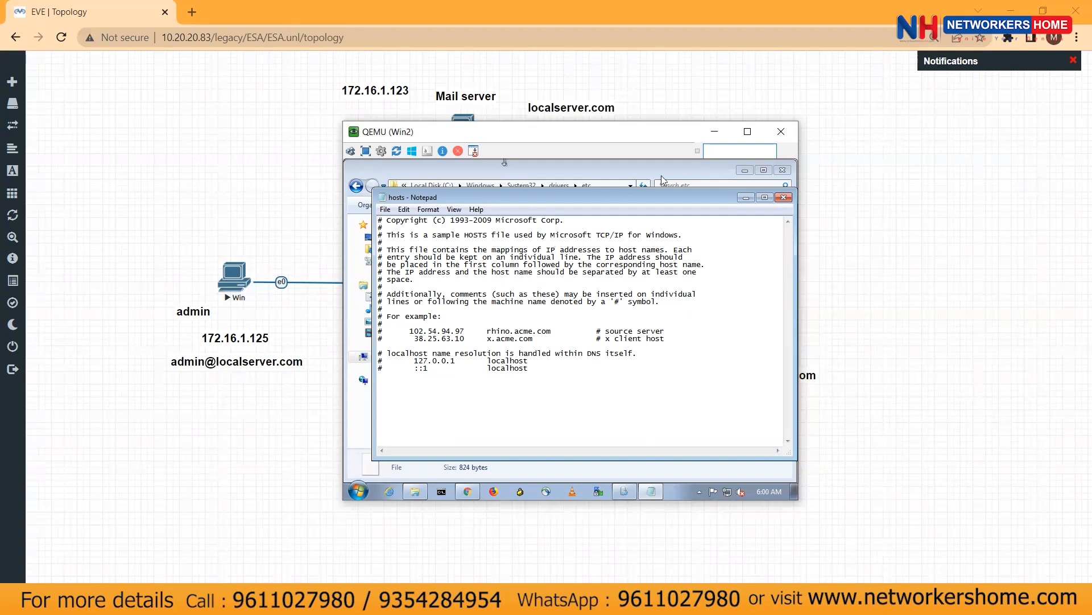
pyautogui.moveTo(494, 135); pyautogui.dragTo(675, 180)
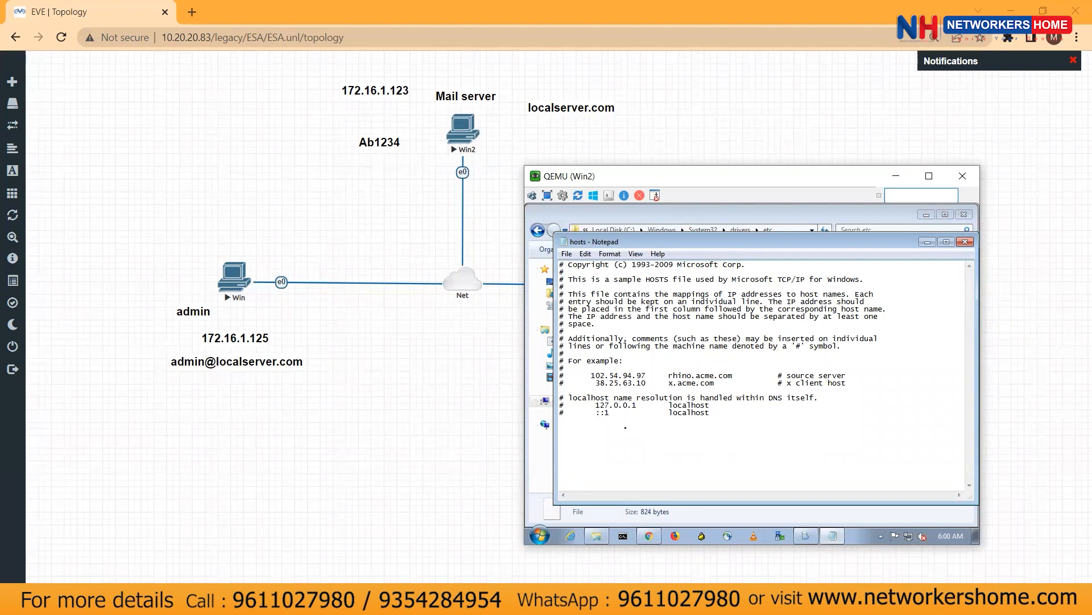
# Add the entry '127.0.0.1 mail.localserver.com' below the ::1 line
pyautogui.click(625, 427)
pyautogui.write('127.0.0.1')
pyautogui.press('Tab')
pyautogui.write('mail.localserver.com')
# Duplicate the entry and edit the copy into '127.0.0.1 localserver.com'
pyautogui.hotkey('shift', 'Up')
pyautogui.hotkey('ctrl', 'c')
pyautogui.click(571, 434)
pyautogui.hotkey('ctrl', 'v')
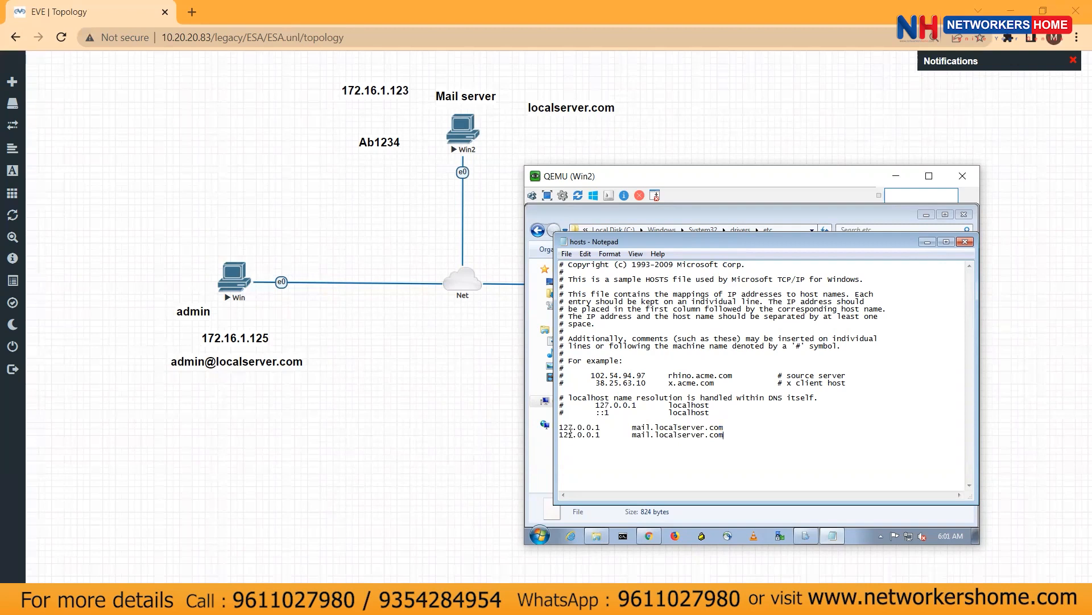
pyautogui.hotkey('ctrl', 'Left')
pyautogui.press('BackSpace')
pyautogui.press('BackSpace')
pyautogui.press('BackSpace')
pyautogui.press('BackSpace')
pyautogui.press('Up')
pyautogui.press('Left')
pyautogui.press('Left')
pyautogui.press('BackSpace')
# Paste two more copies, prefixed as smtp.mail.localserver.com and pop3.mail.localserver.com
pyautogui.hotkey('ctrl', 'v')
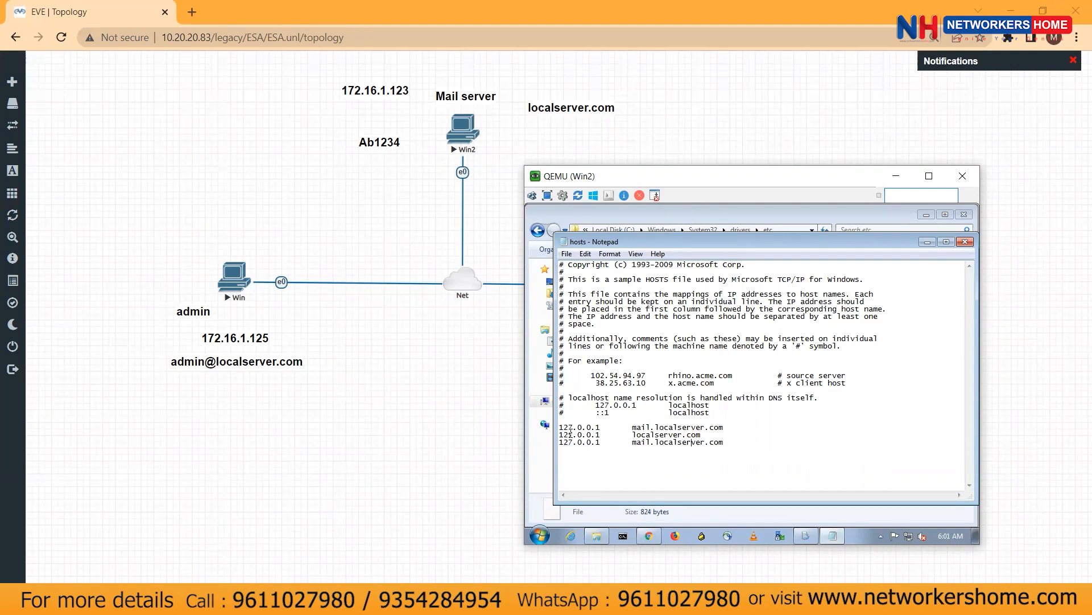
pyautogui.press('Left')
pyautogui.press('Left')
pyautogui.write('smtp.')
pyautogui.hotkey('ctrl', 'v')
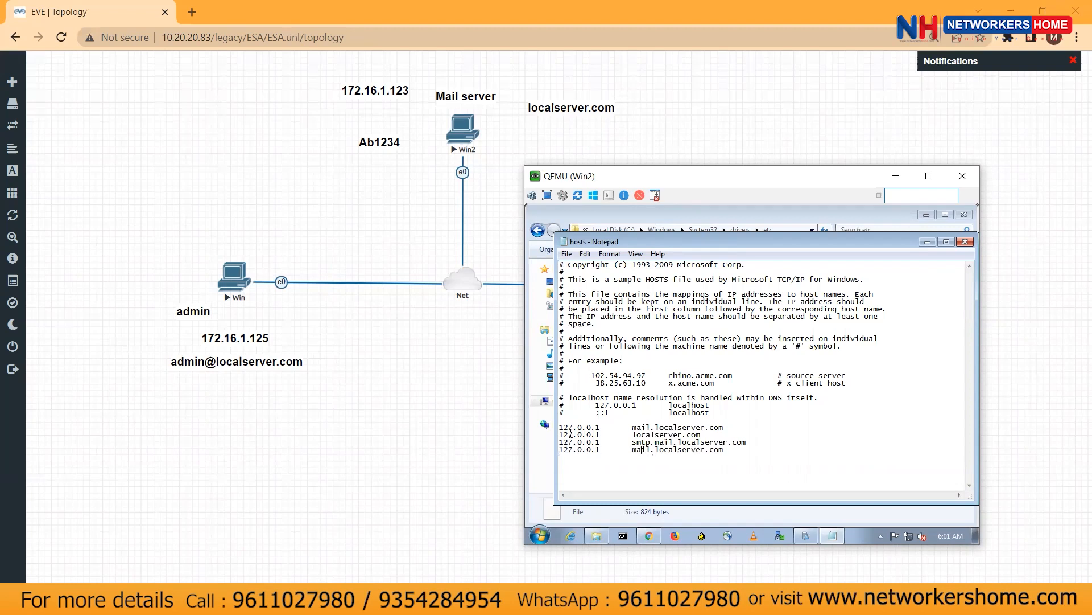
pyautogui.write('pop3.')
# Add an imap.mail.localserver.com entry and save the hosts file
pyautogui.moveTo(748, 451); pyautogui.dragTo(553, 430)
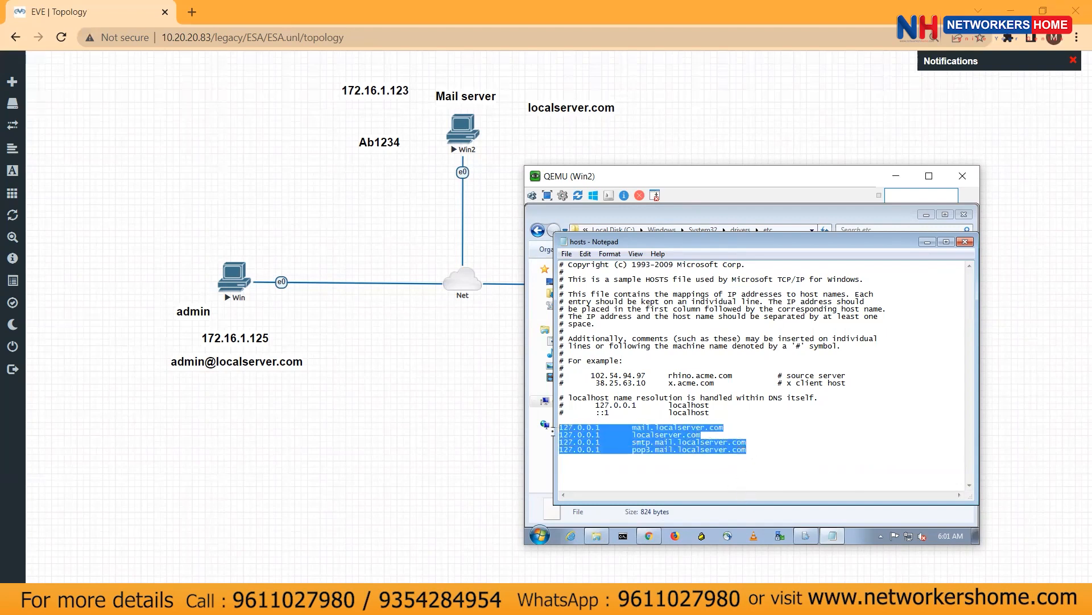
pyautogui.click(630, 435)
pyautogui.moveTo(632, 427); pyautogui.dragTo(750, 452)
pyautogui.click(758, 453)
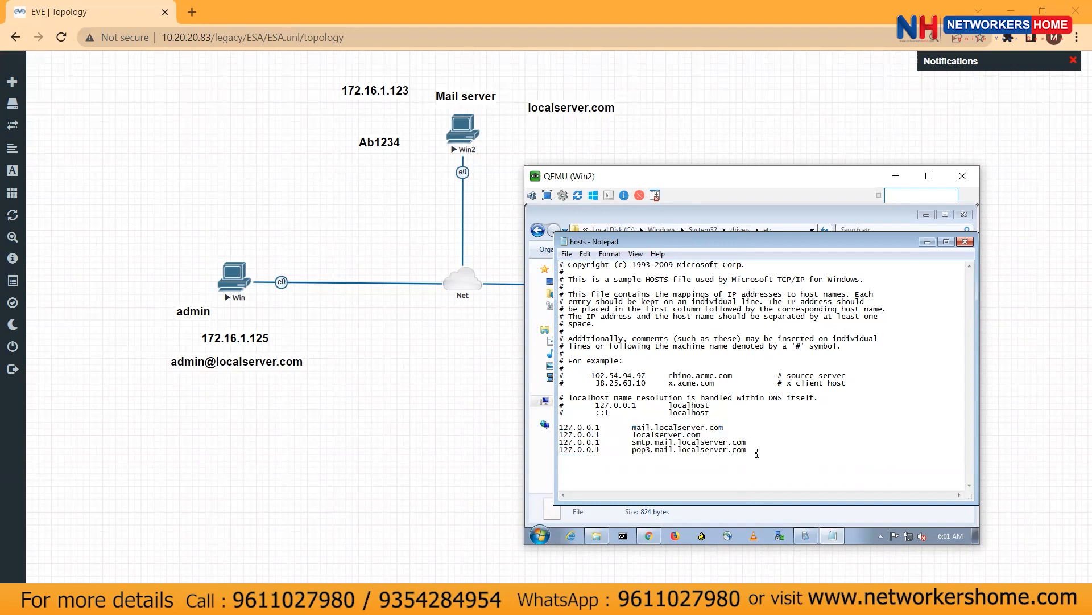
pyautogui.hotkey('ctrl', 'v')
pyautogui.hotkey('ctrl', 'Left')
pyautogui.write('imap.')
pyautogui.hotkey('ctrl', 's')
# Reopen hosts in Notepad, review the five 127.0.0.1 entries, then close it
pyautogui.click(965, 241)
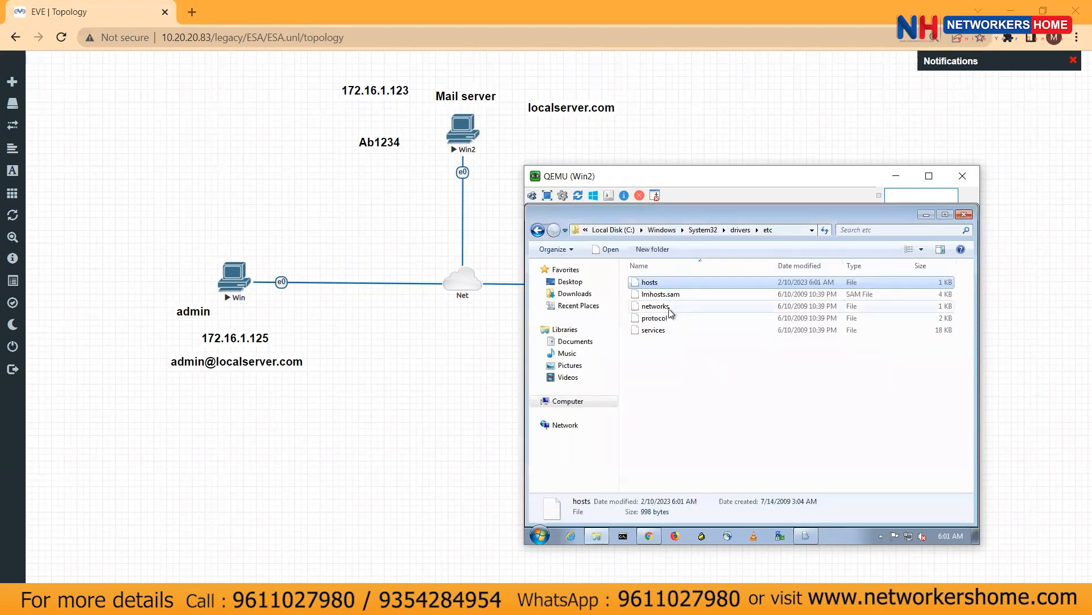
pyautogui.doubleClick(667, 283)
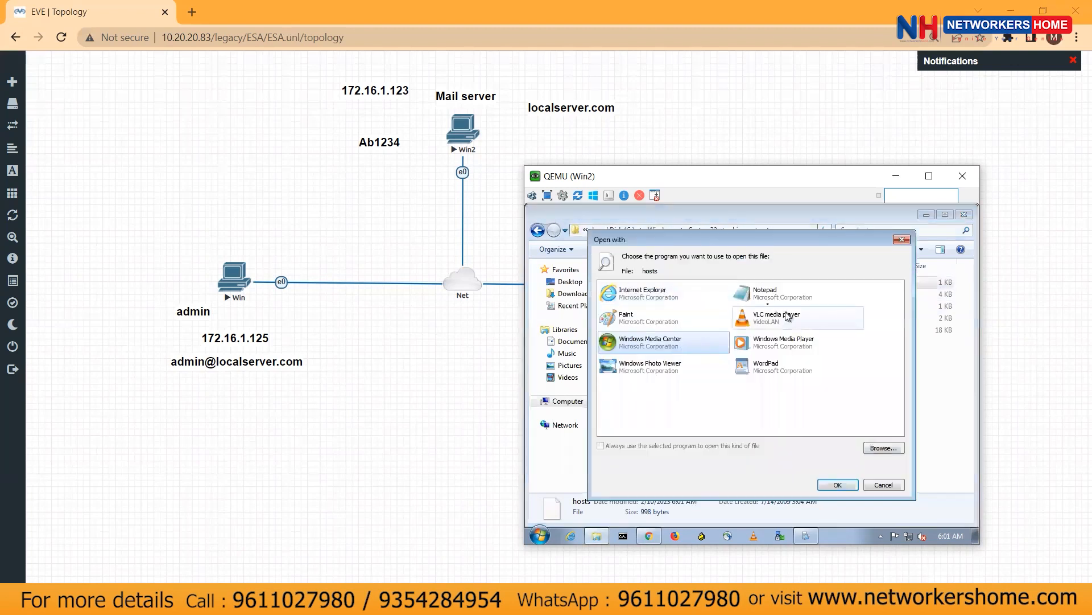
pyautogui.click(837, 484)
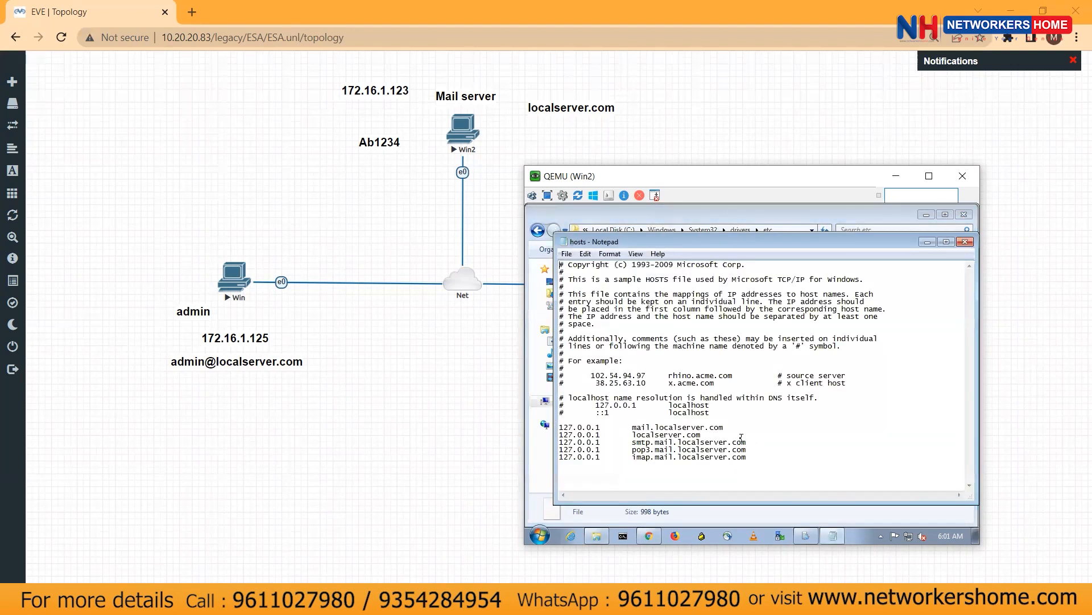
pyautogui.moveTo(751, 458); pyautogui.dragTo(562, 427)
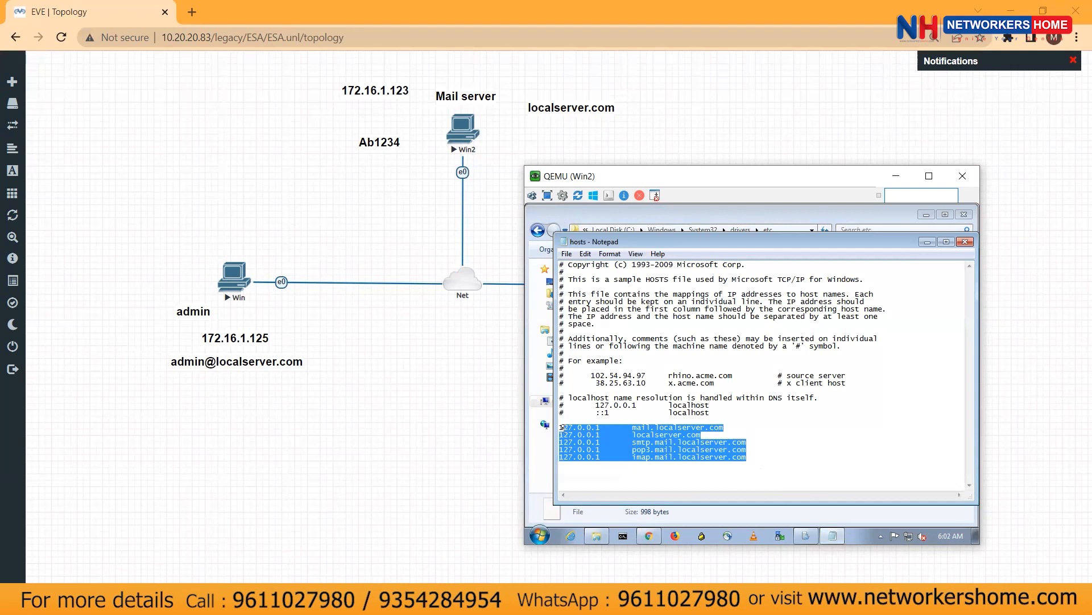
pyautogui.click(755, 443)
pyautogui.moveTo(747, 459); pyautogui.dragTo(560, 426)
pyautogui.click(966, 243)
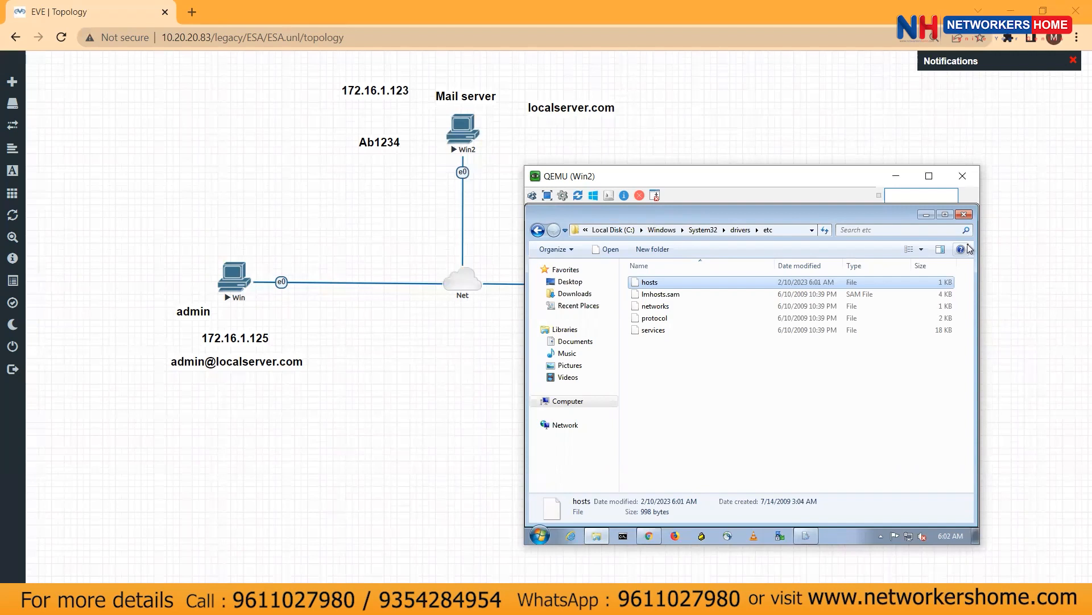
# Close the etc folder window and minimize the Win2 mail server console
pyautogui.click(963, 215)
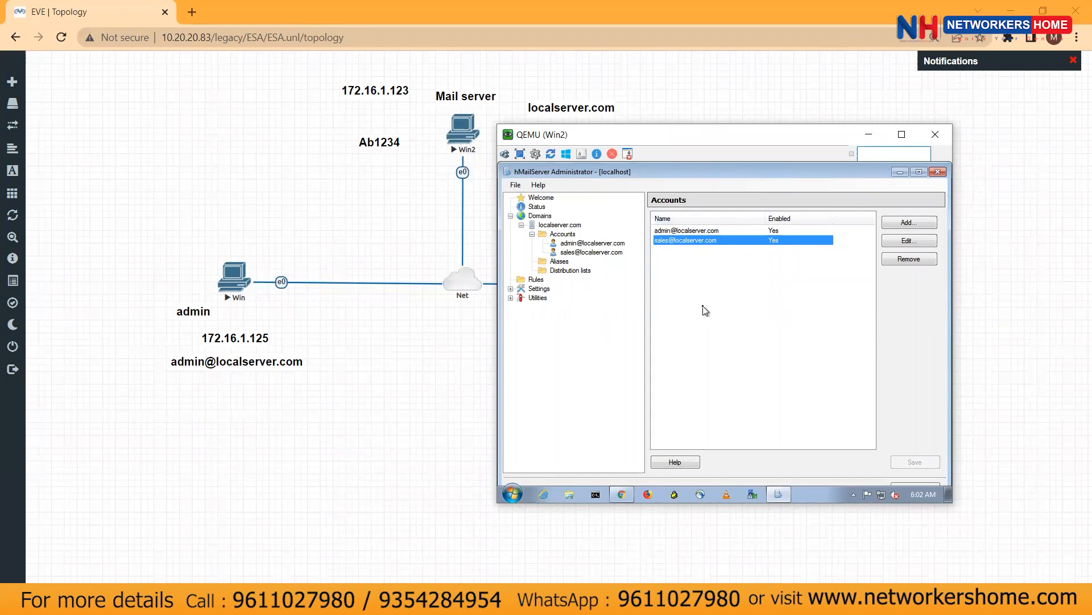
pyautogui.click(869, 135)
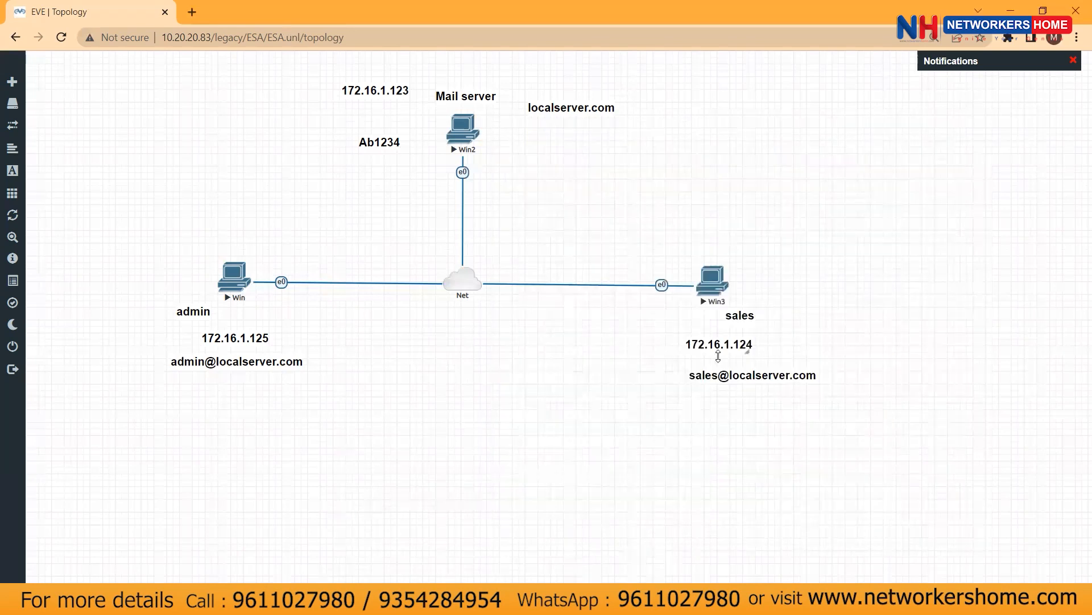
# Bring up the admin client's (Win) console, reposition it, and launch Chrome
pyautogui.moveTo(476, 576)
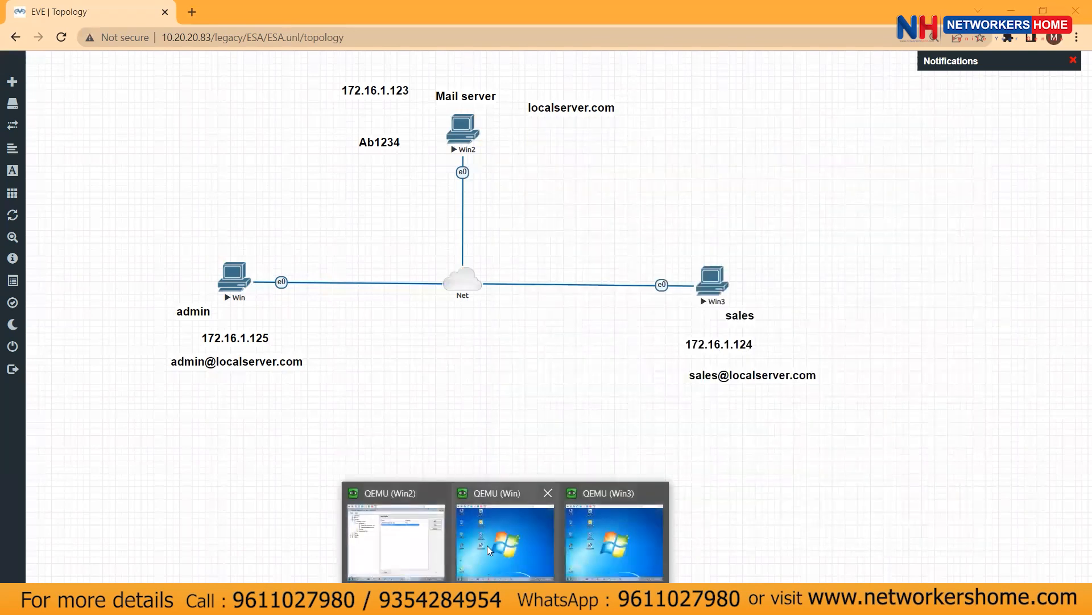
pyautogui.click(487, 549)
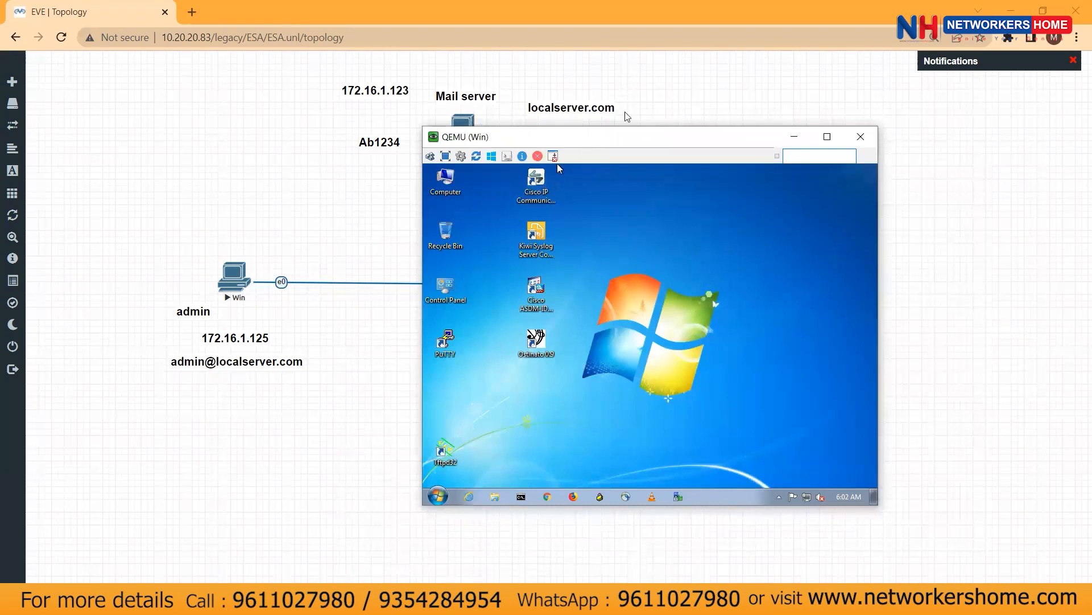
pyautogui.moveTo(584, 139); pyautogui.dragTo(625, 112)
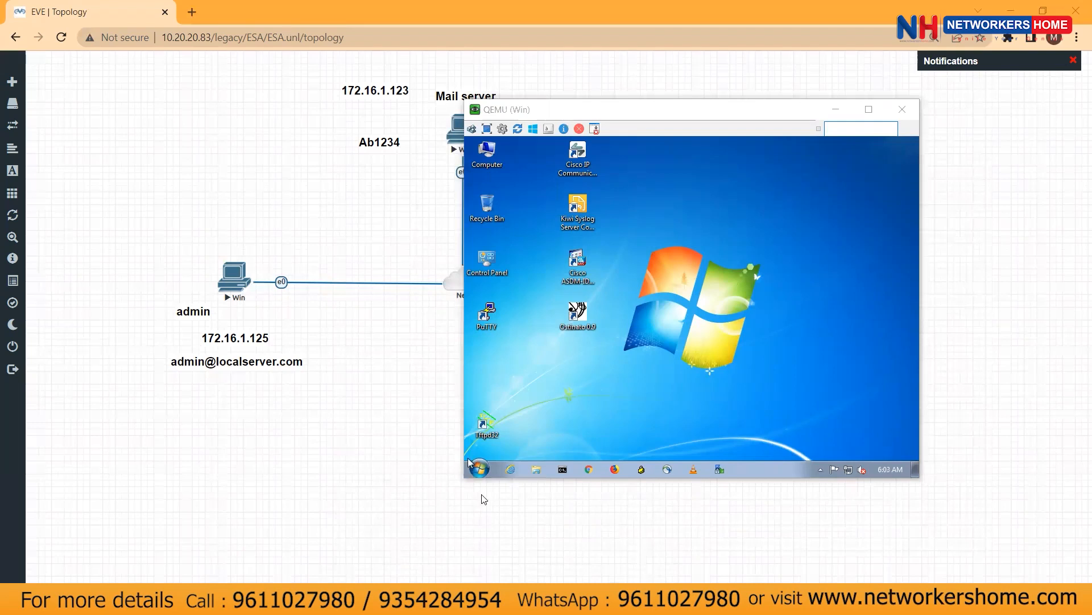
pyautogui.click(590, 469)
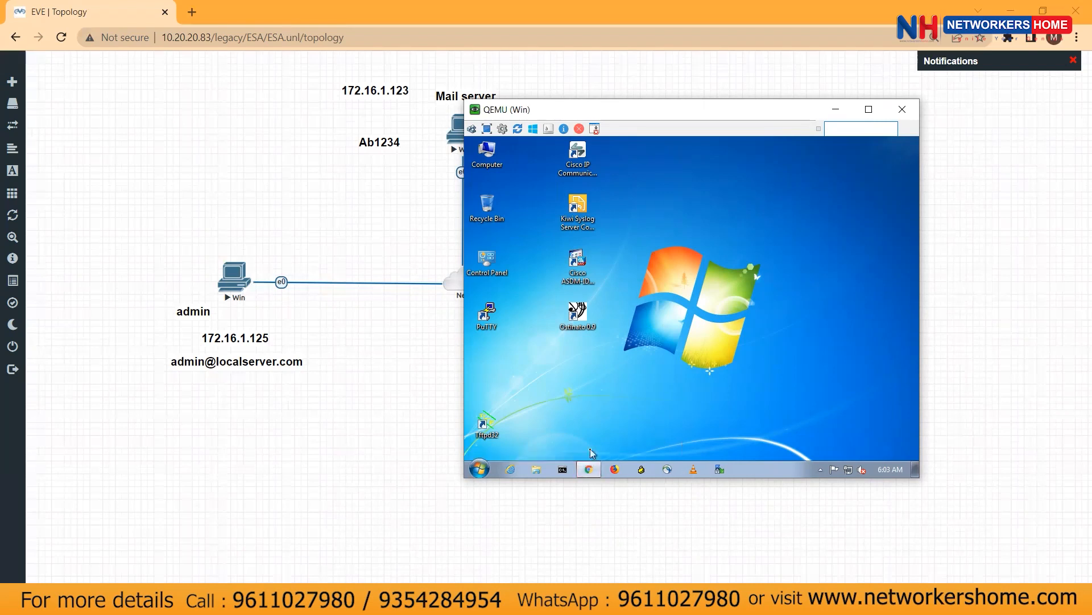
pyautogui.moveTo(590, 469)
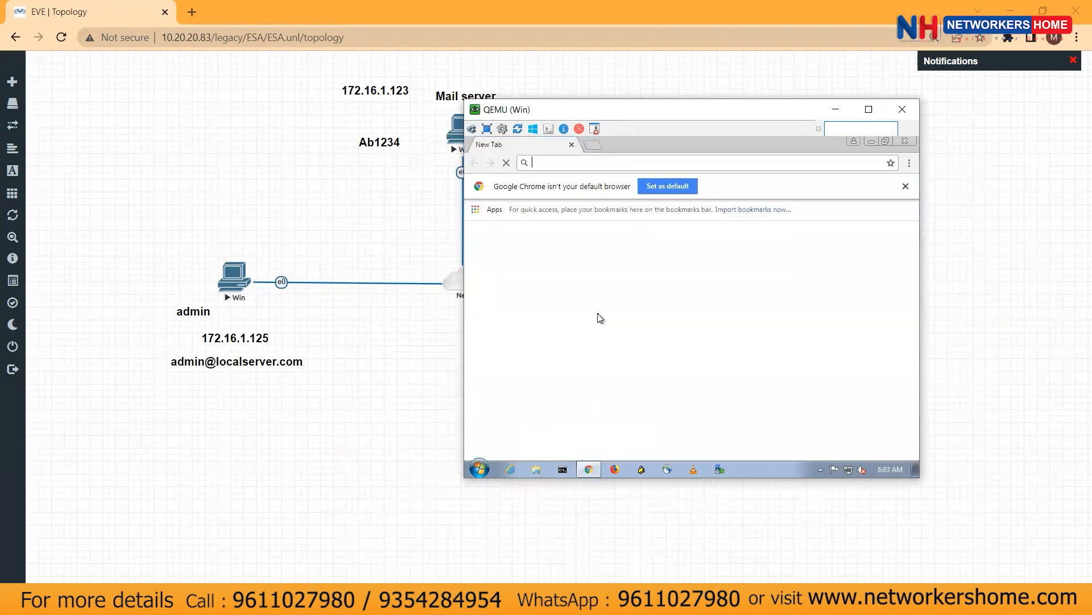
# Search 'thunderbird download', open thunderbird.net, and start the Free Download
pyautogui.click(568, 164)
pyautogui.write('thunder')
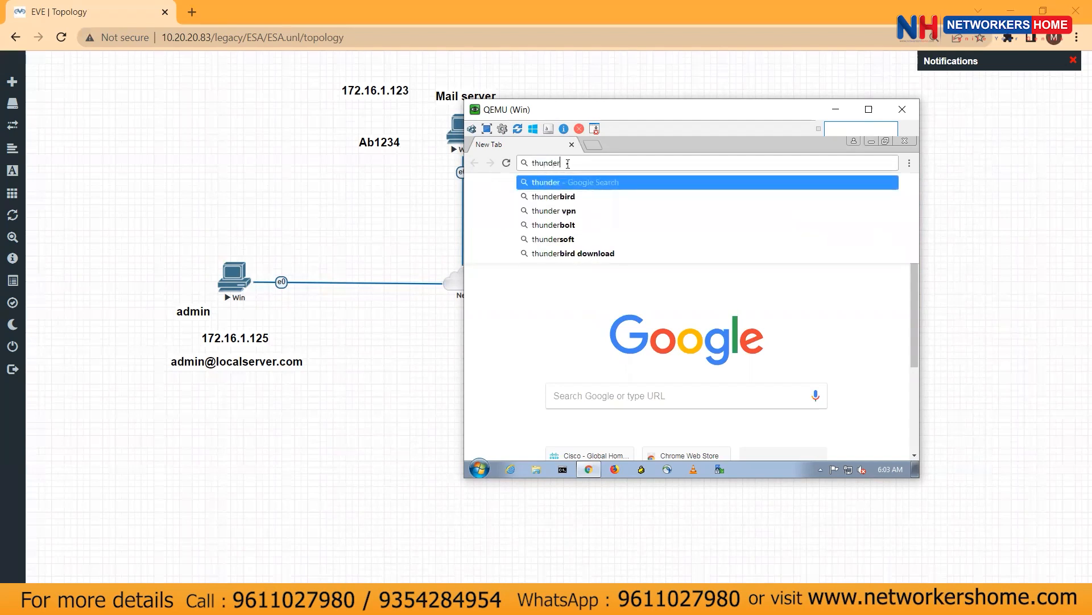
pyautogui.press('Down')
pyautogui.press('Down')
pyautogui.press('Down')
pyautogui.press('Down')
pyautogui.press('Down')
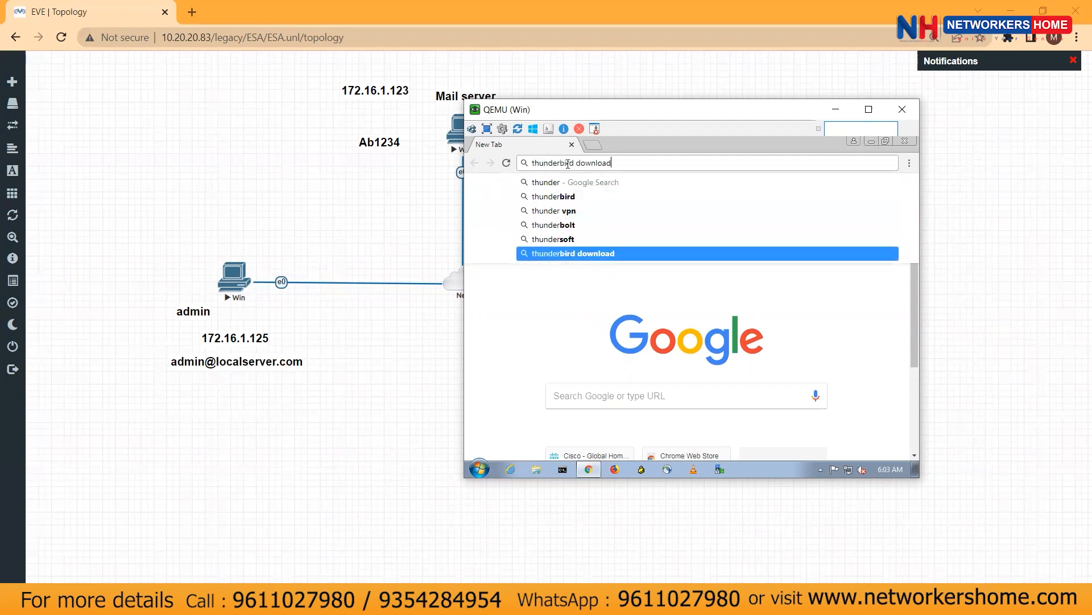
pyautogui.press('Return')
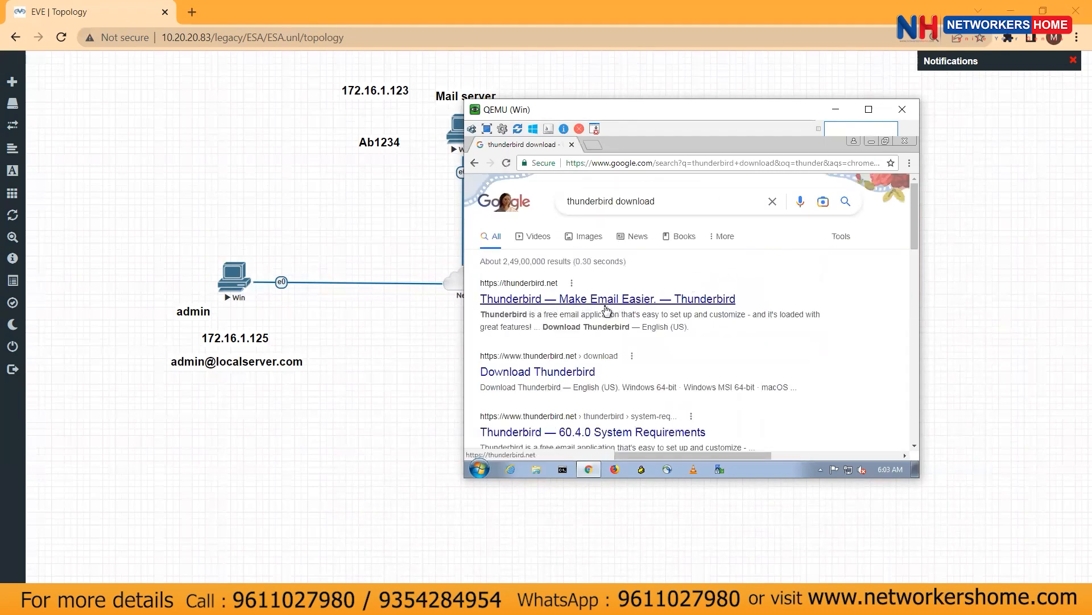
pyautogui.click(632, 305)
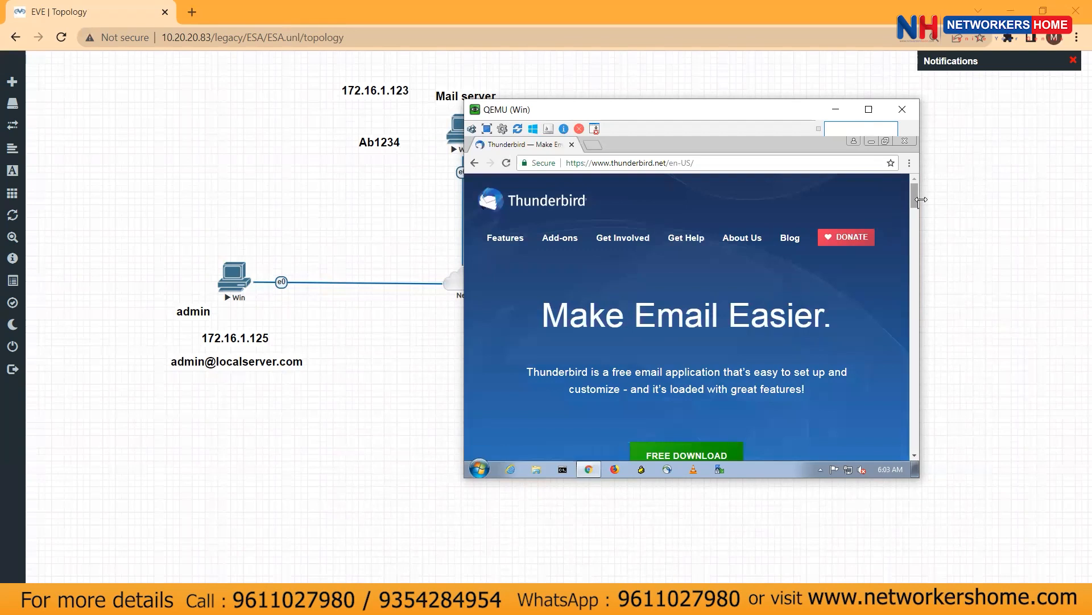
pyautogui.scroll(-1, 808, 363)
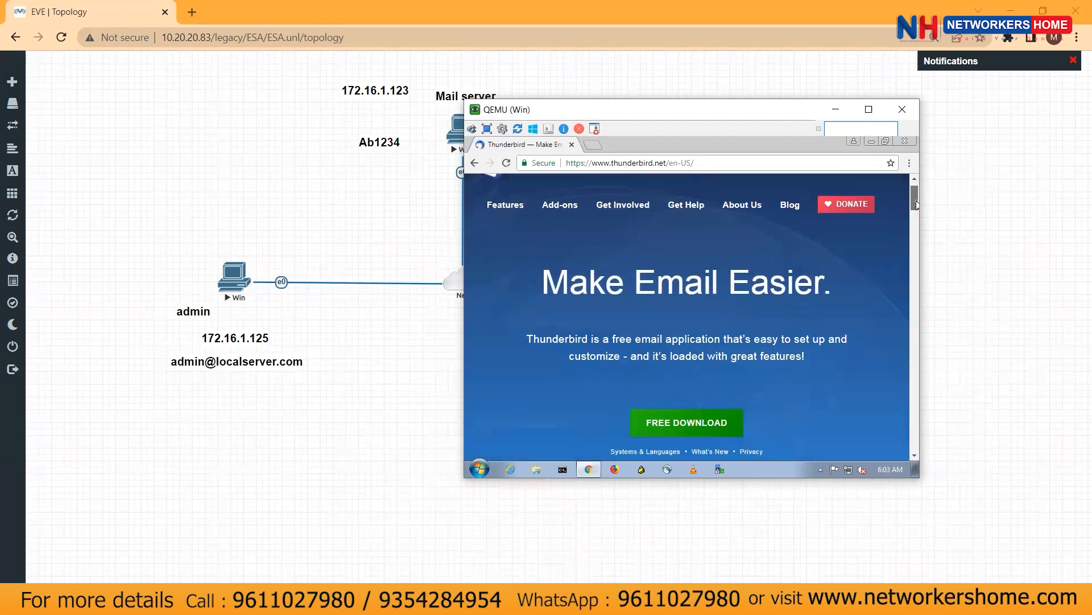
pyautogui.click(690, 416)
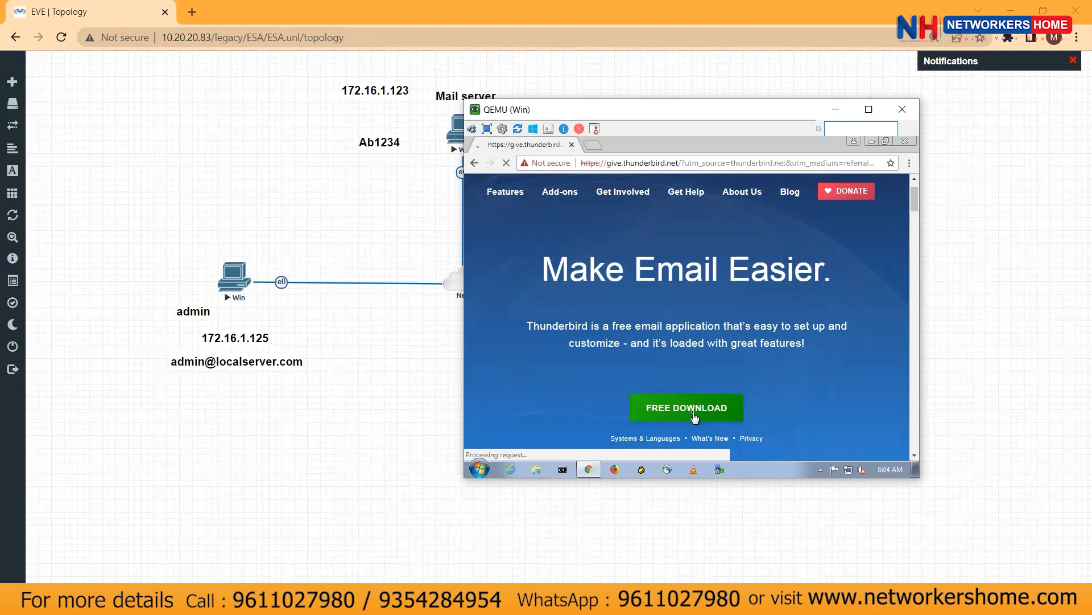
# Proceed past the privacy warning and retry the download from the download page
pyautogui.click(520, 436)
pyautogui.click(592, 268)
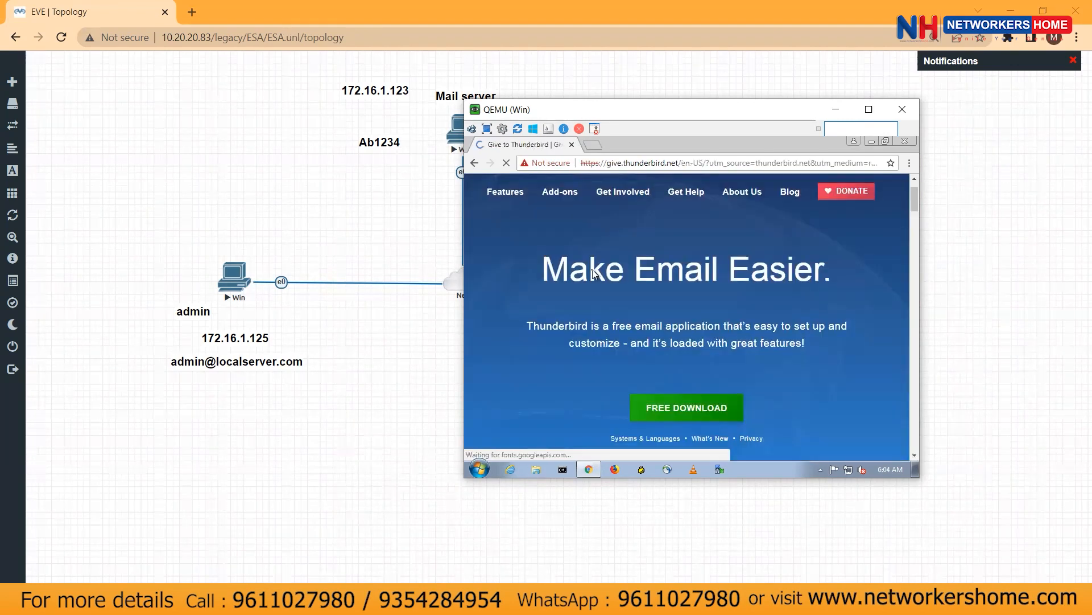
pyautogui.scroll(-2, 684, 391)
pyautogui.scroll(2, 683, 390)
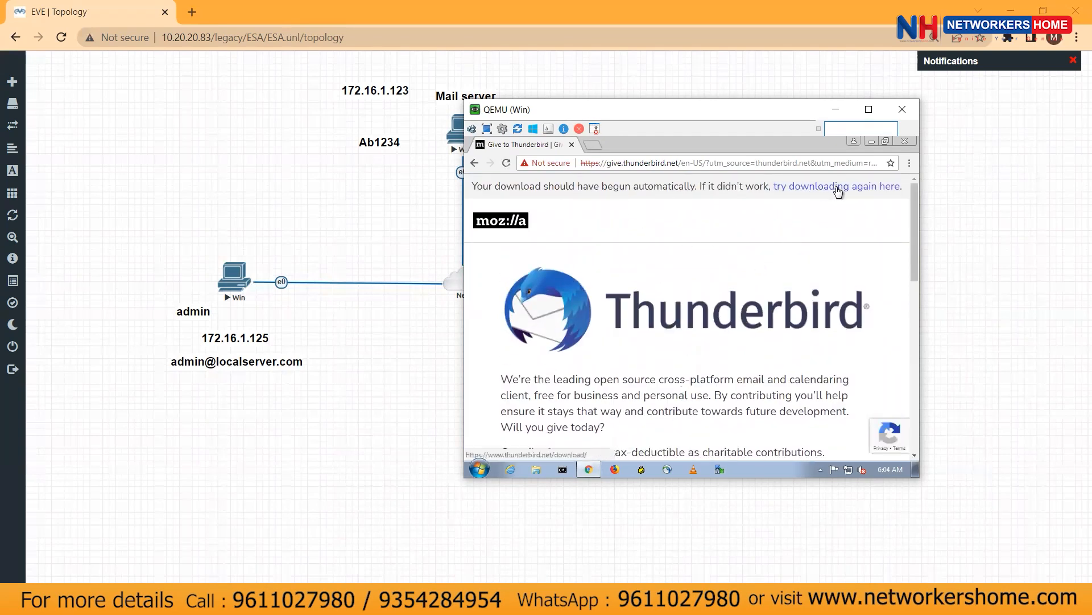
pyautogui.click(838, 187)
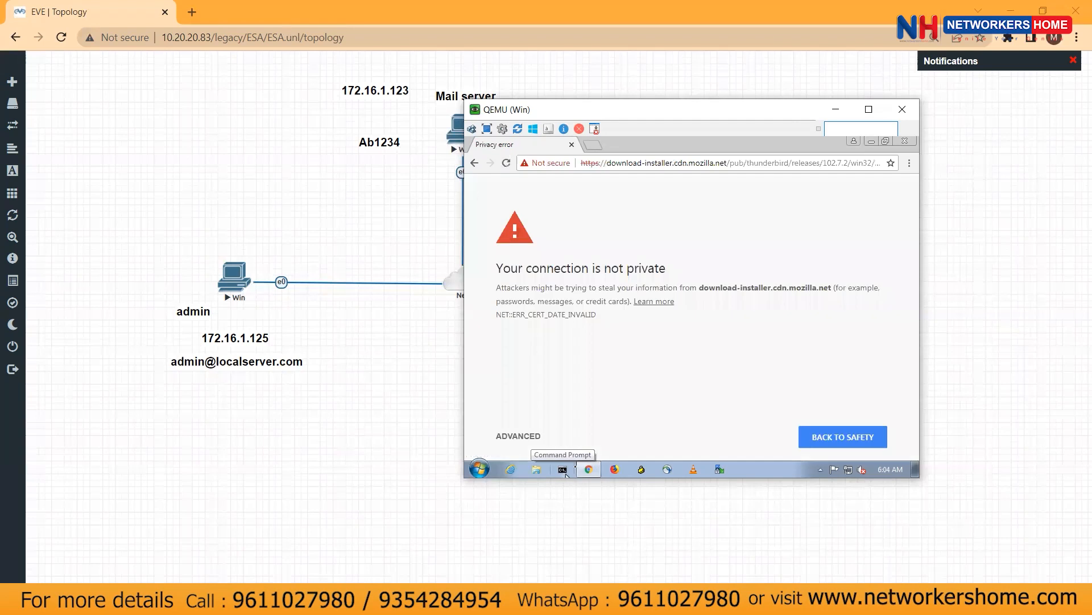
# Bypass the certificate warning and open the downloaded Thunderbird Setup 102.7.2 installer
pyautogui.click(535, 443)
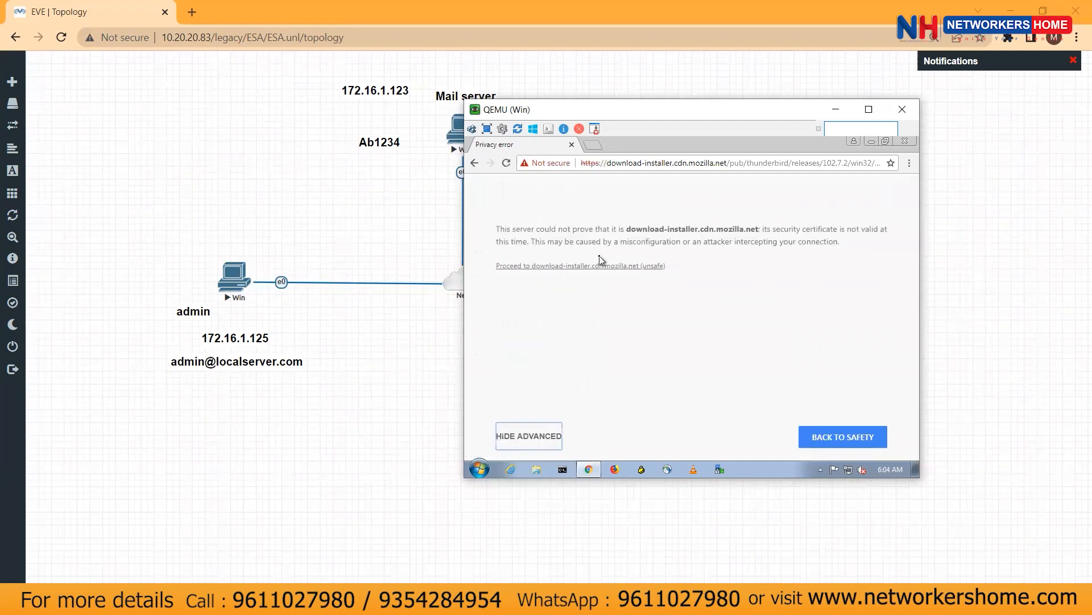
pyautogui.click(599, 271)
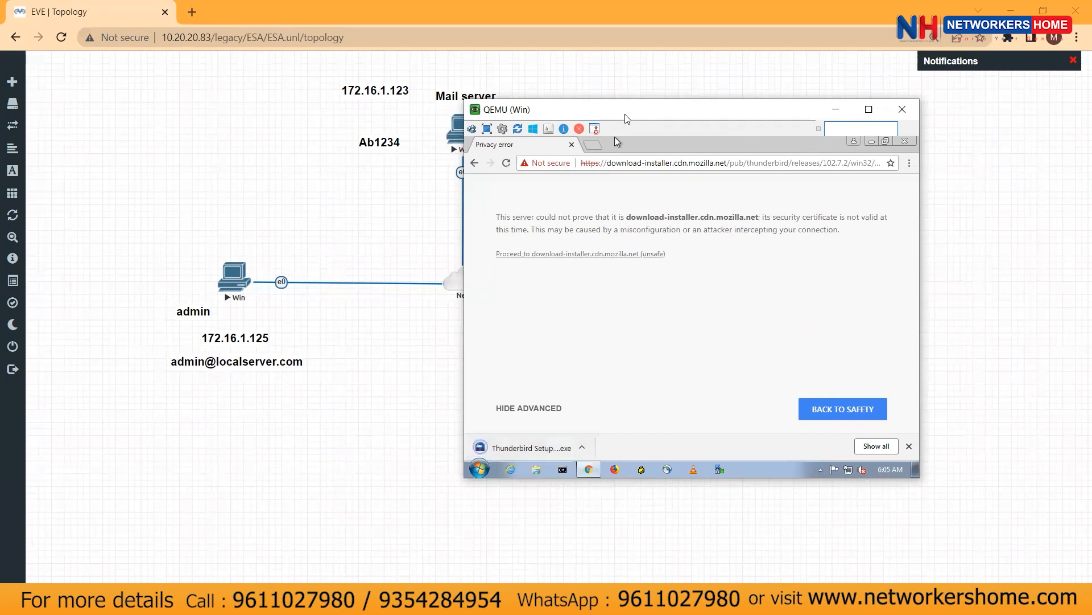
pyautogui.moveTo(620, 112); pyautogui.dragTo(540, 156)
pyautogui.click(441, 493)
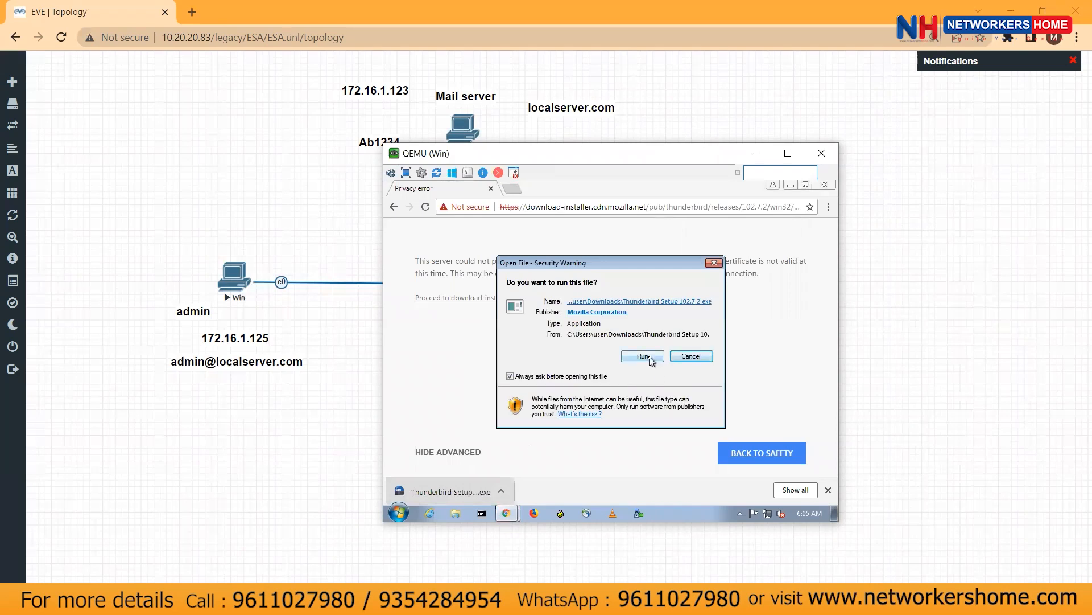
# Run the installer through a standard Thunderbird setup and launch Thunderbird
pyautogui.click(643, 356)
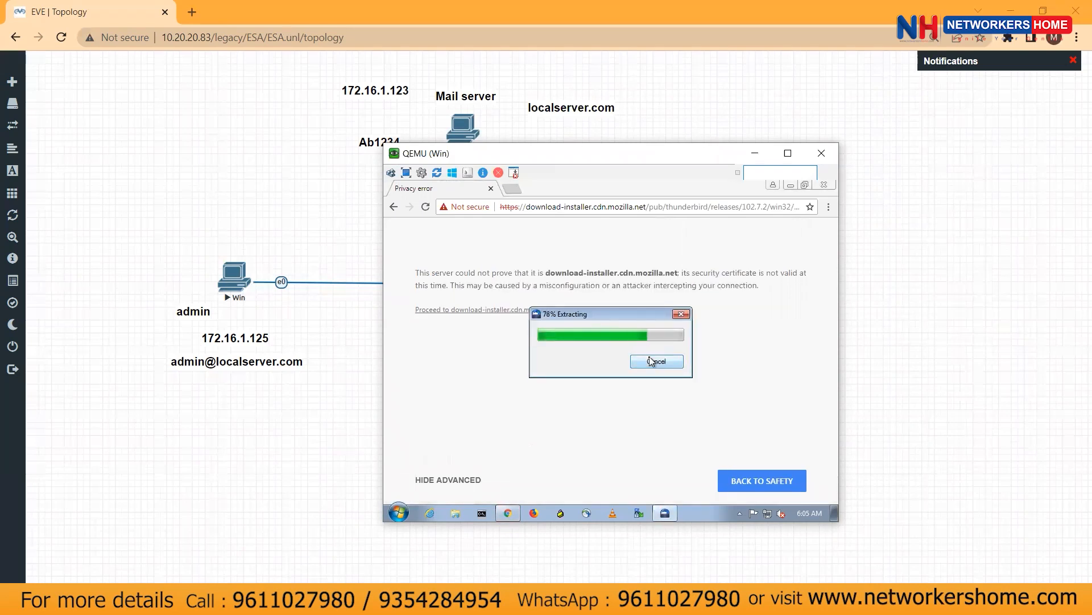
pyautogui.click(674, 440)
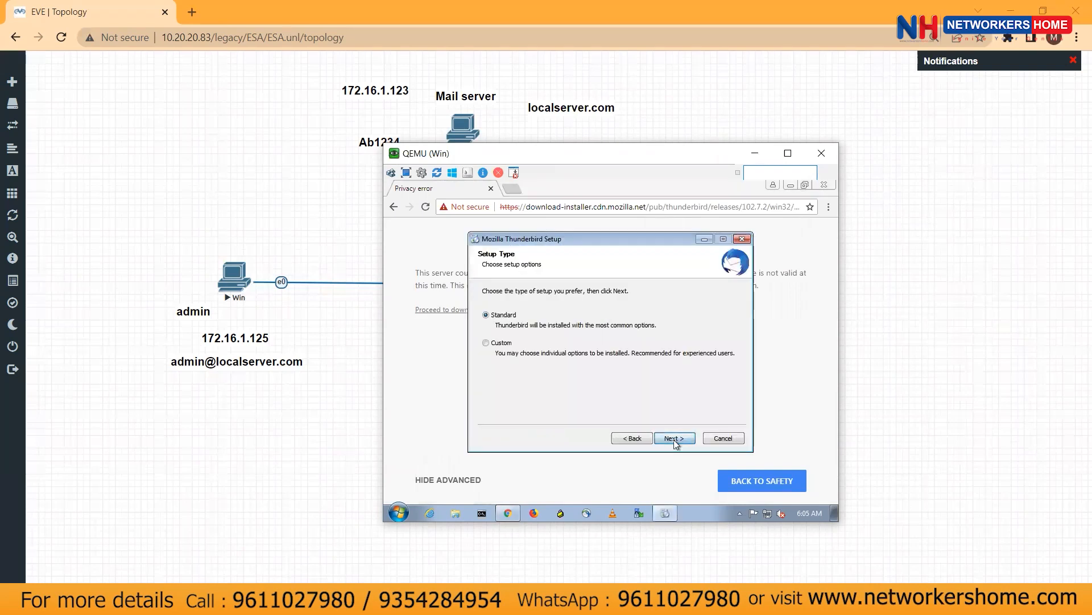
pyautogui.click(675, 441)
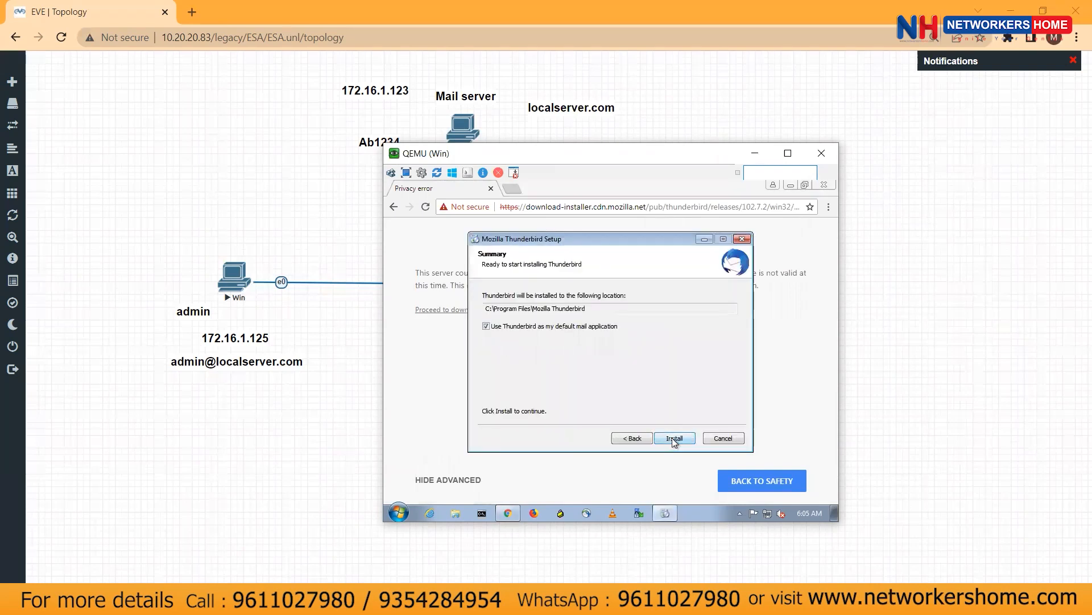
pyautogui.click(675, 439)
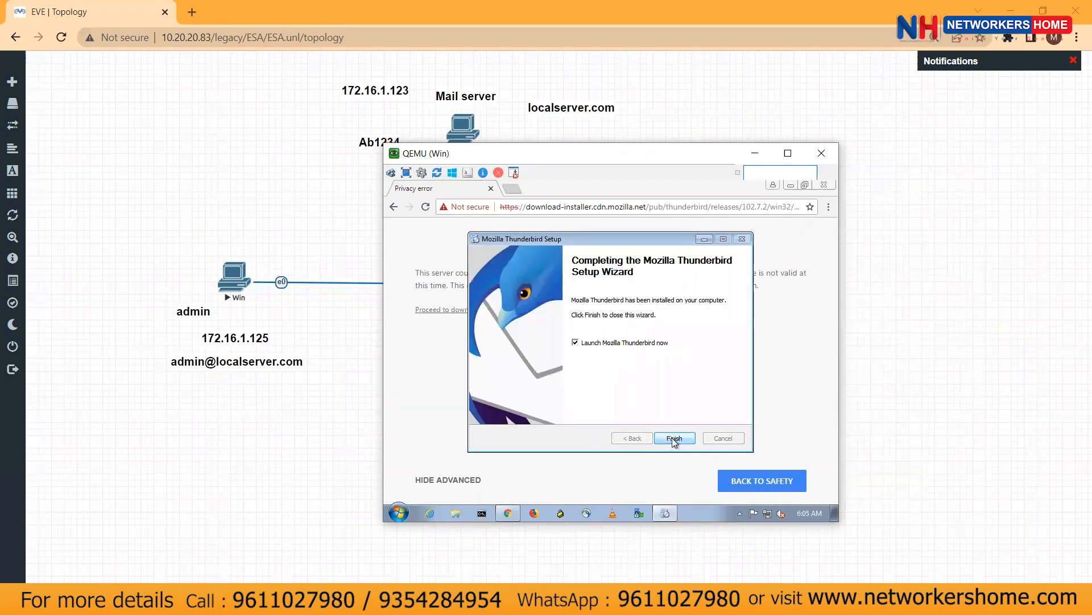
pyautogui.click(675, 438)
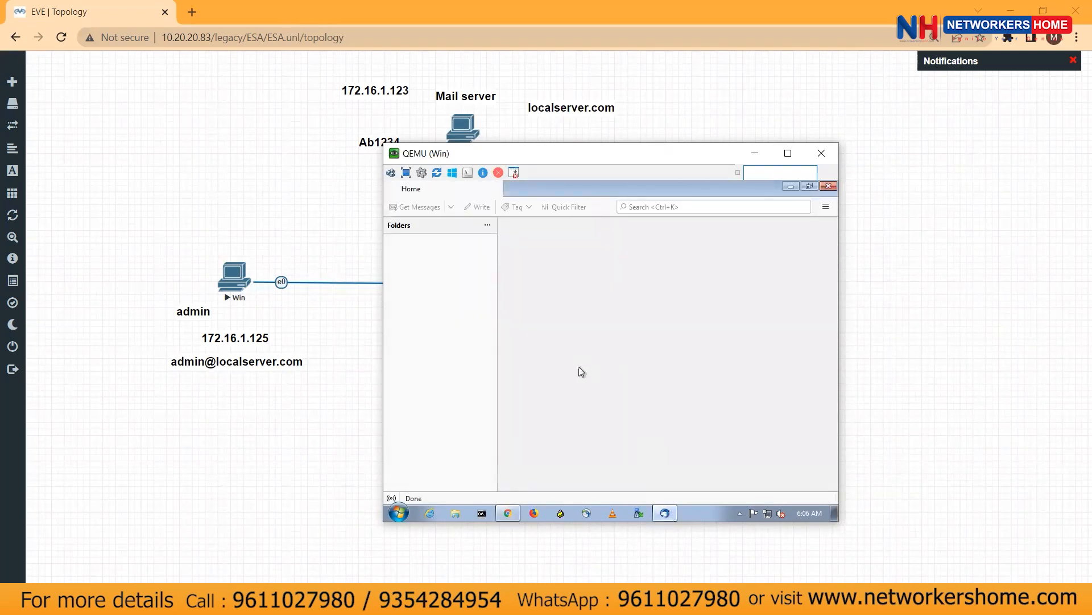
# Dismiss Thunderbird's info bar at account setup and return to the EVE-NG lab topology
pyautogui.click(825, 480)
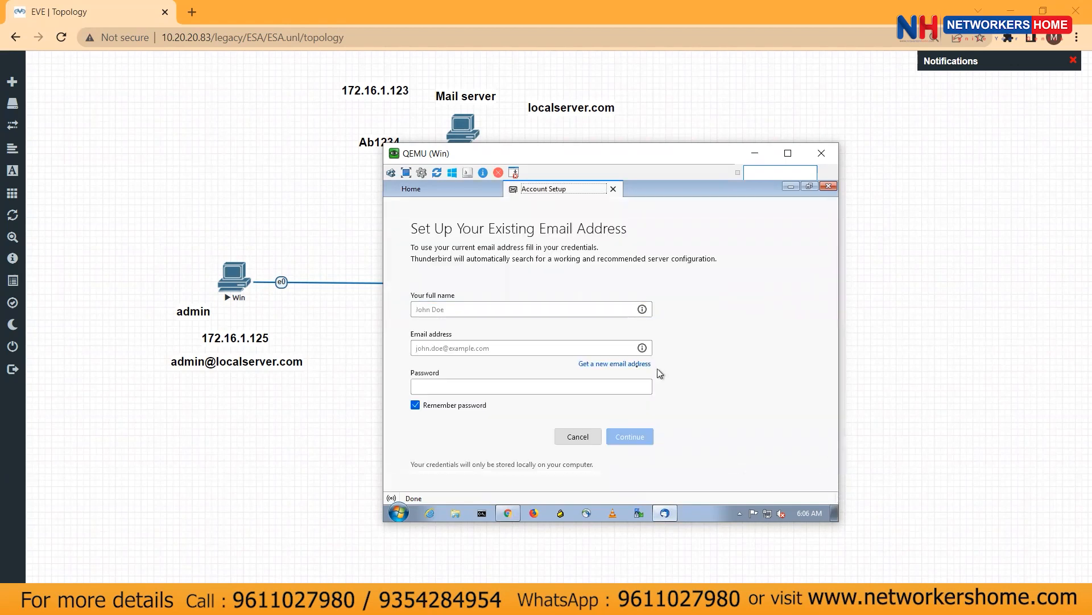
pyautogui.click(493, 313)
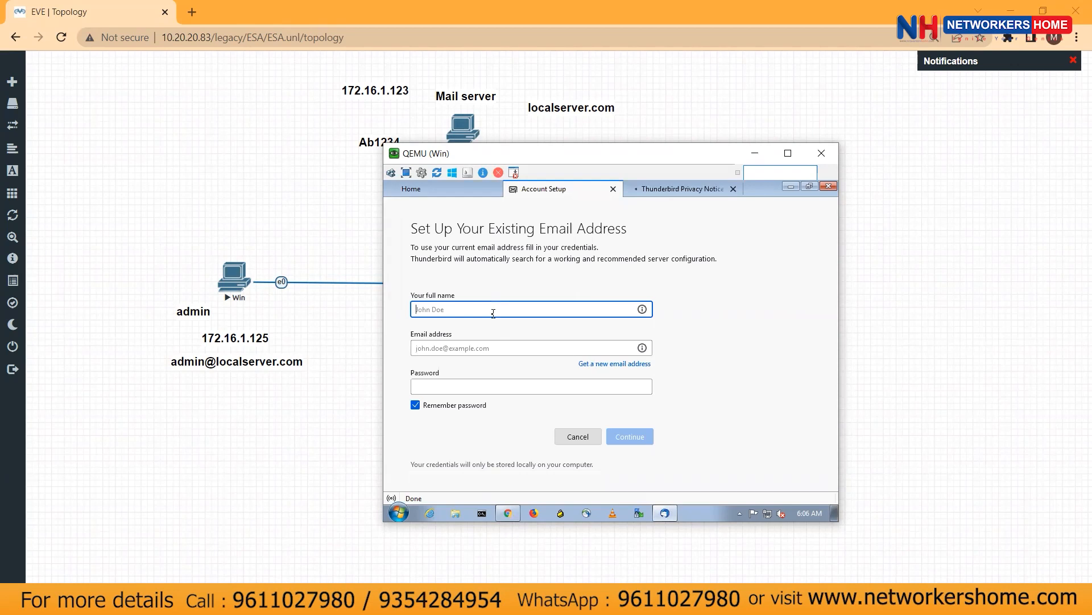
pyautogui.click(931, 291)
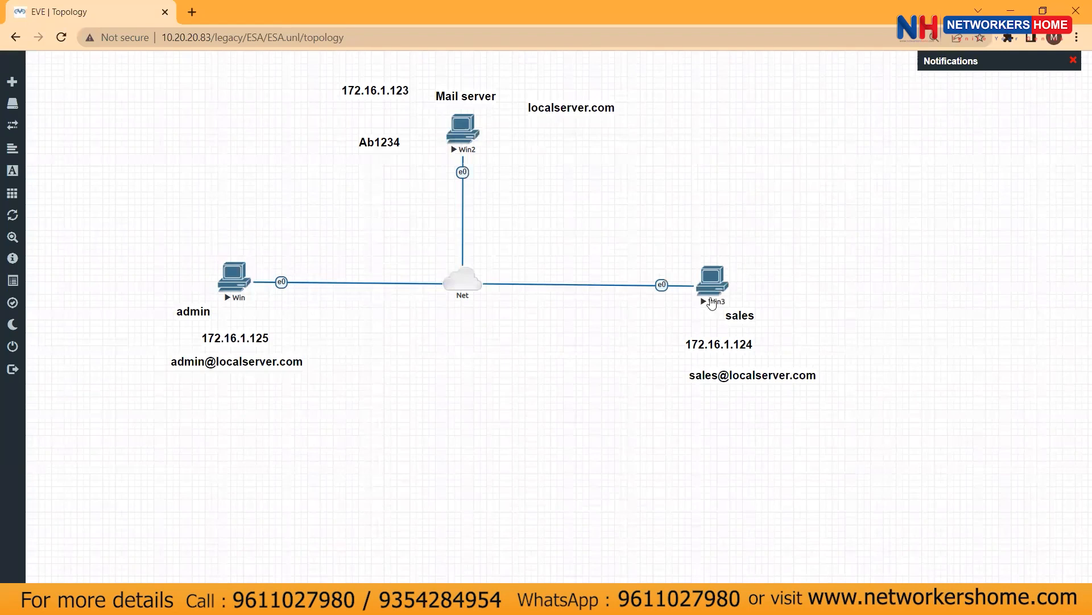
# In the sales VM (Win3) console, search Chrome for 'download thunderbird'
pyautogui.click(506, 602)
pyautogui.click(575, 495)
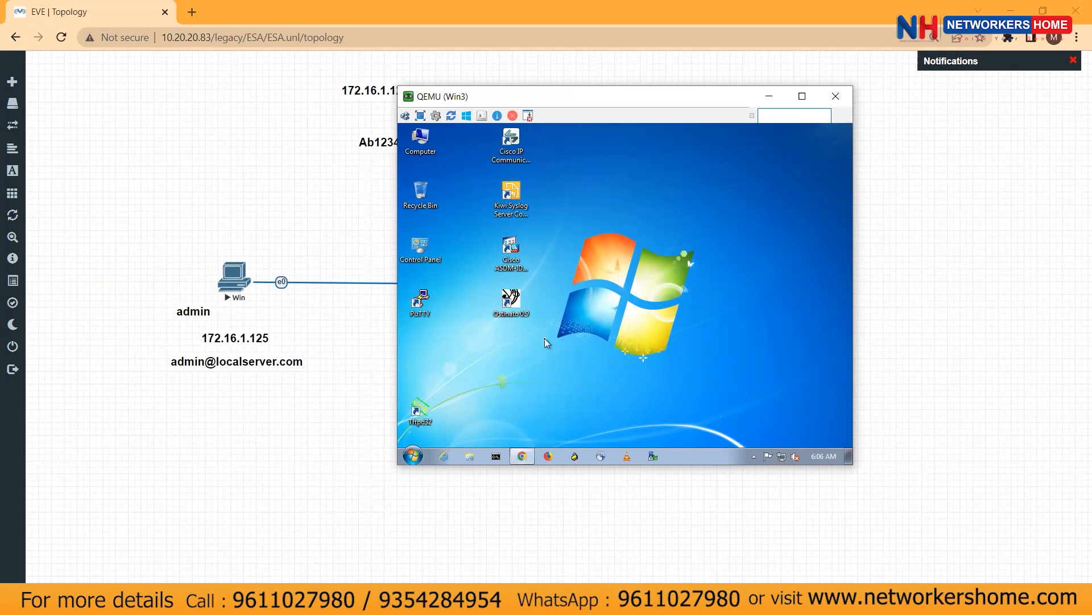
pyautogui.click(538, 152)
pyautogui.write('do')
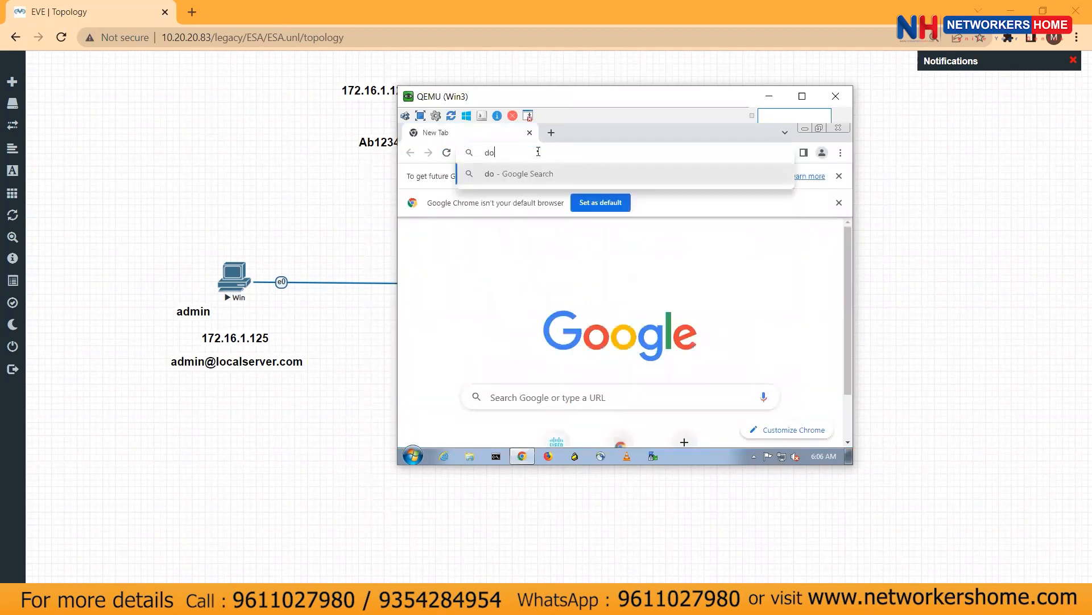
pyautogui.write('wnload thh')
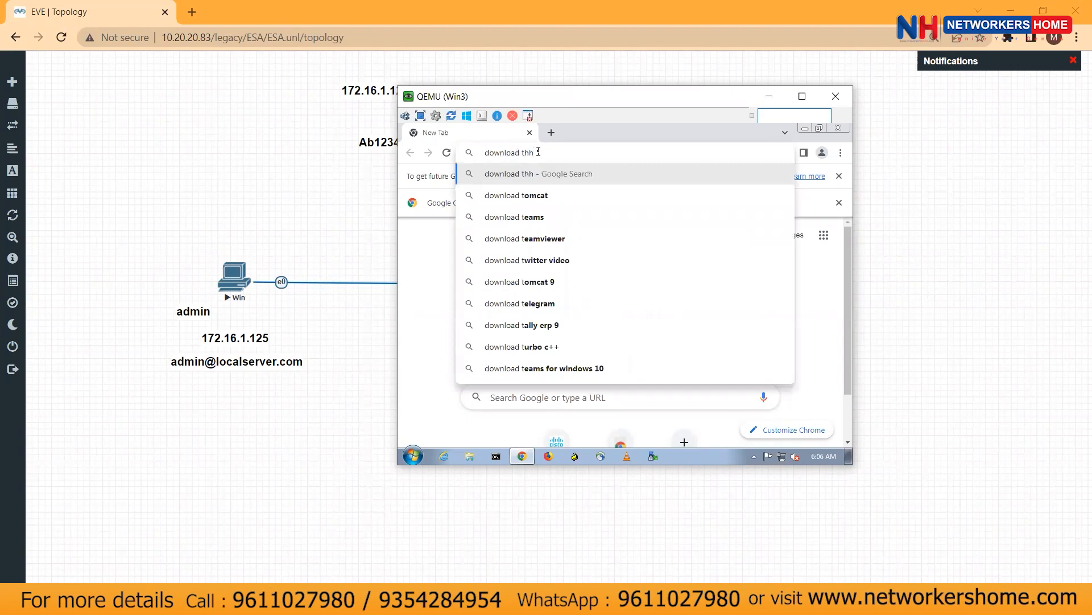
pyautogui.press('BackSpace')
pyautogui.write('un')
pyautogui.click(517, 195)
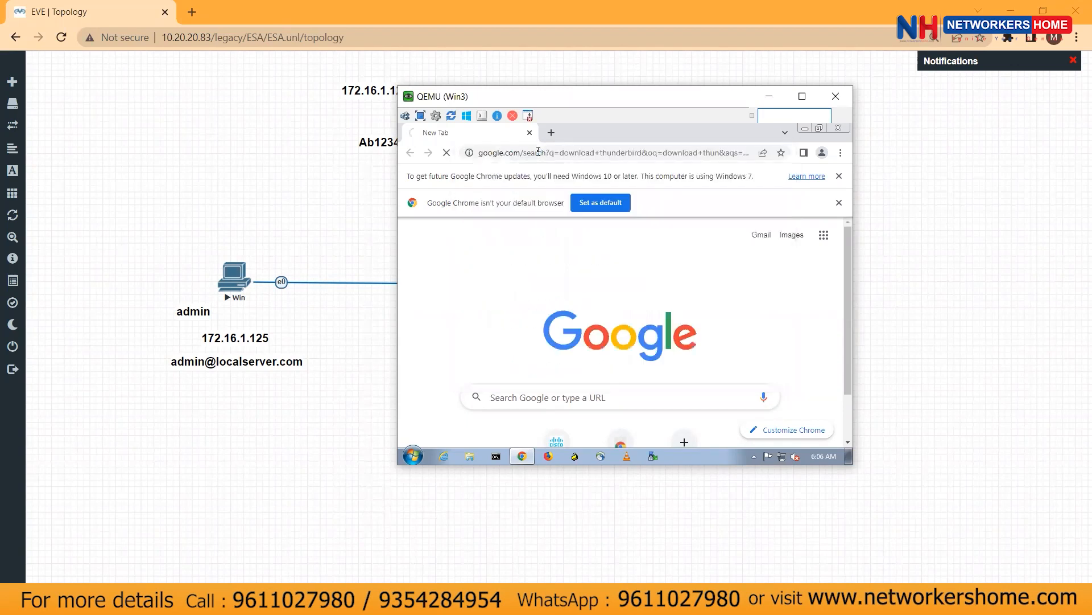
# Start the Thunderbird FREE DOWNLOAD from thunderbird.net and bring up the Email Protocols slides
pyautogui.click(520, 322)
pyautogui.scroll(-3, 629, 335)
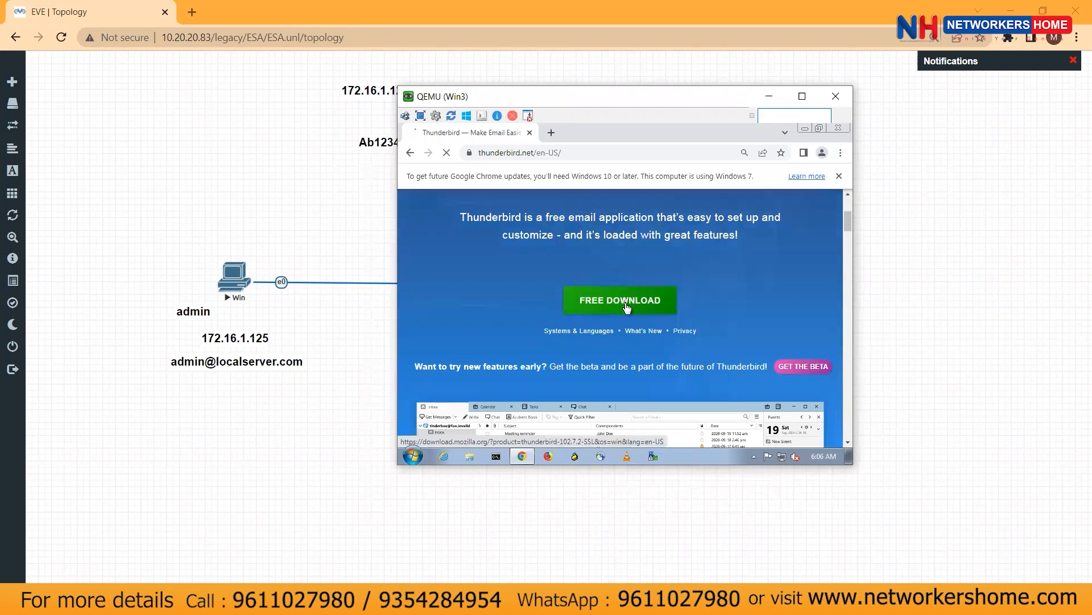
pyautogui.click(627, 305)
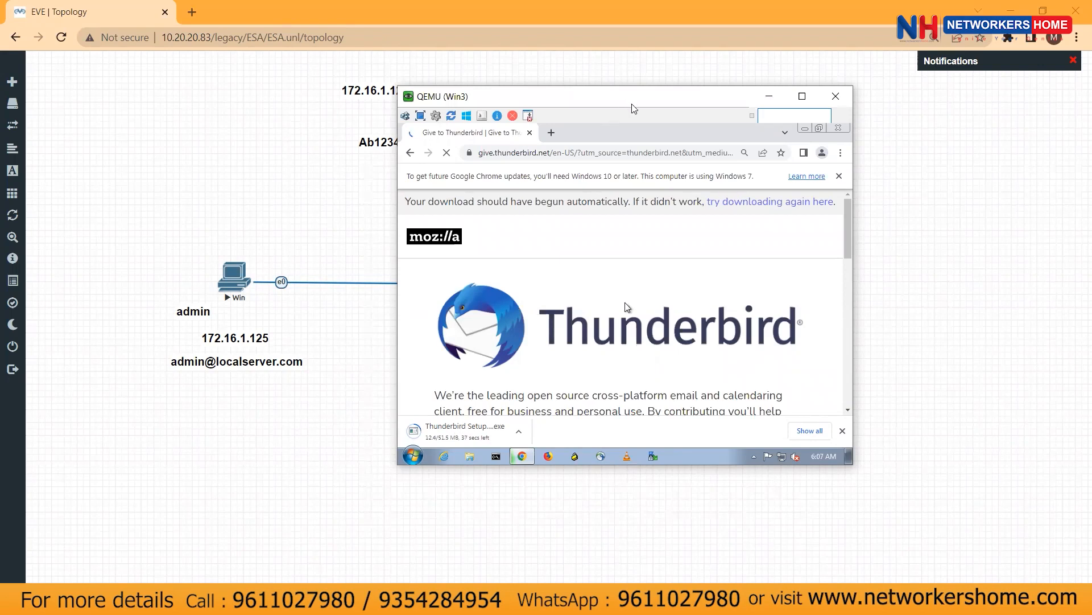
pyautogui.moveTo(632, 105); pyautogui.dragTo(766, 163)
pyautogui.click(424, 598)
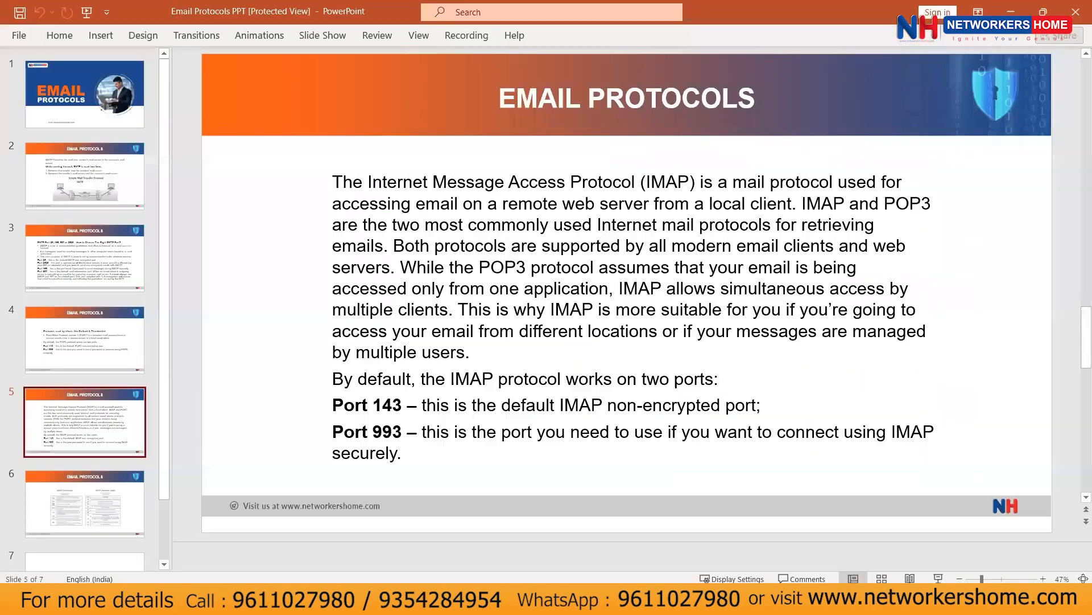
# Show the SMTP slide (slide 2) of the Email Protocols deck, then return to the EVE topology
pyautogui.click(86, 184)
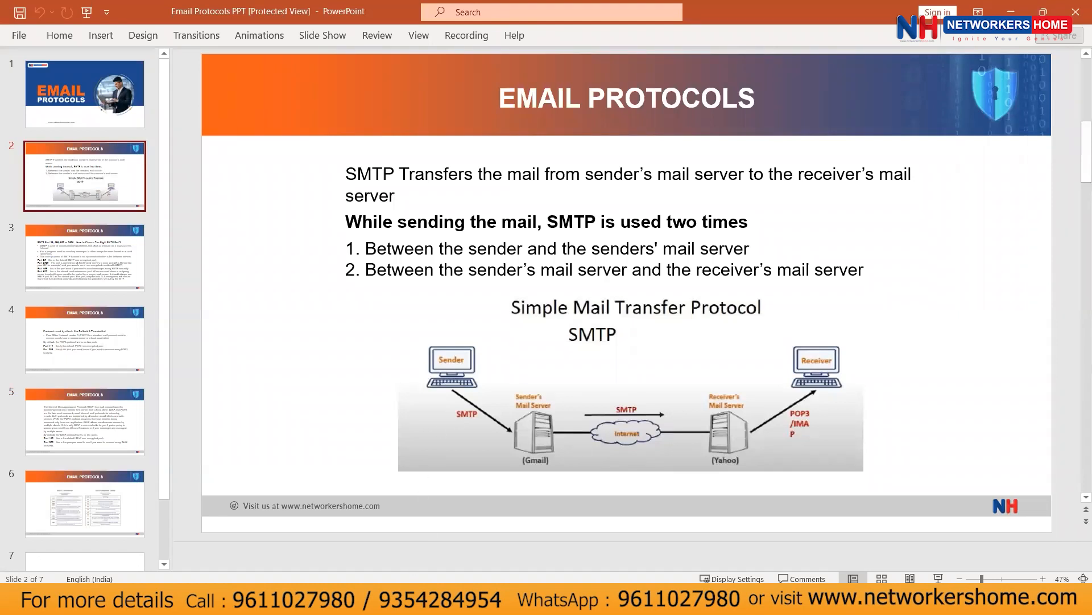
pyautogui.click(410, 600)
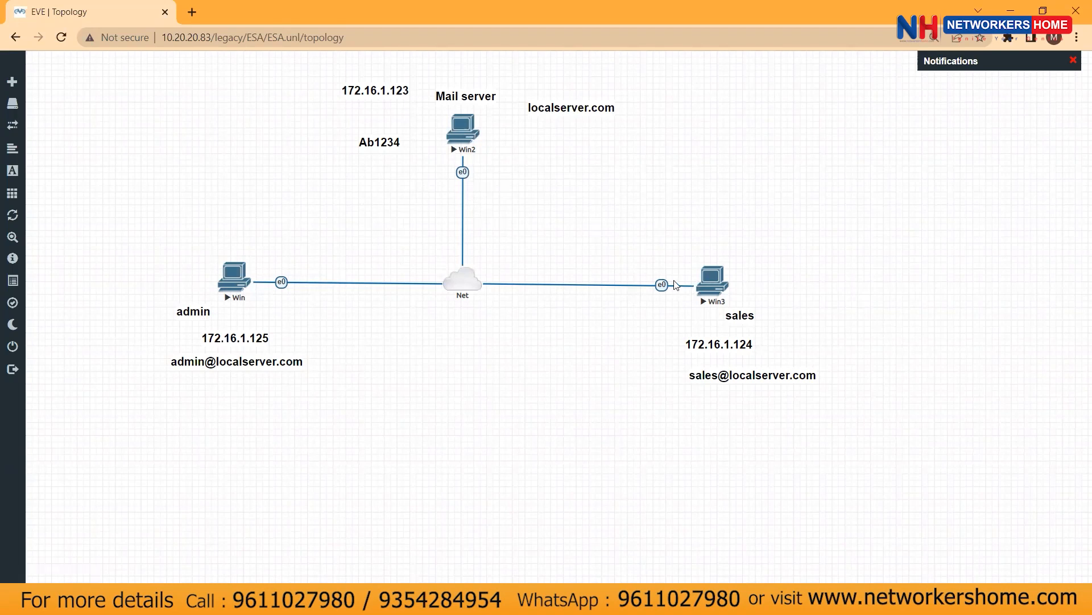
# Bring up the Win3 sales VM console and allow the Thunderbird installer to run
pyautogui.moveTo(650, 204); pyautogui.dragTo(820, 388)
pyautogui.click(621, 526)
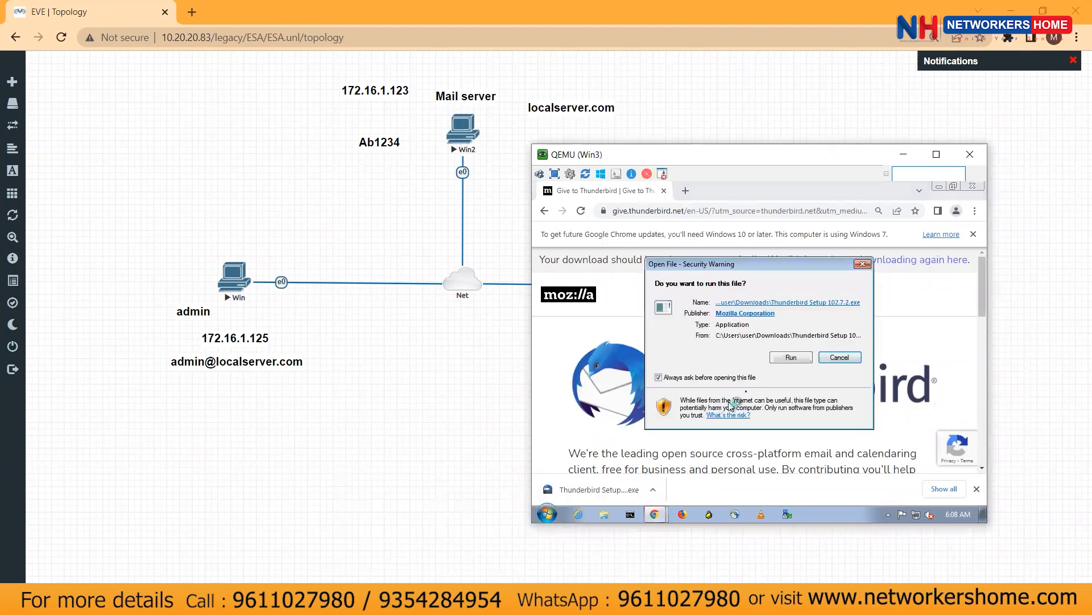
pyautogui.click(787, 363)
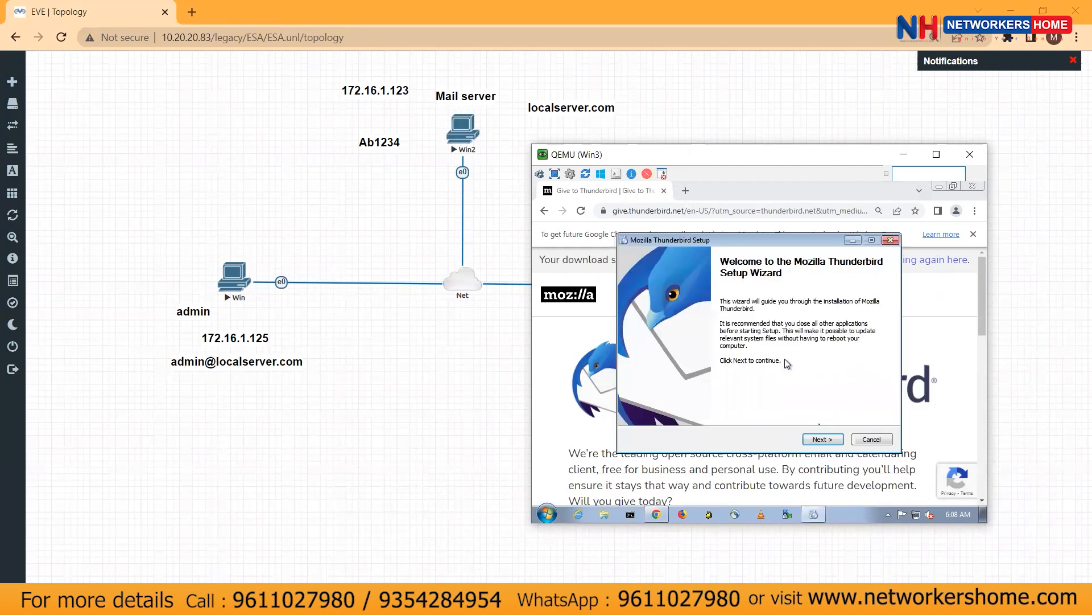
# Install Thunderbird with standard setup, launch it, and hide the console to show the topology
pyautogui.click(821, 438)
pyautogui.click(821, 438)
pyautogui.click(821, 439)
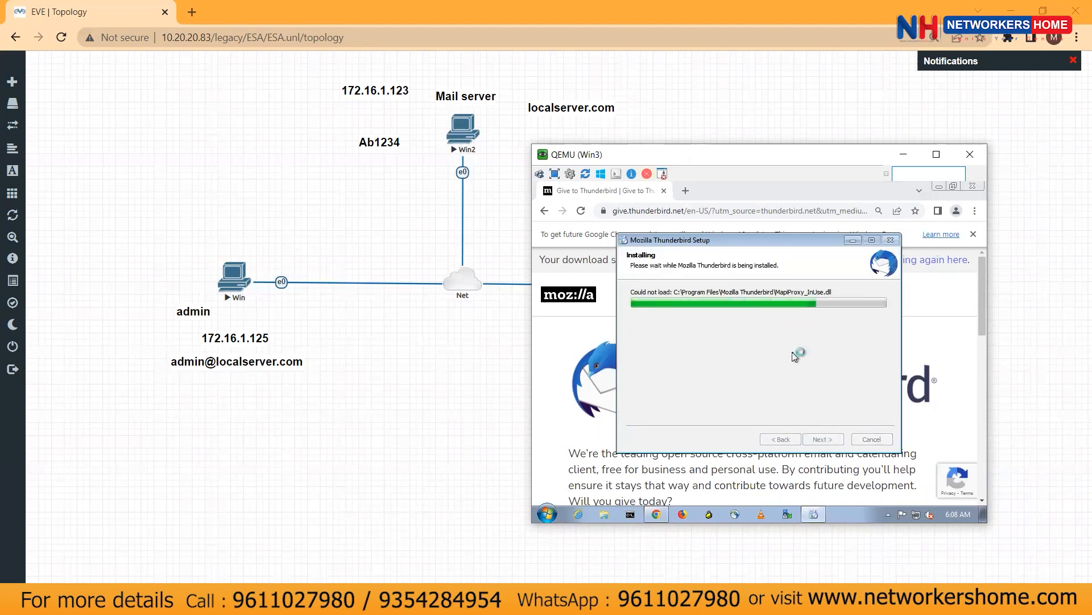
pyautogui.click(824, 439)
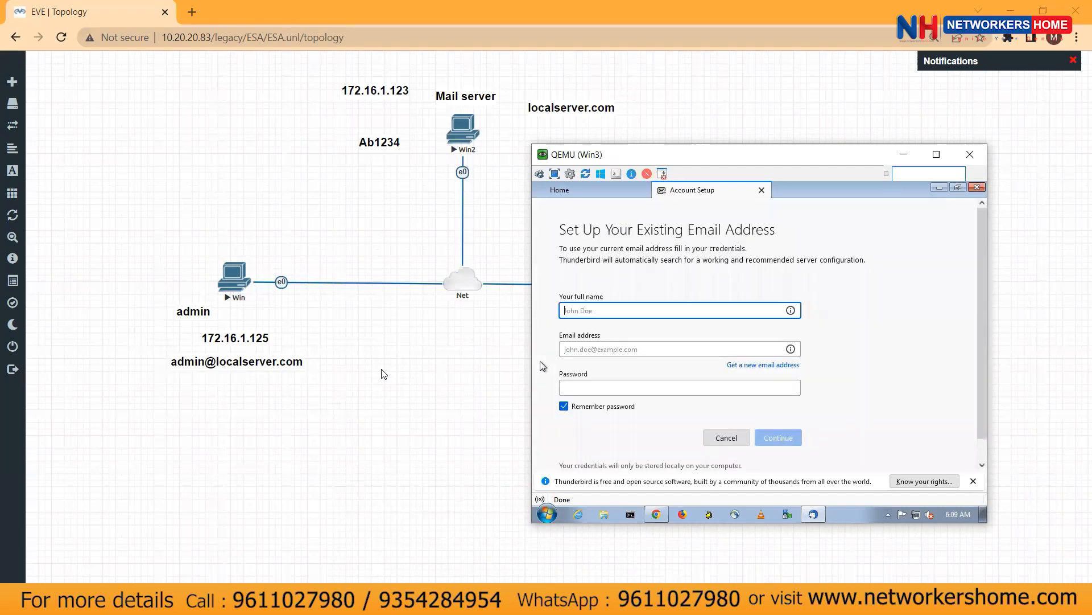
pyautogui.click(384, 374)
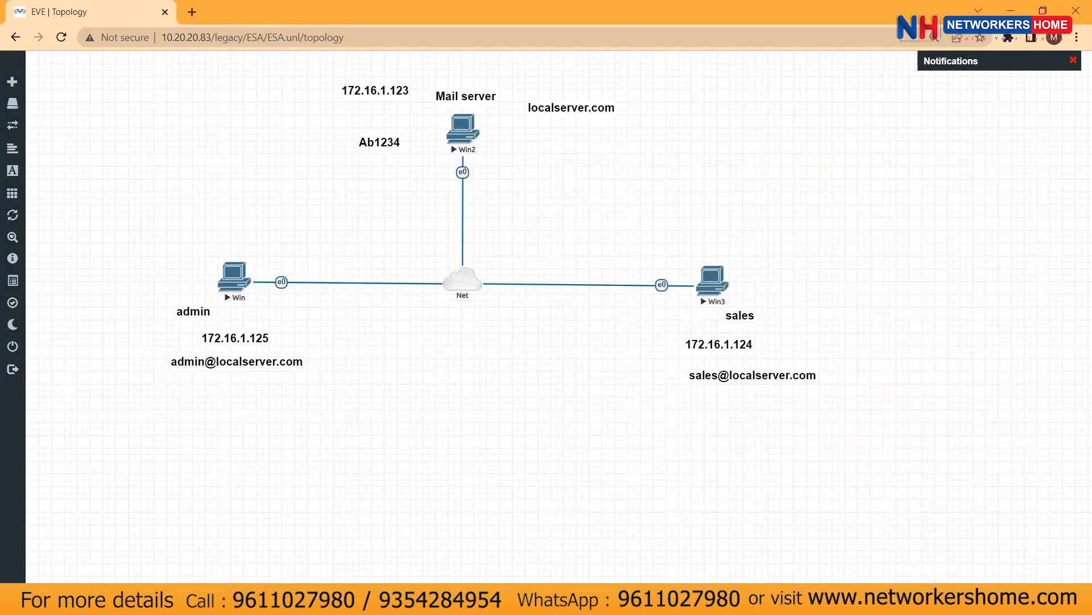